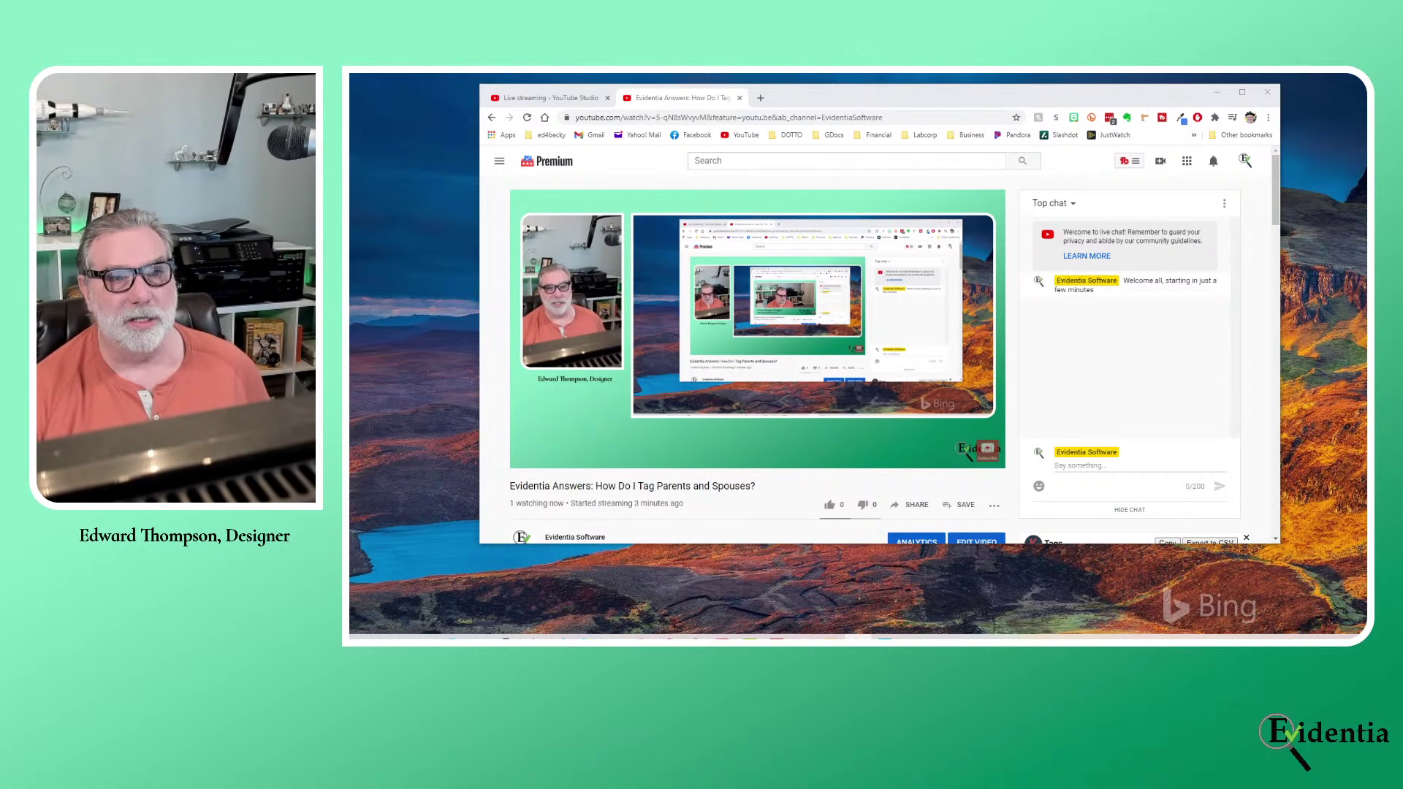
Switch to Evidentia and shrink its window over the desktop
key("alt+Tab")
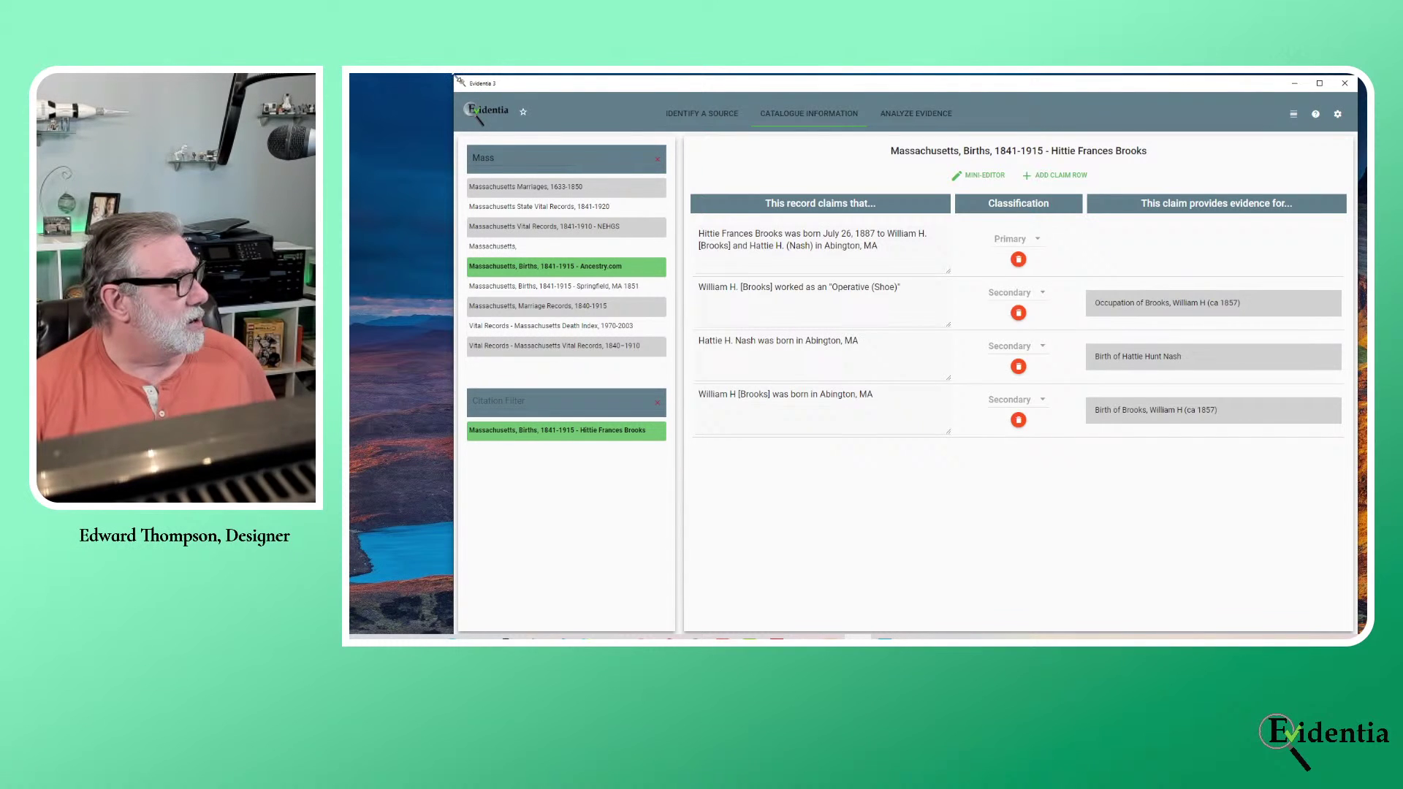
left_click_drag(459, 79, 497, 107)
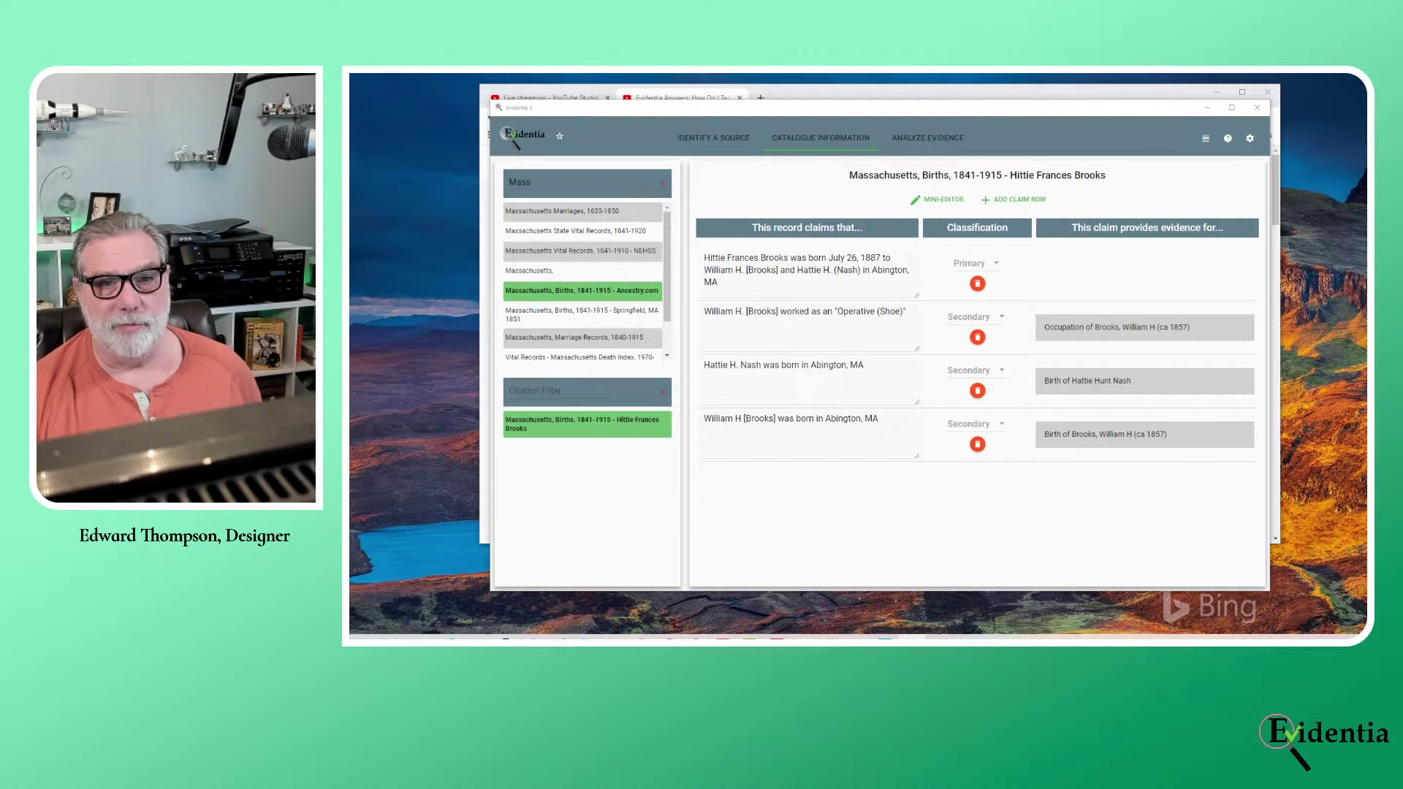
Start tagging the Abington birth claim and choose Child as its claim type
left_click(1147, 278)
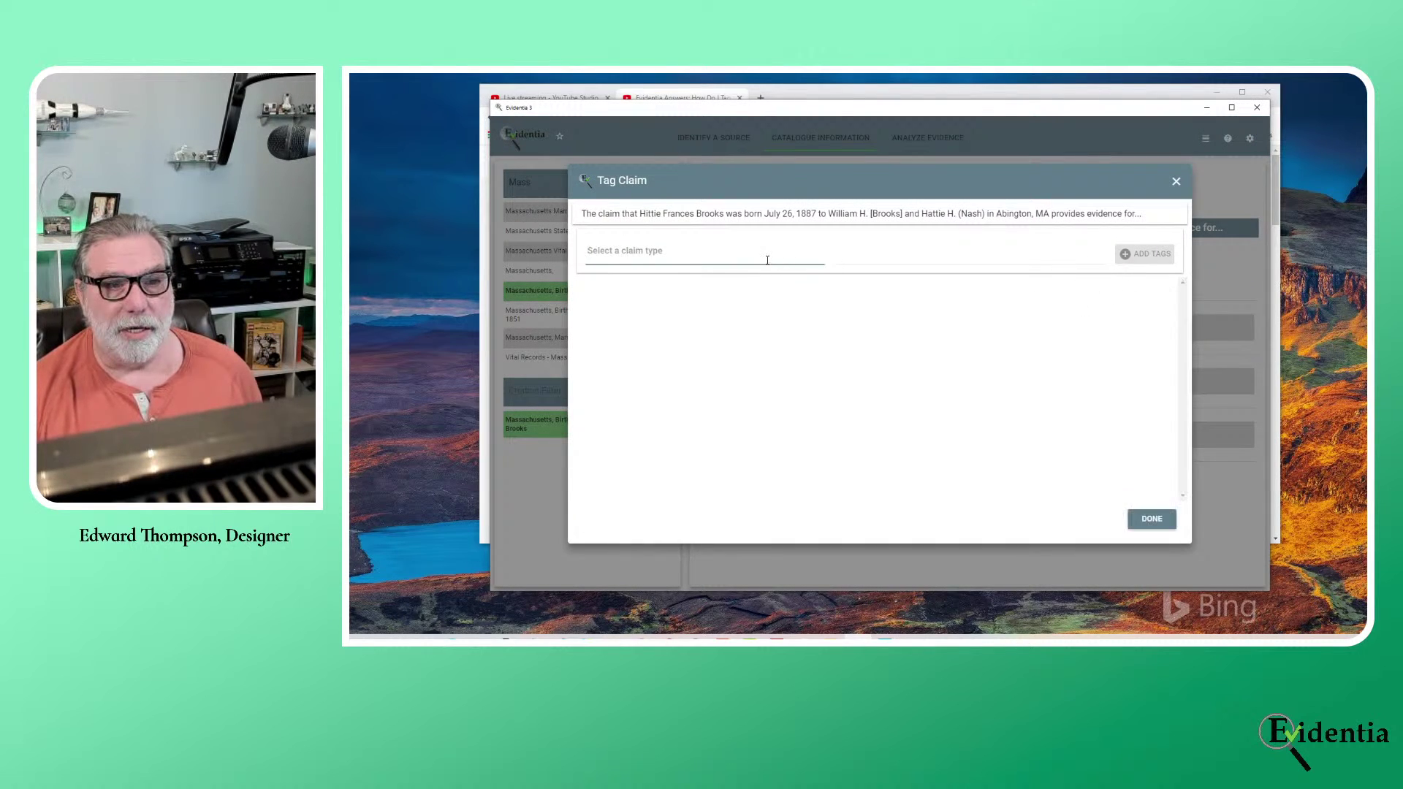
left_click(646, 254)
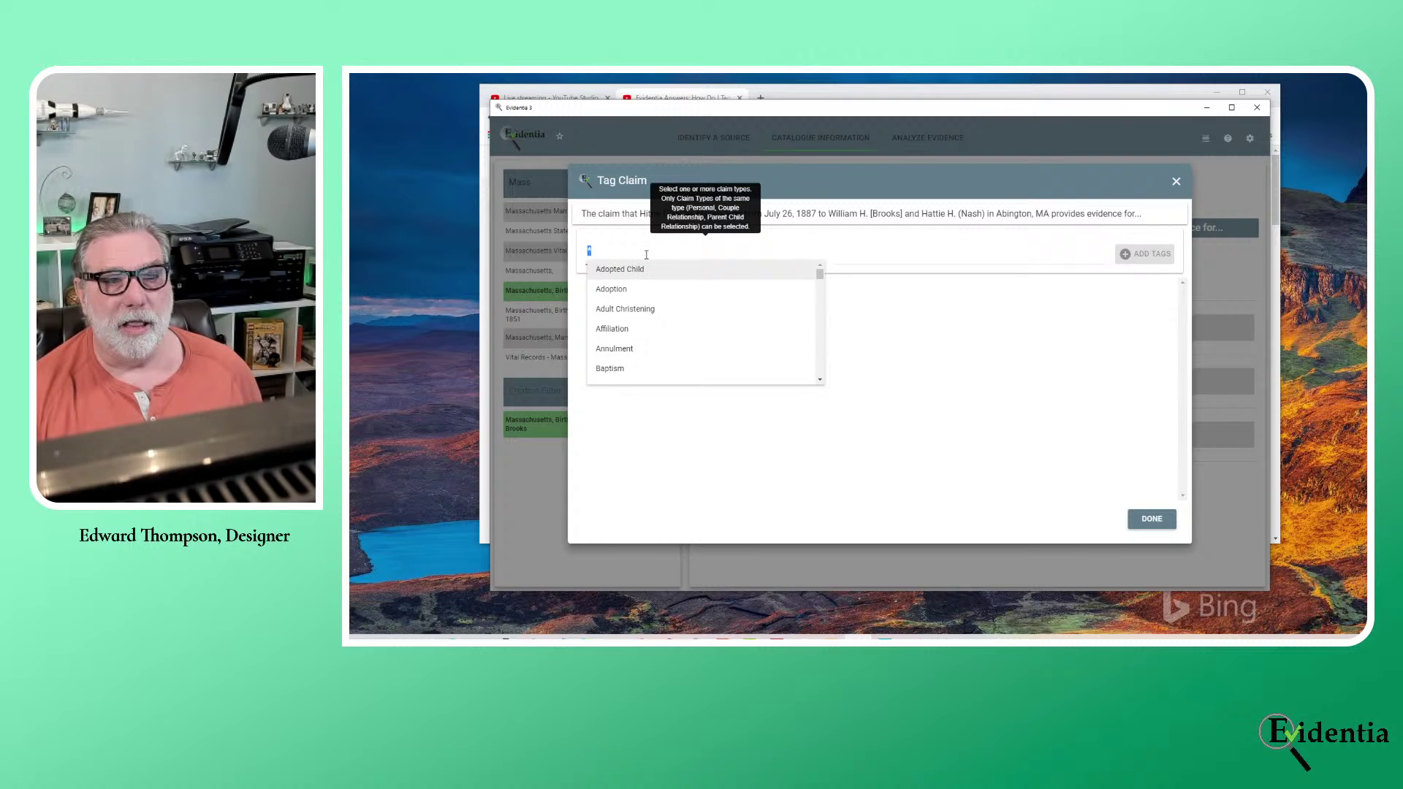
scroll(653, 284, "down", 4)
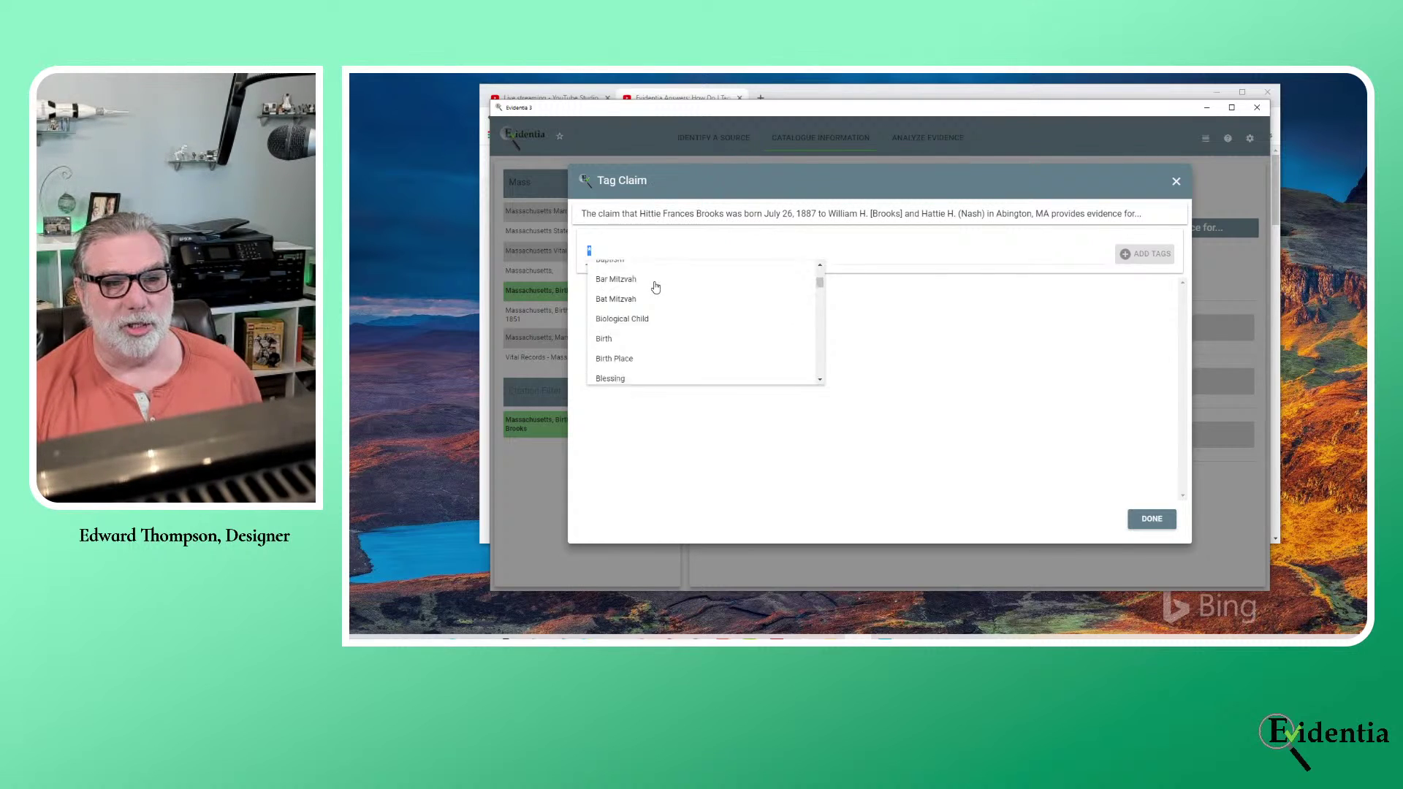
scroll(656, 287, "down", 4)
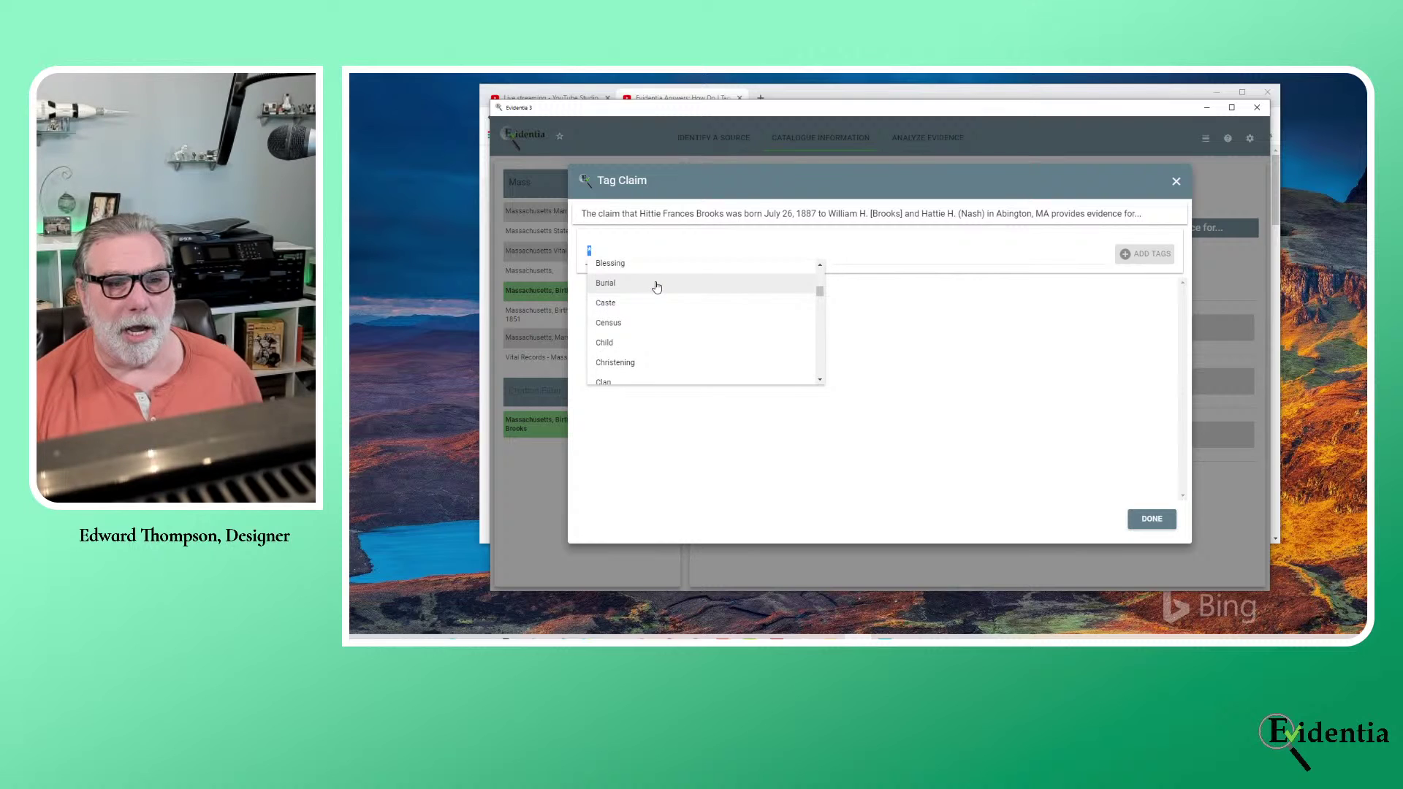
scroll(658, 292, "down", 3)
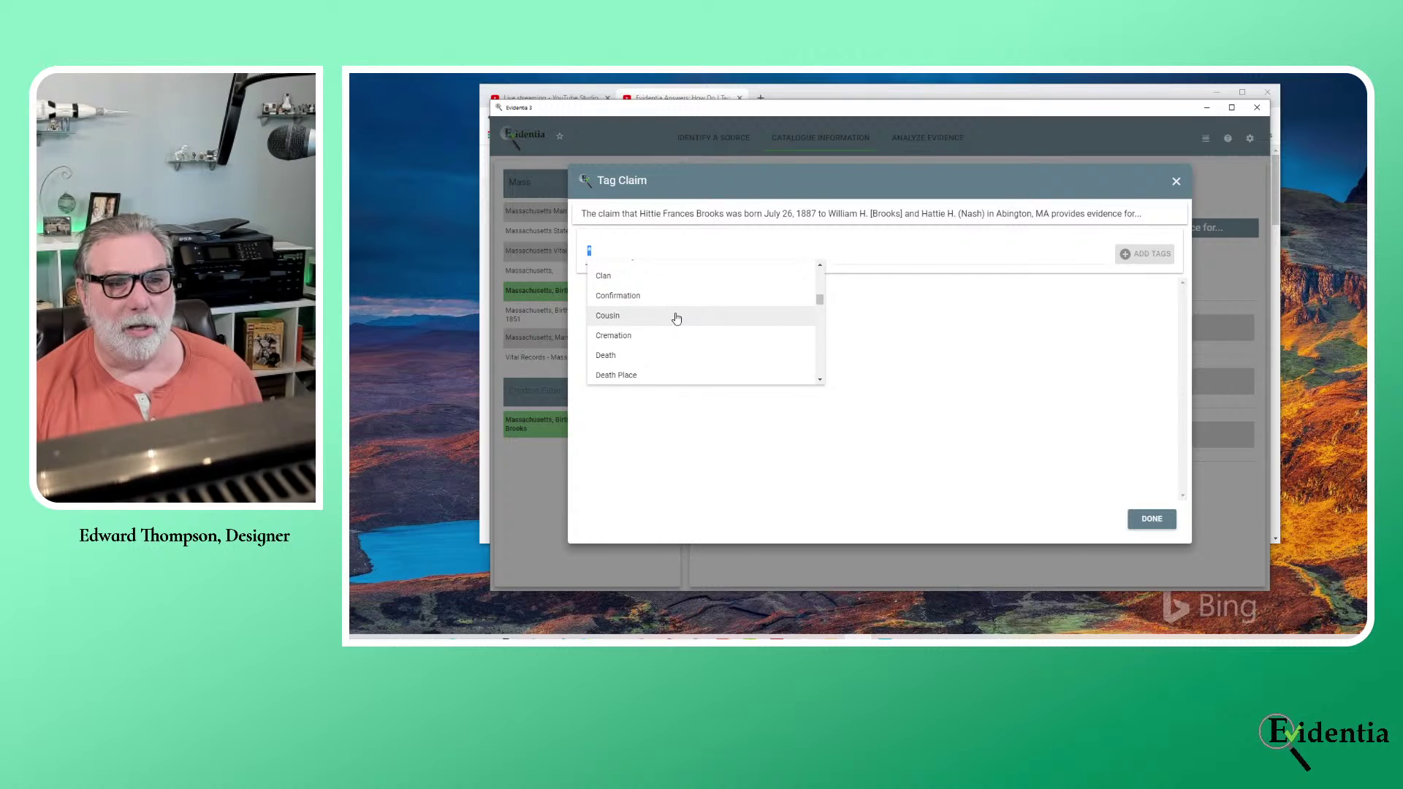
scroll(672, 318, "up", 2)
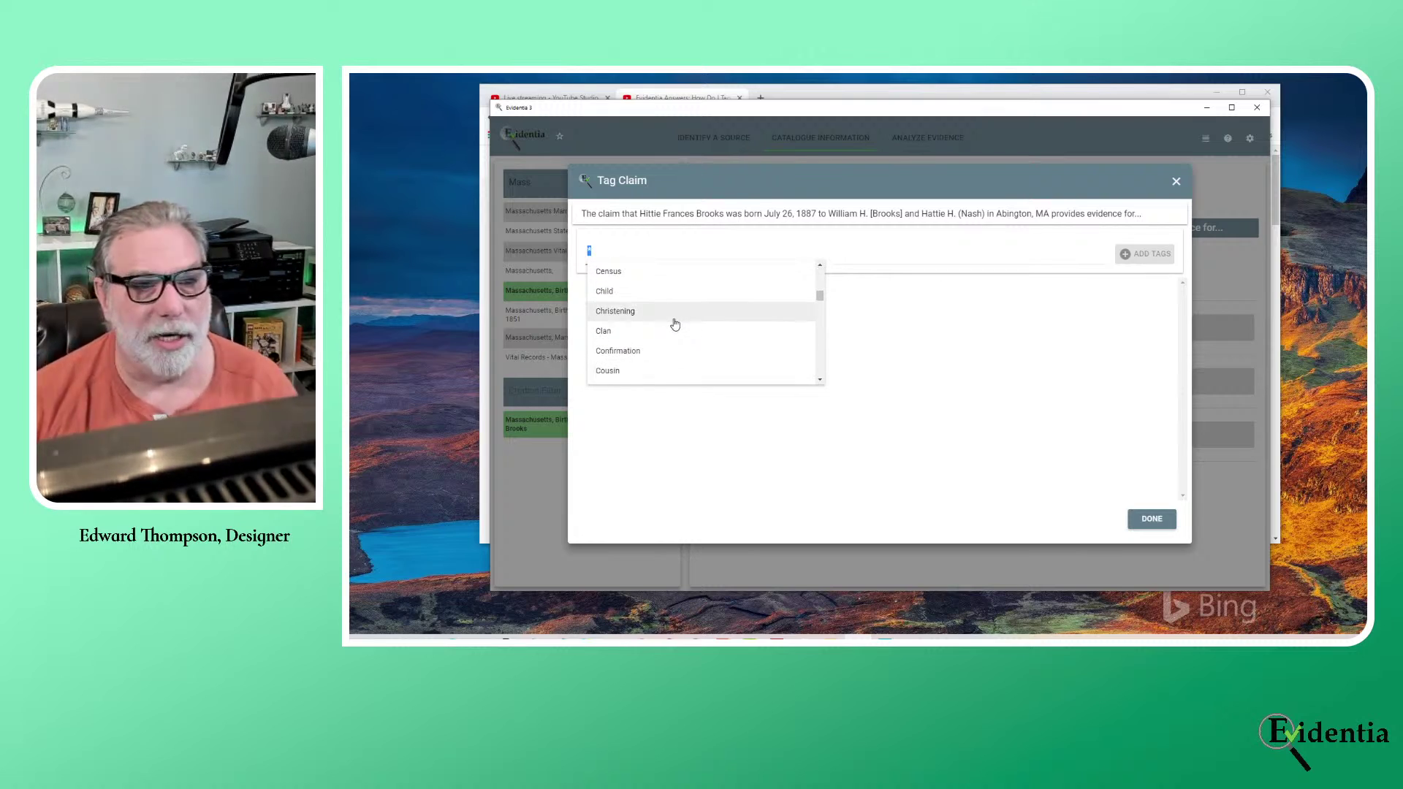
left_click(636, 293)
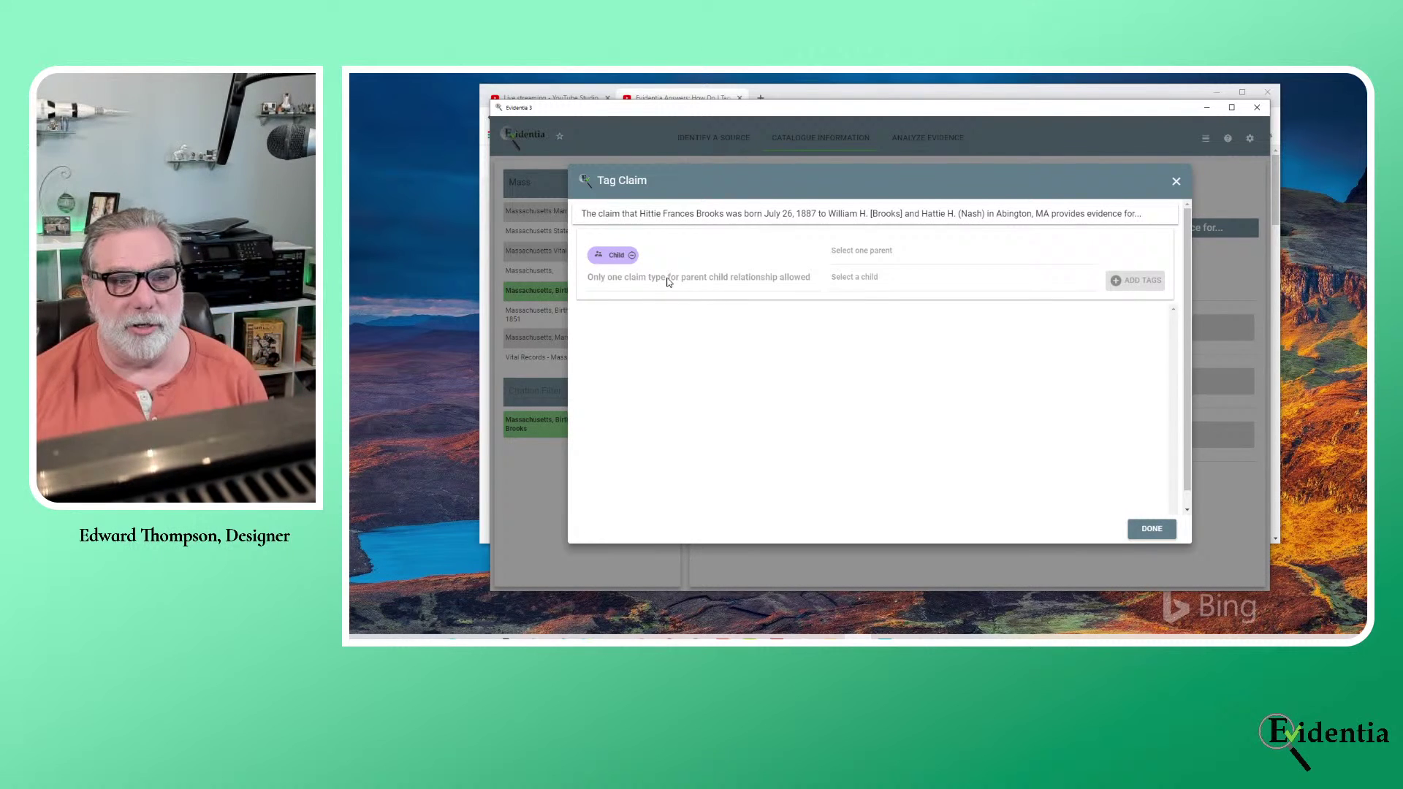
Remove the Child chip and select Child again from the claim type list
left_click(655, 288)
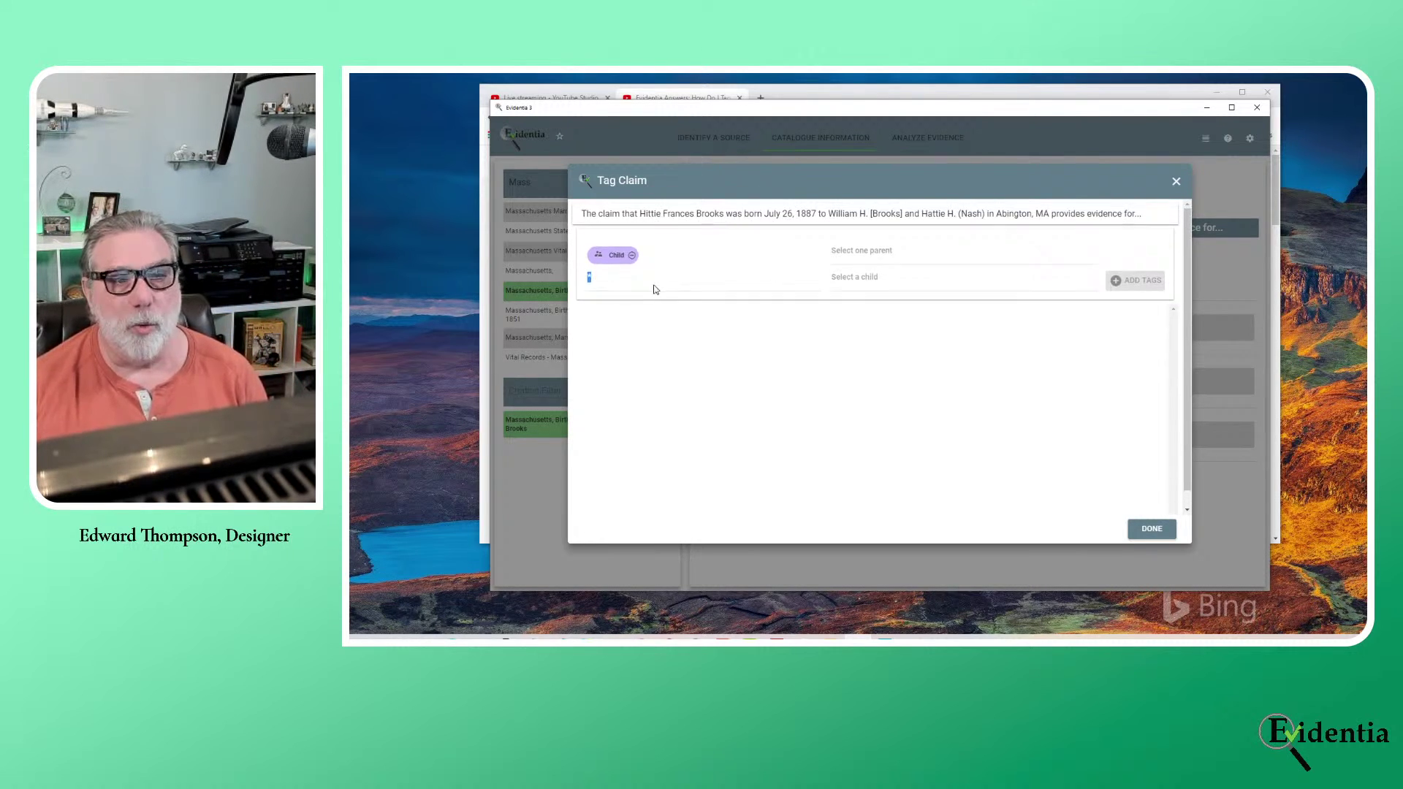
left_click(632, 256)
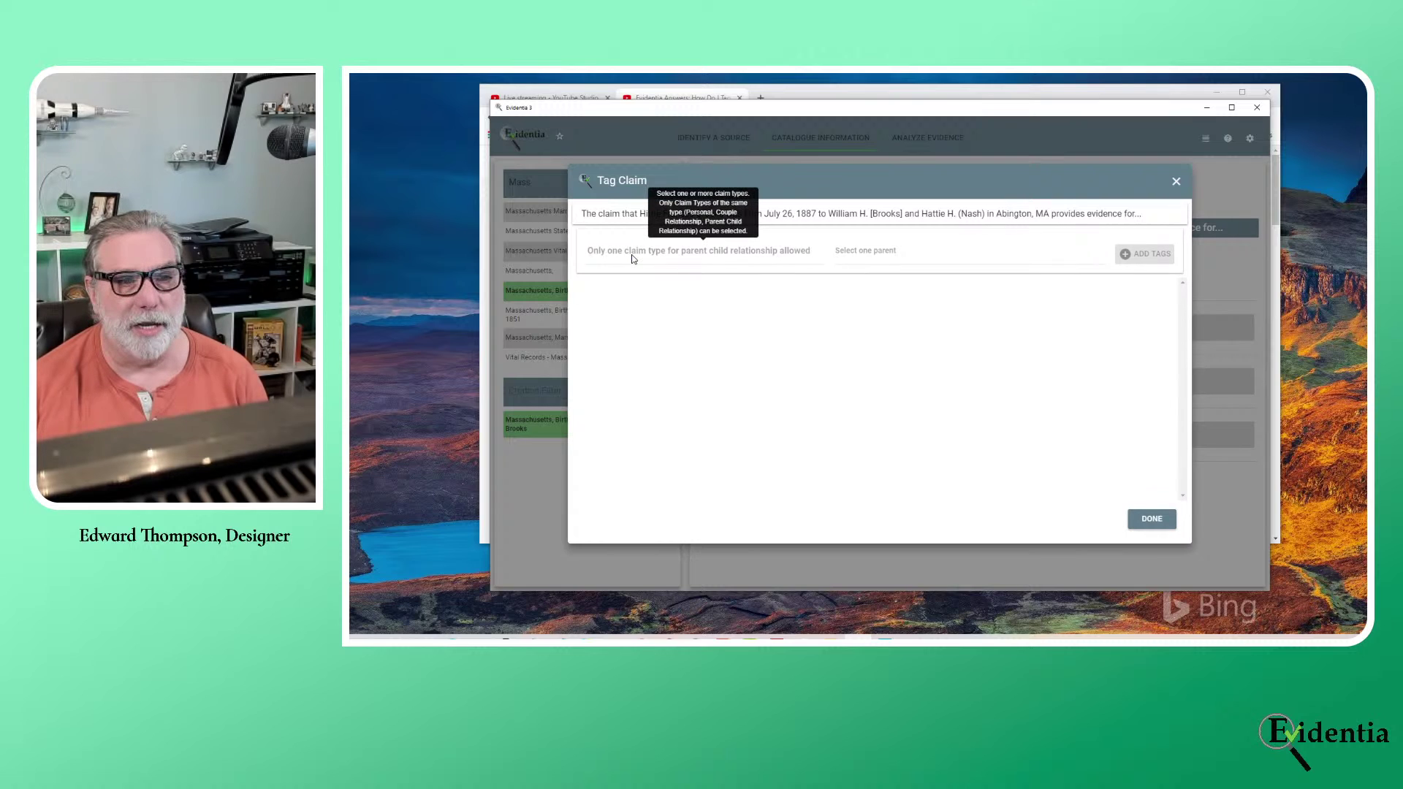
left_click(648, 257)
scroll(659, 300, "down", 3)
scroll(665, 303, "down", 8)
scroll(674, 304, "up", 2)
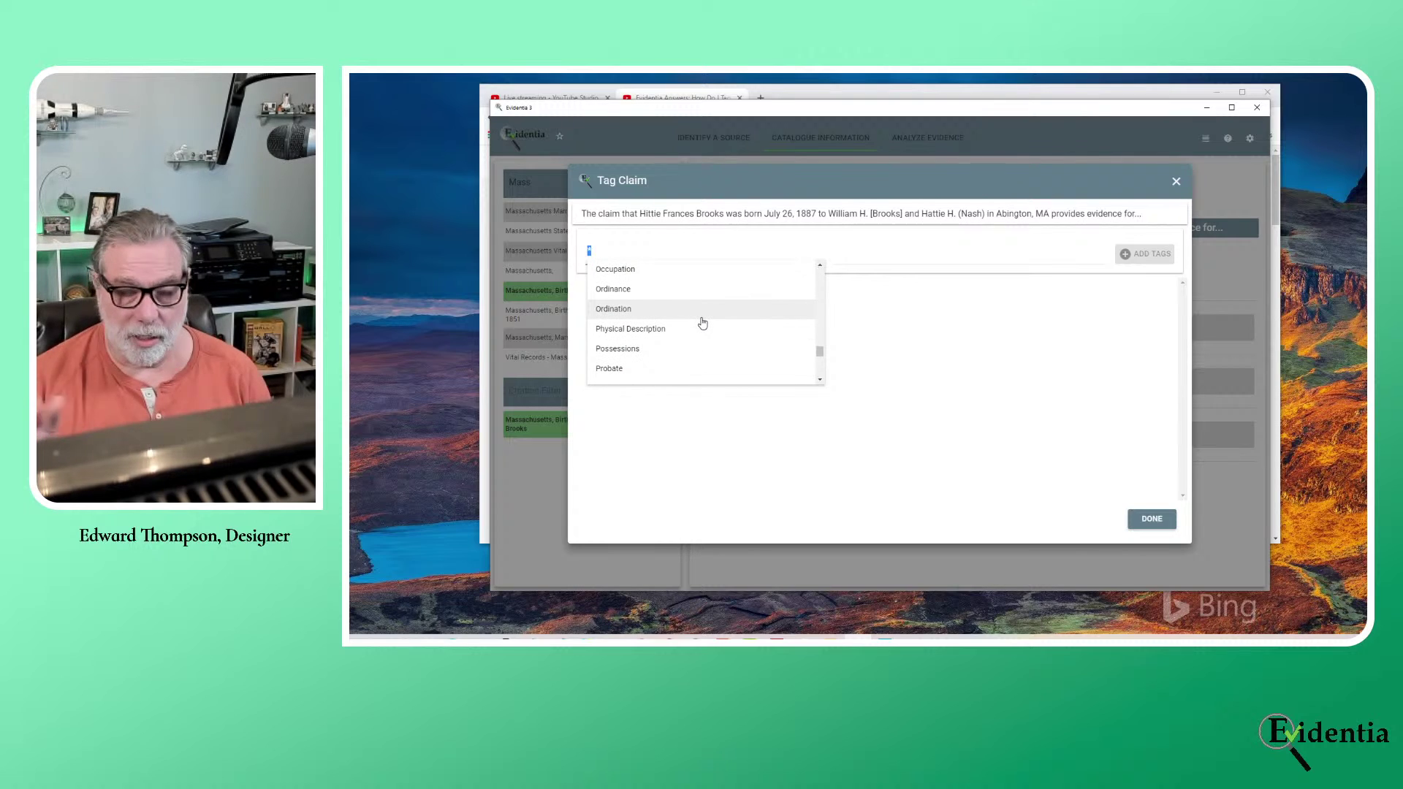
scroll(700, 321, "up", 9)
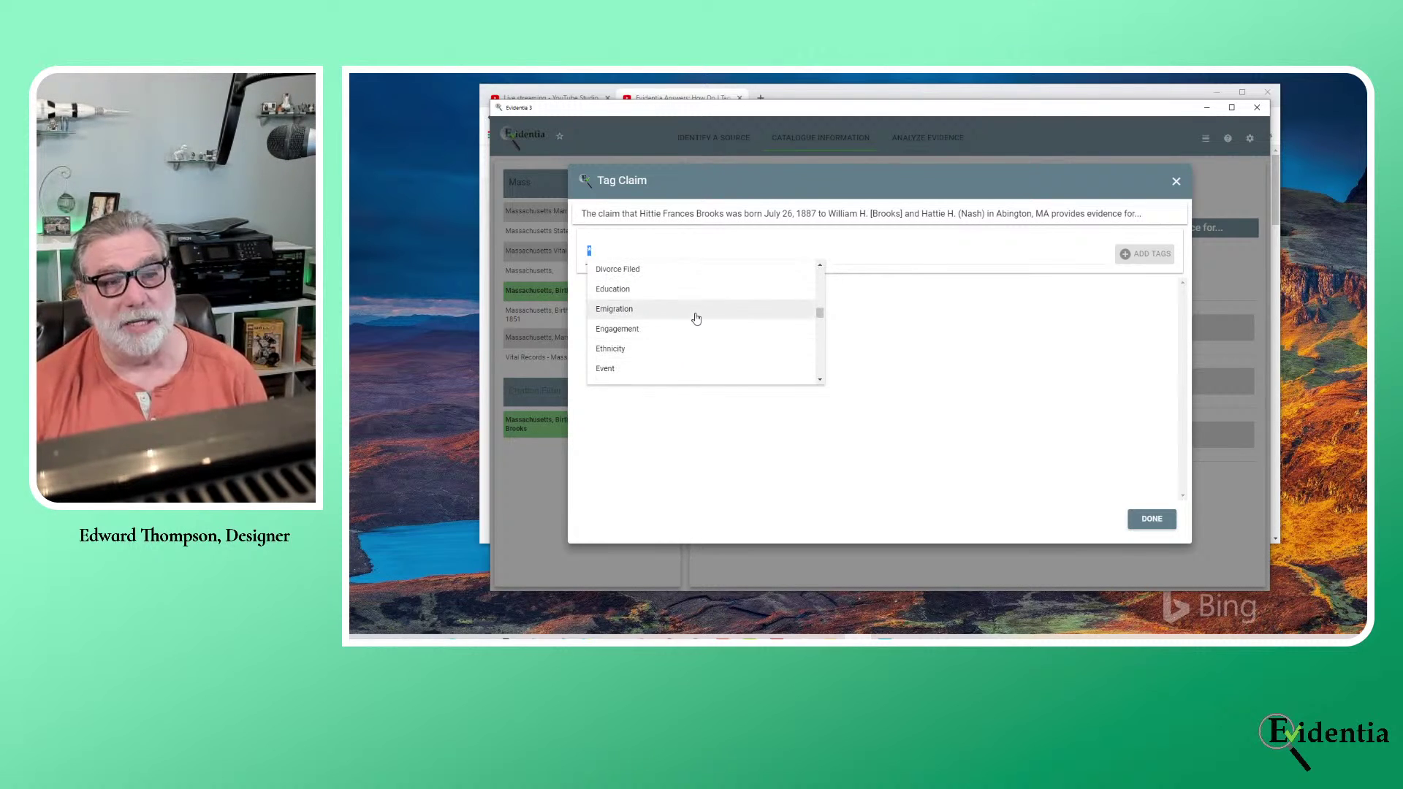
scroll(698, 318, "up", 5)
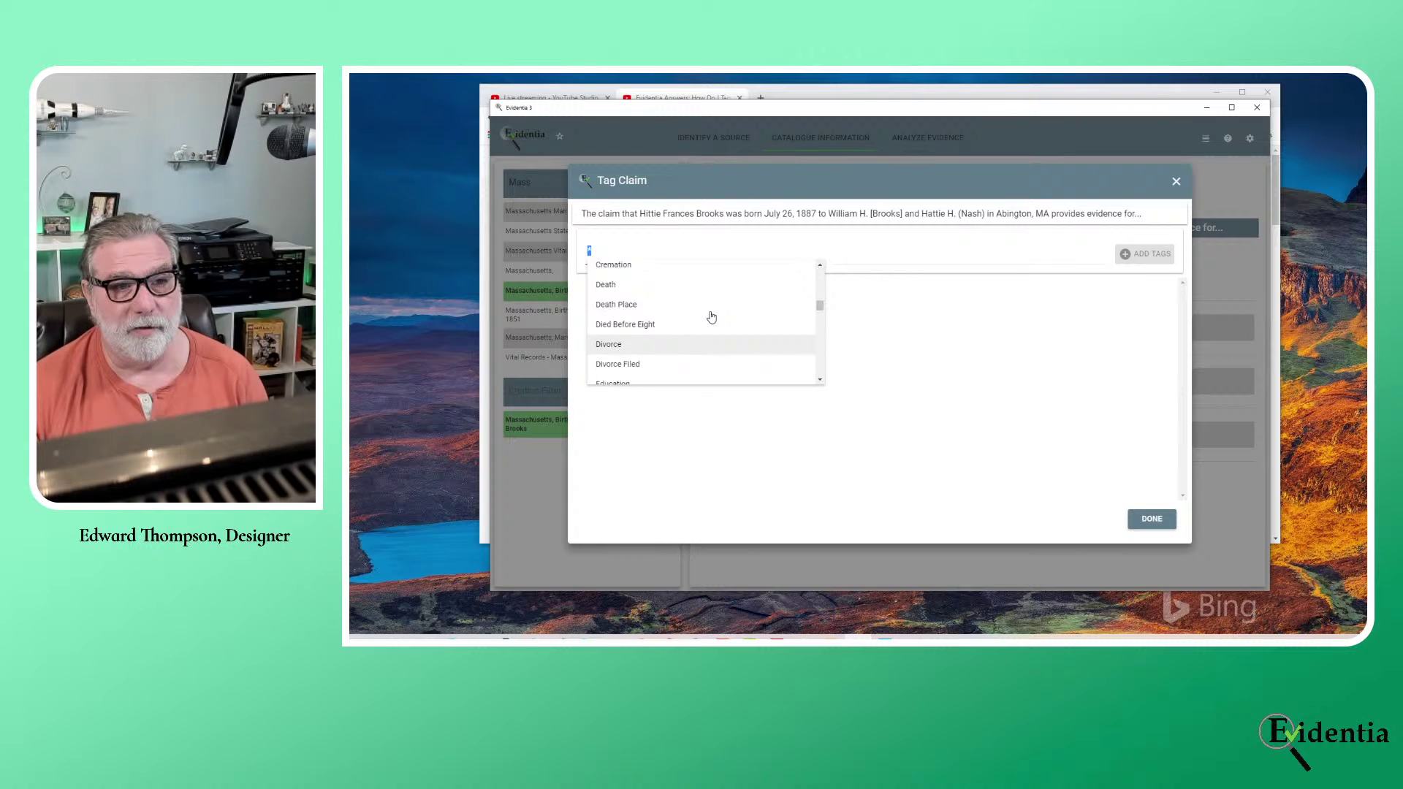
scroll(707, 314, "up", 2)
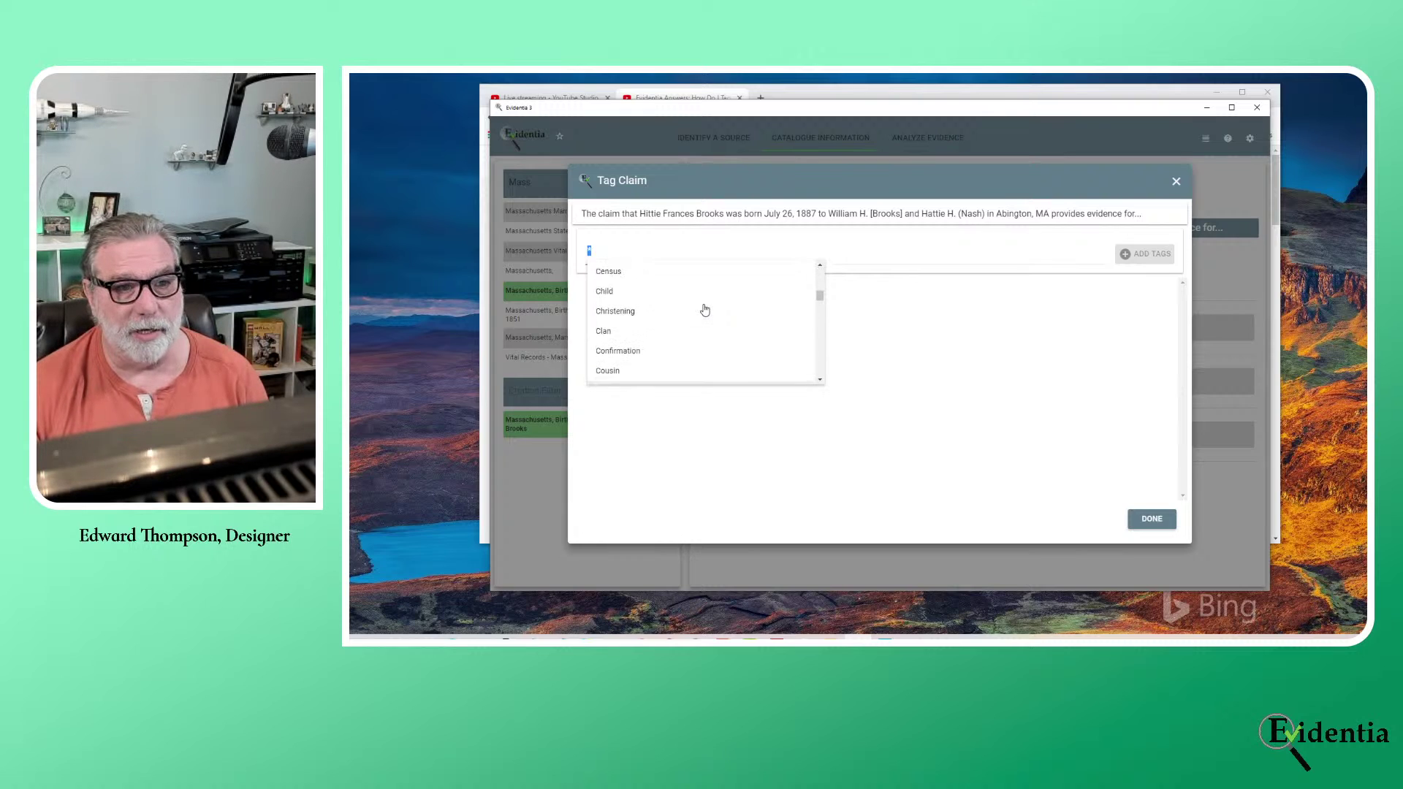
left_click(630, 296)
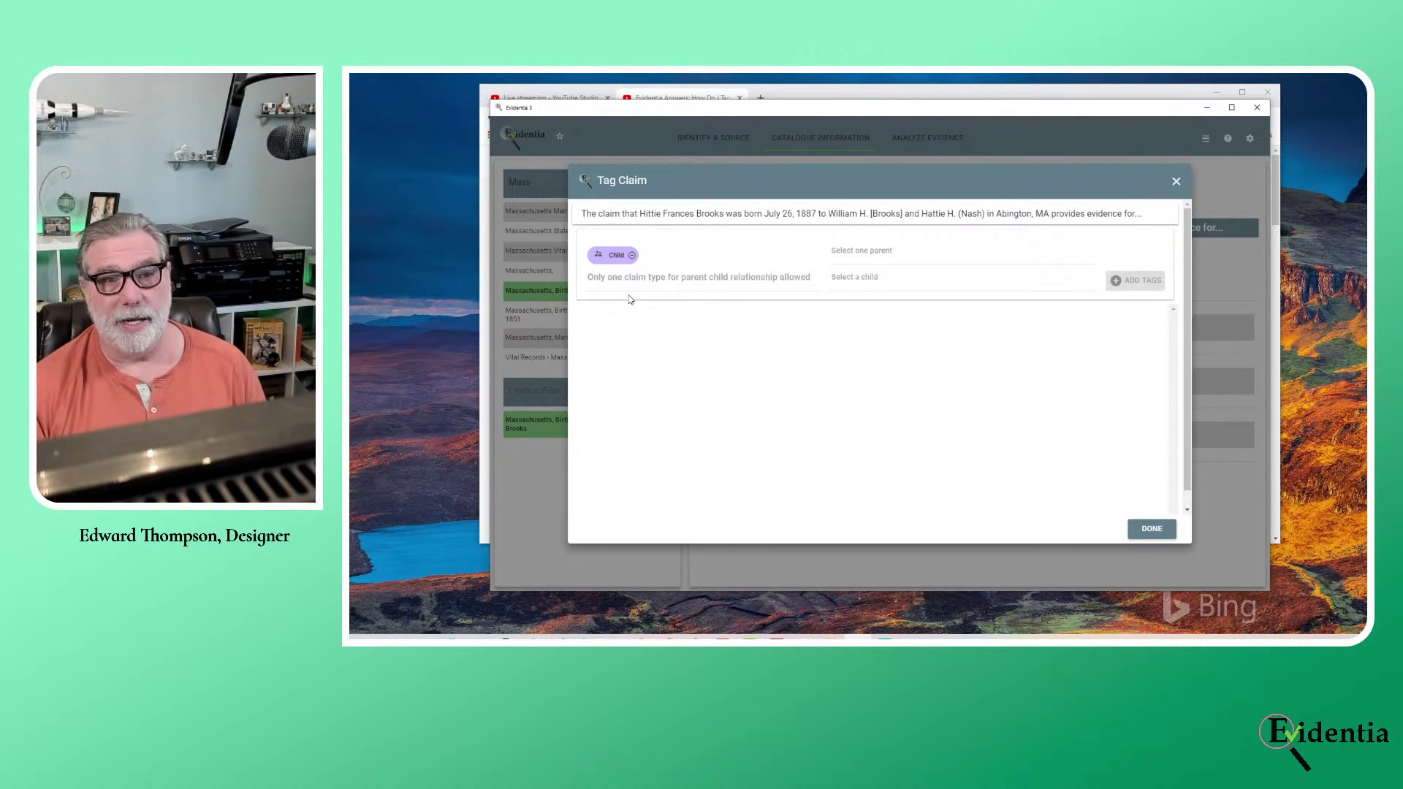
Add a Child tag with the claim's father as parent and its mother as child
left_click(892, 253)
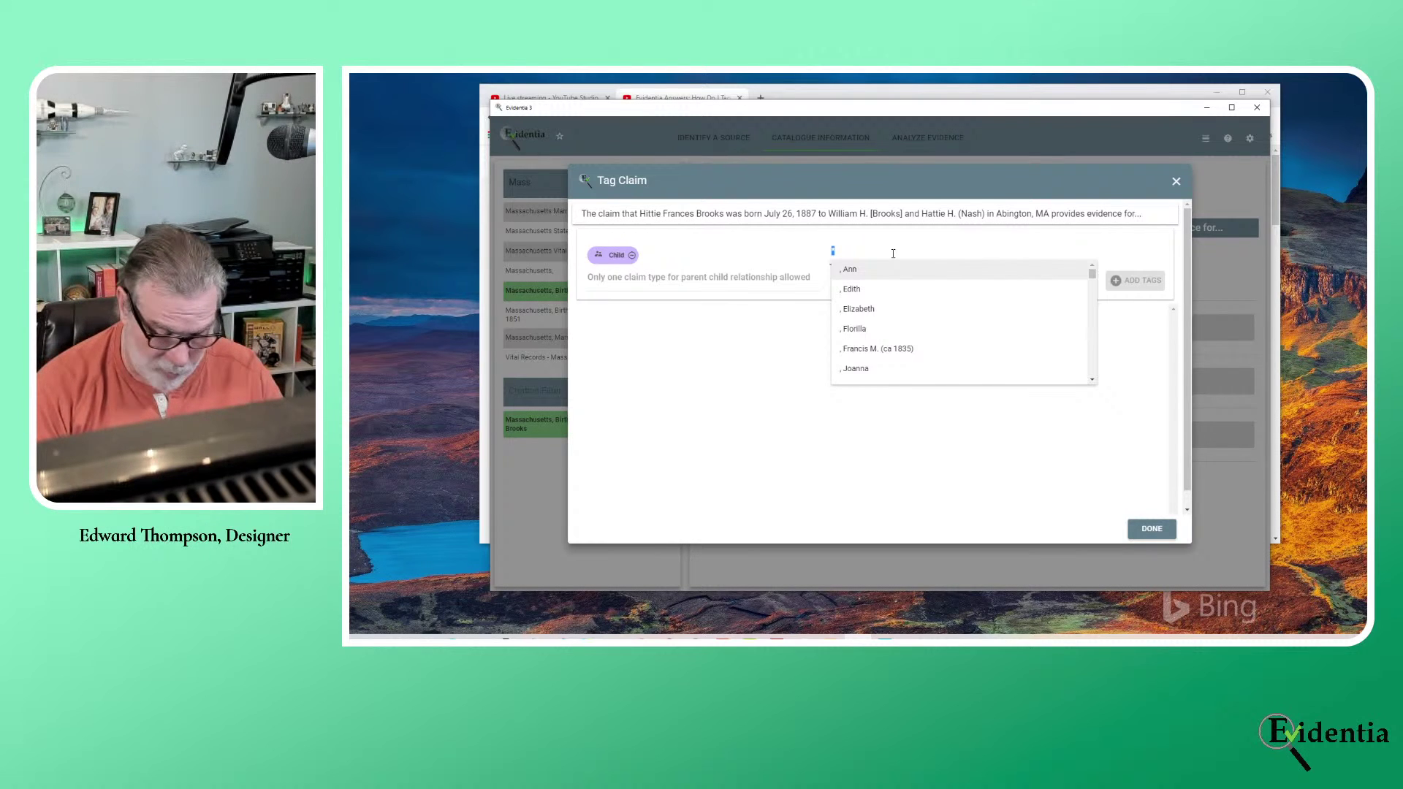
type("willia")
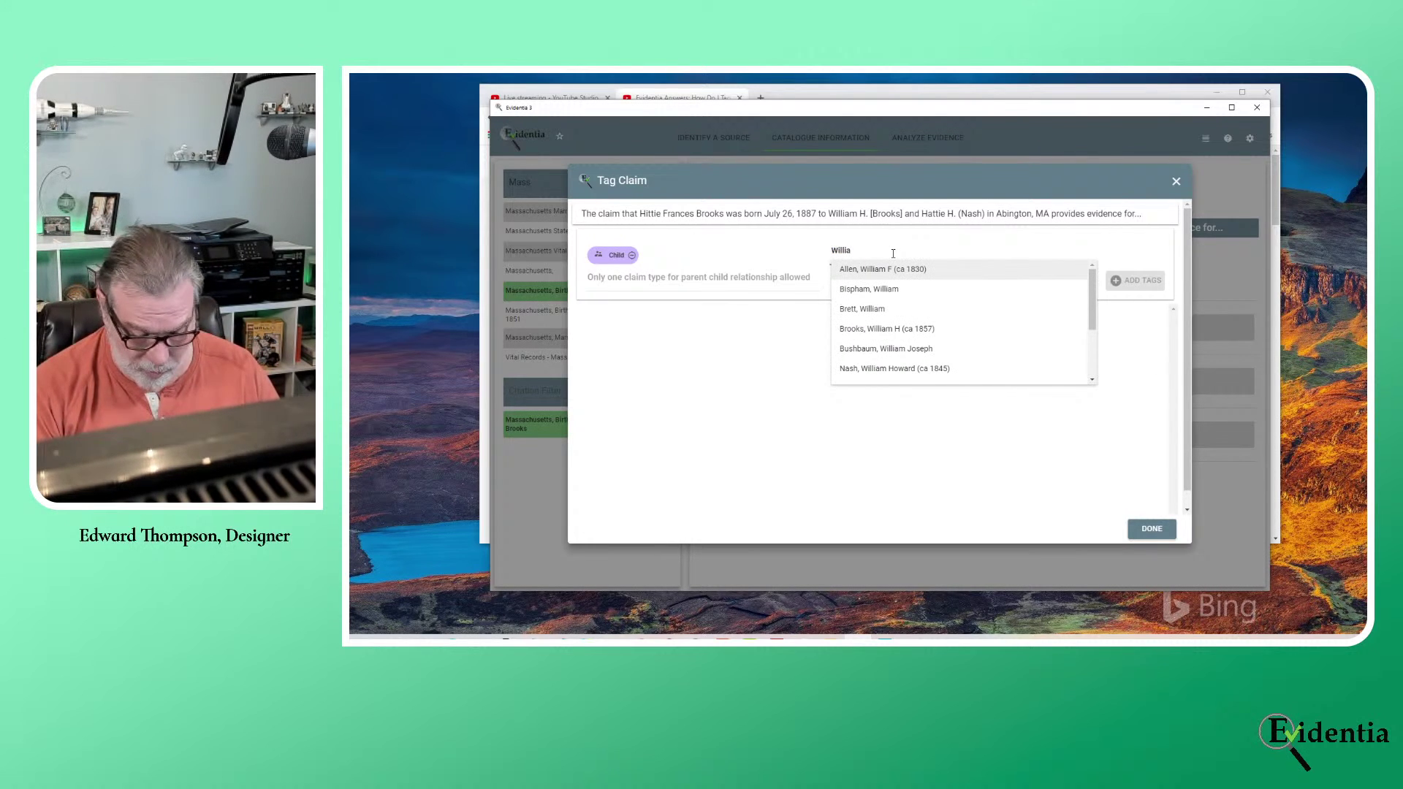
type("m")
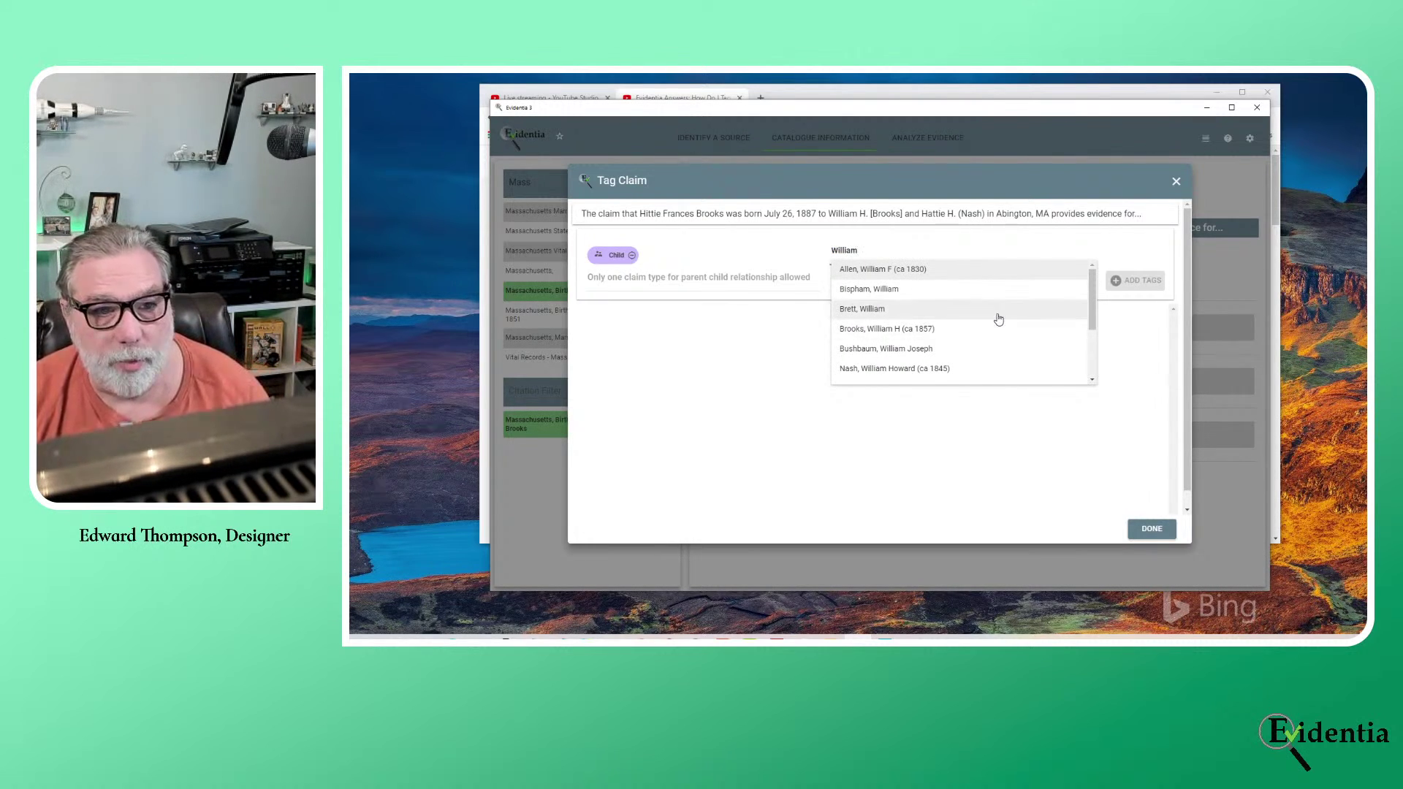
left_click(931, 334)
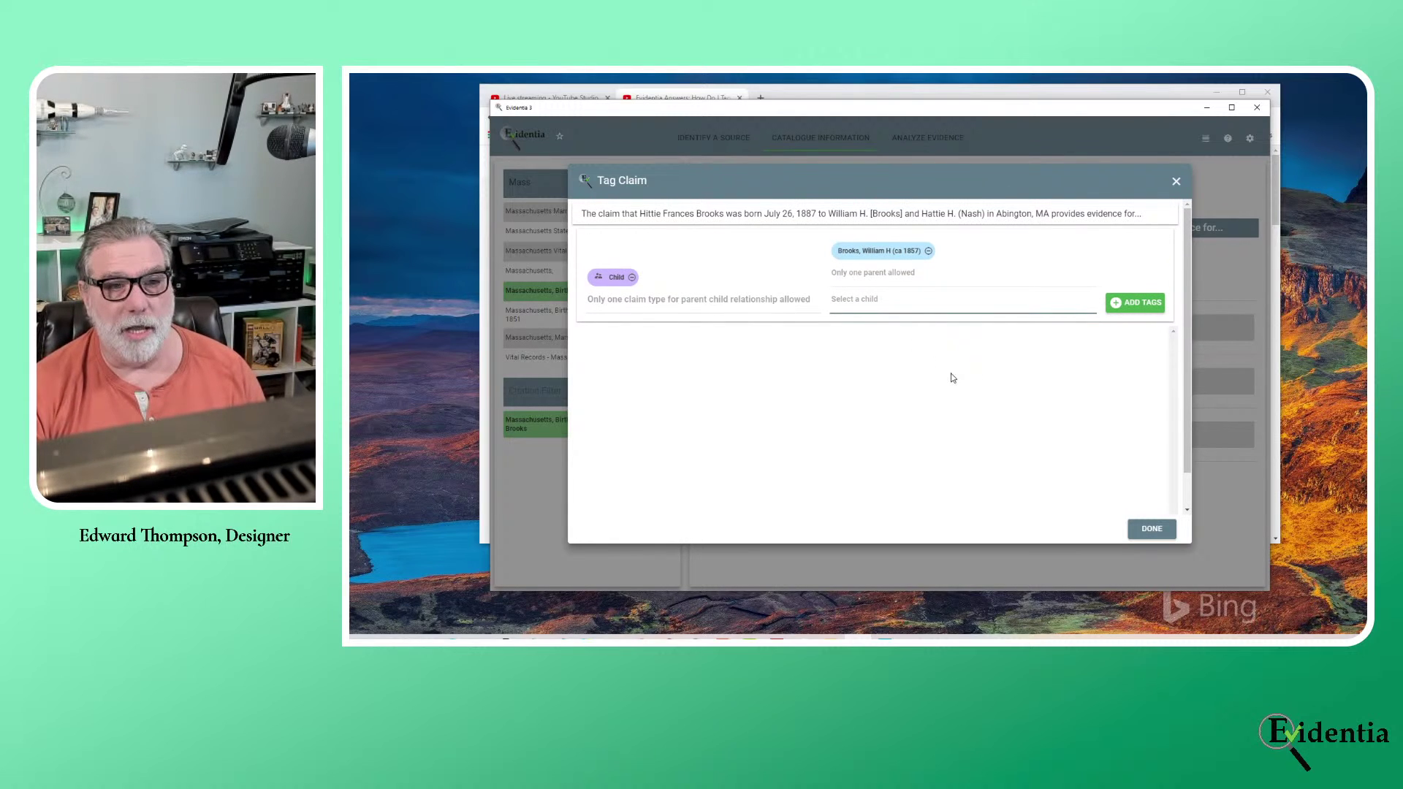
left_click(904, 300)
type("HAttie")
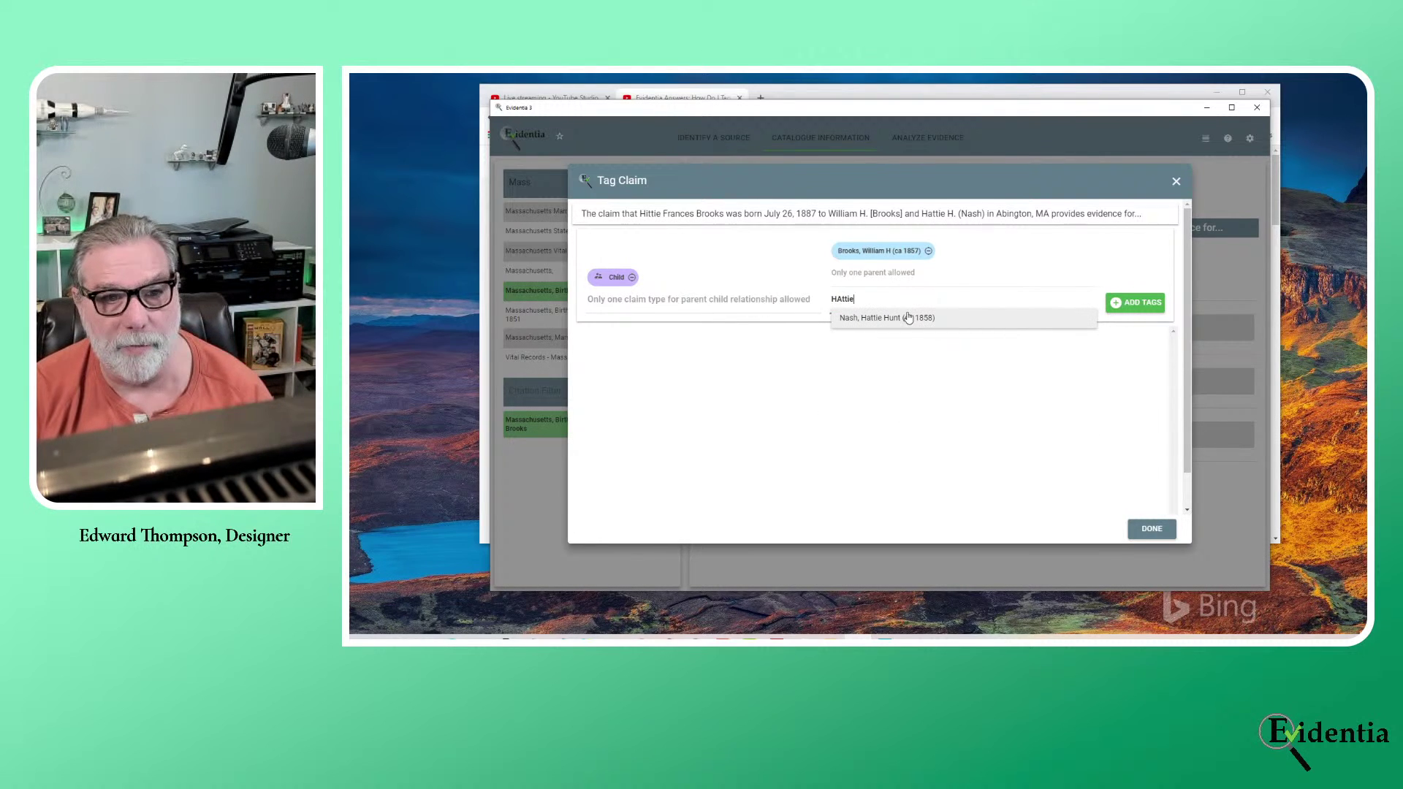
left_click(909, 317)
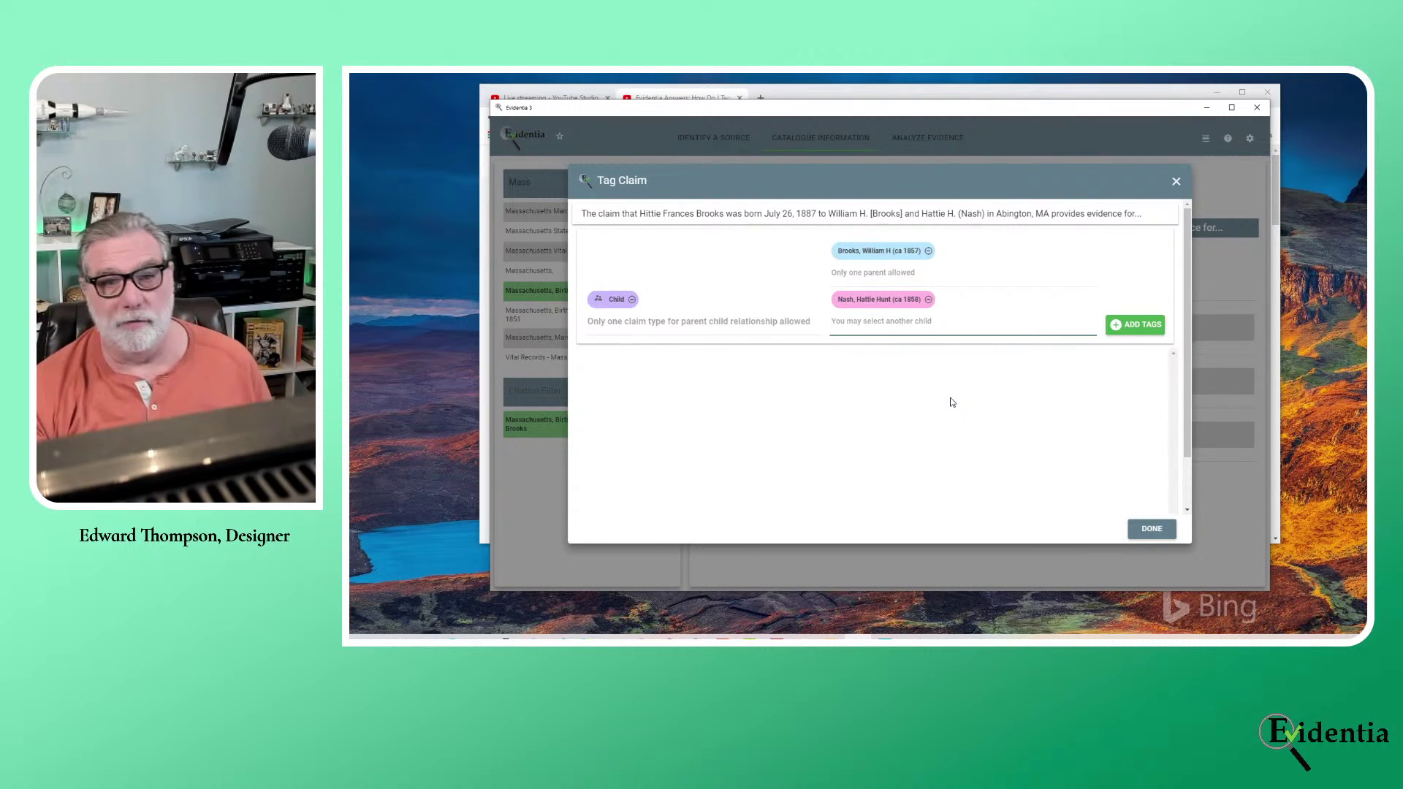
left_click(1137, 326)
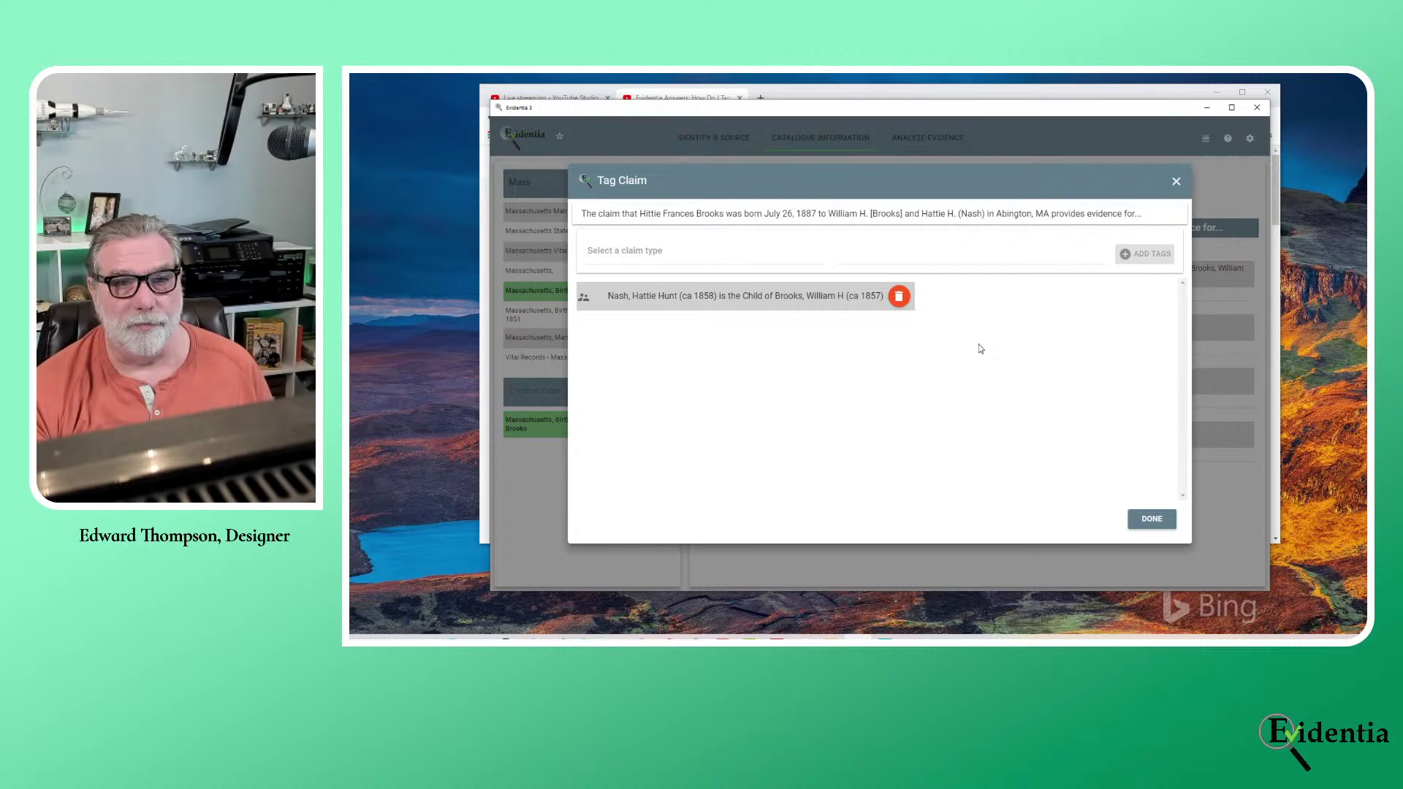
Delete the mistaken Child tag and pick Child as the claim type again
left_click(900, 298)
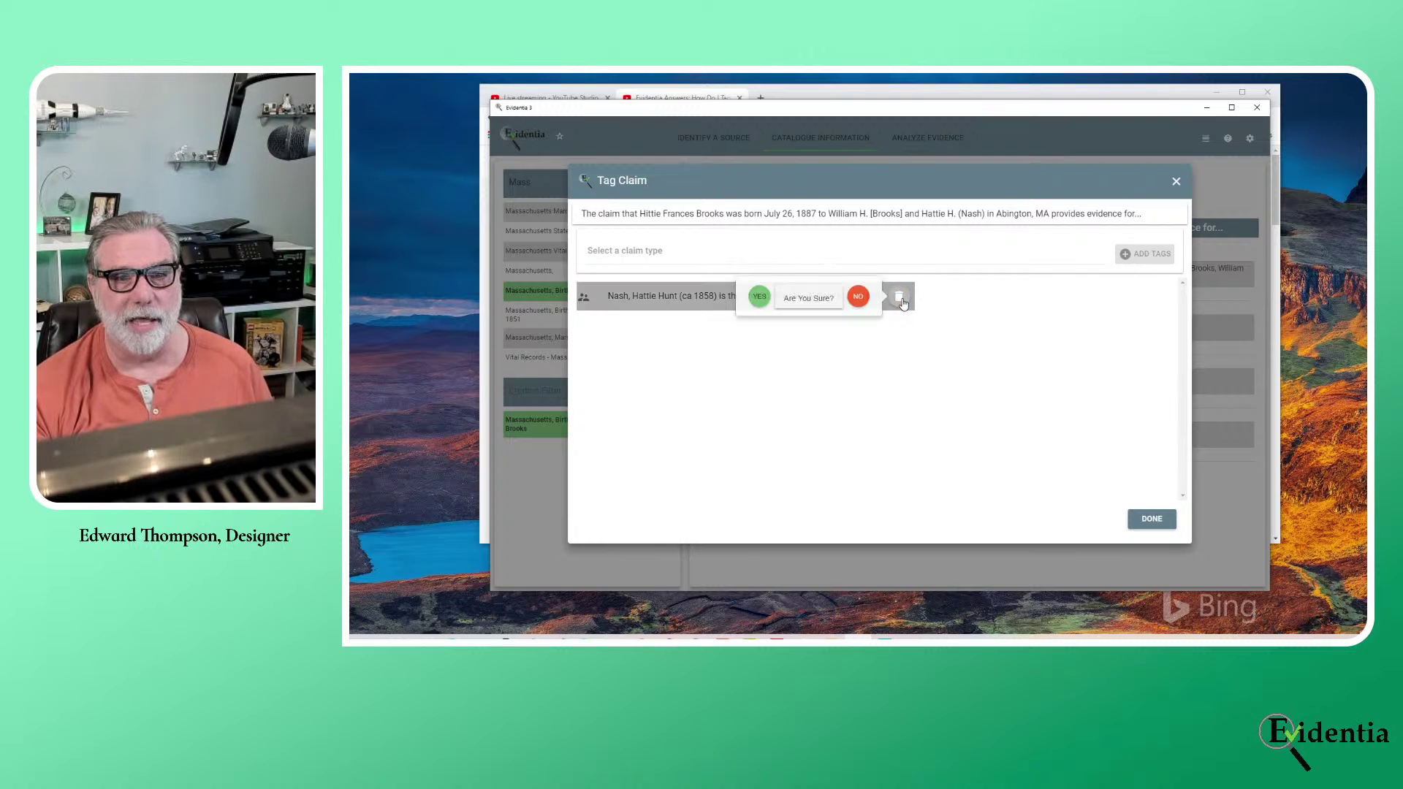
left_click(759, 298)
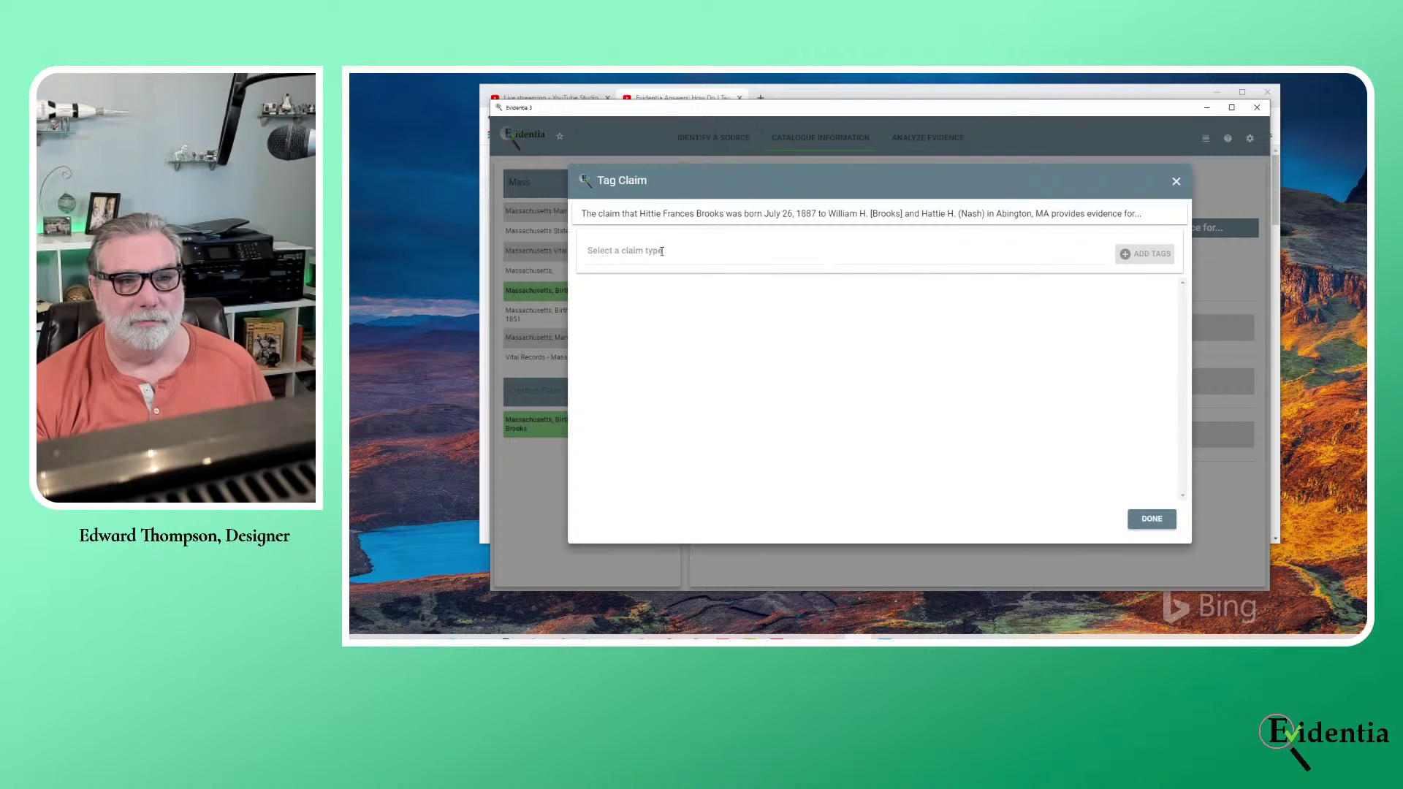
left_click(642, 250)
left_click(631, 292)
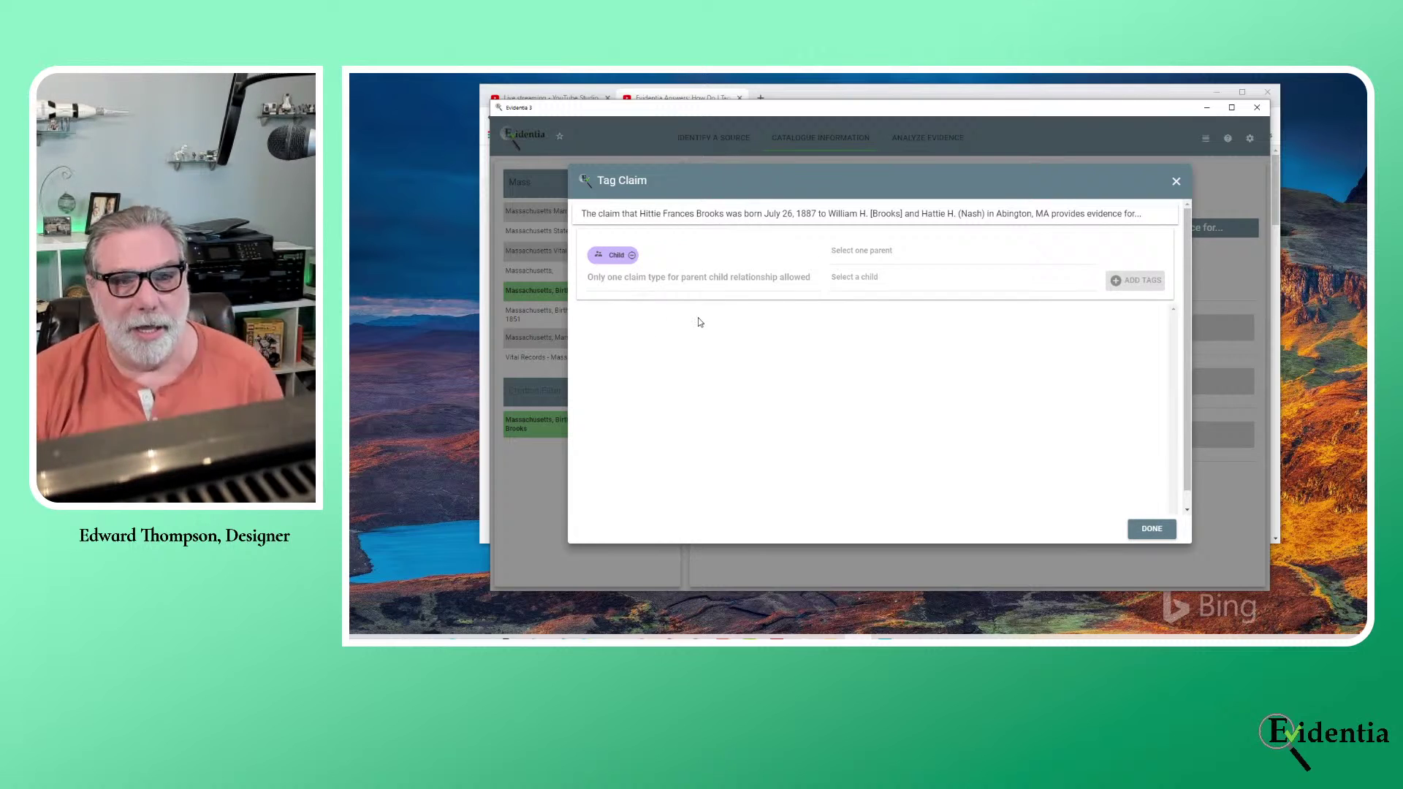
Add a Child tag with the father (ca 1857) as parent and the daughter (ca 1886) as child
left_click(886, 256)
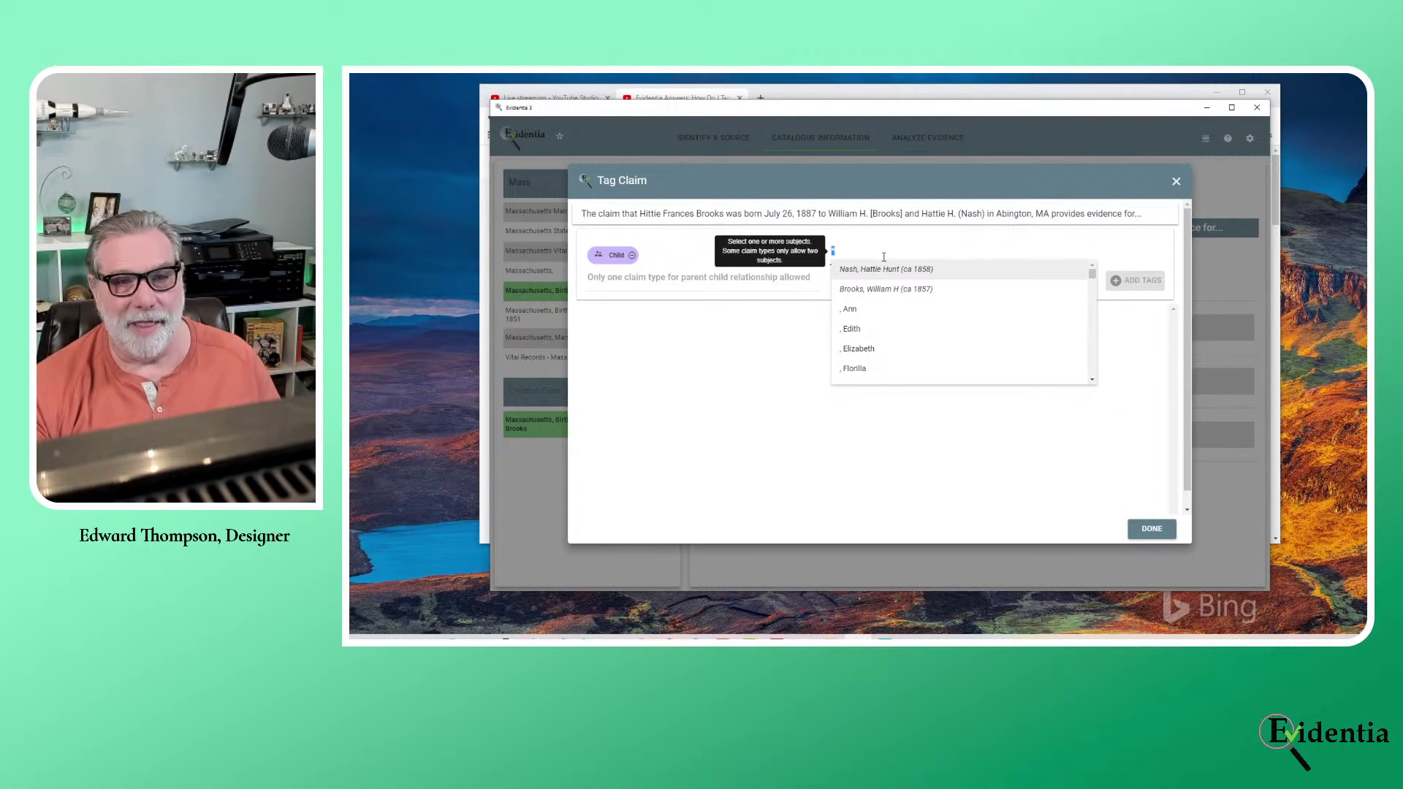
left_click(884, 288)
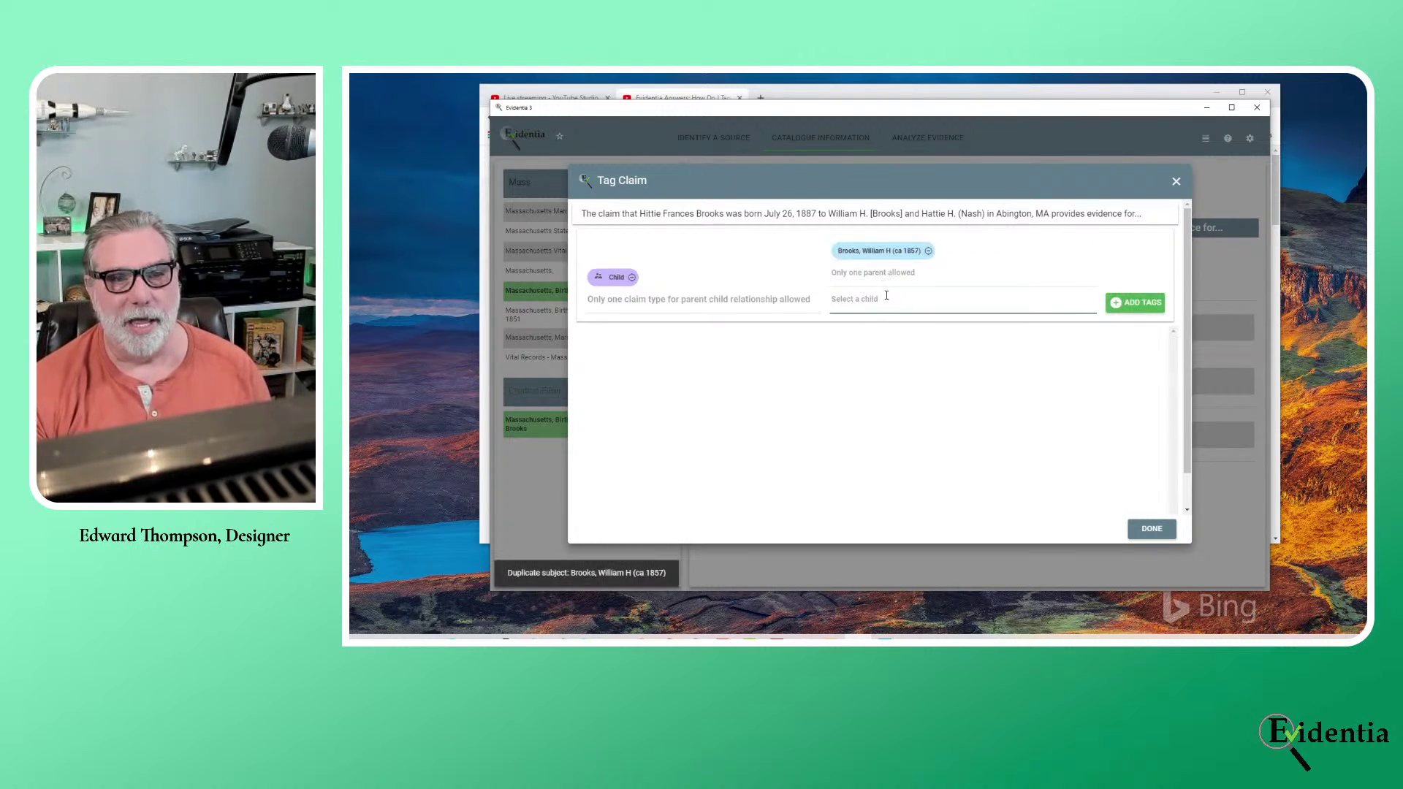
left_click(884, 299)
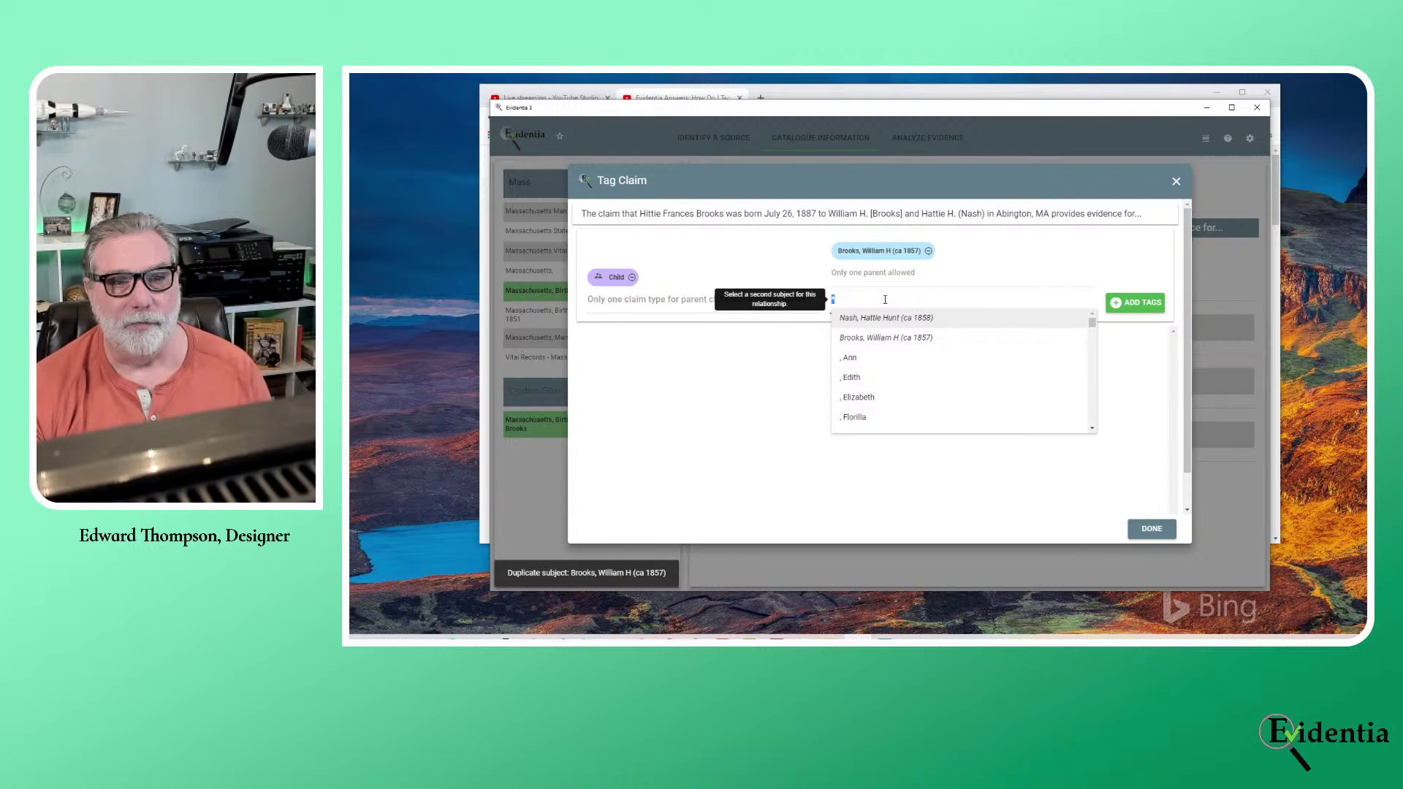
type("Hitte")
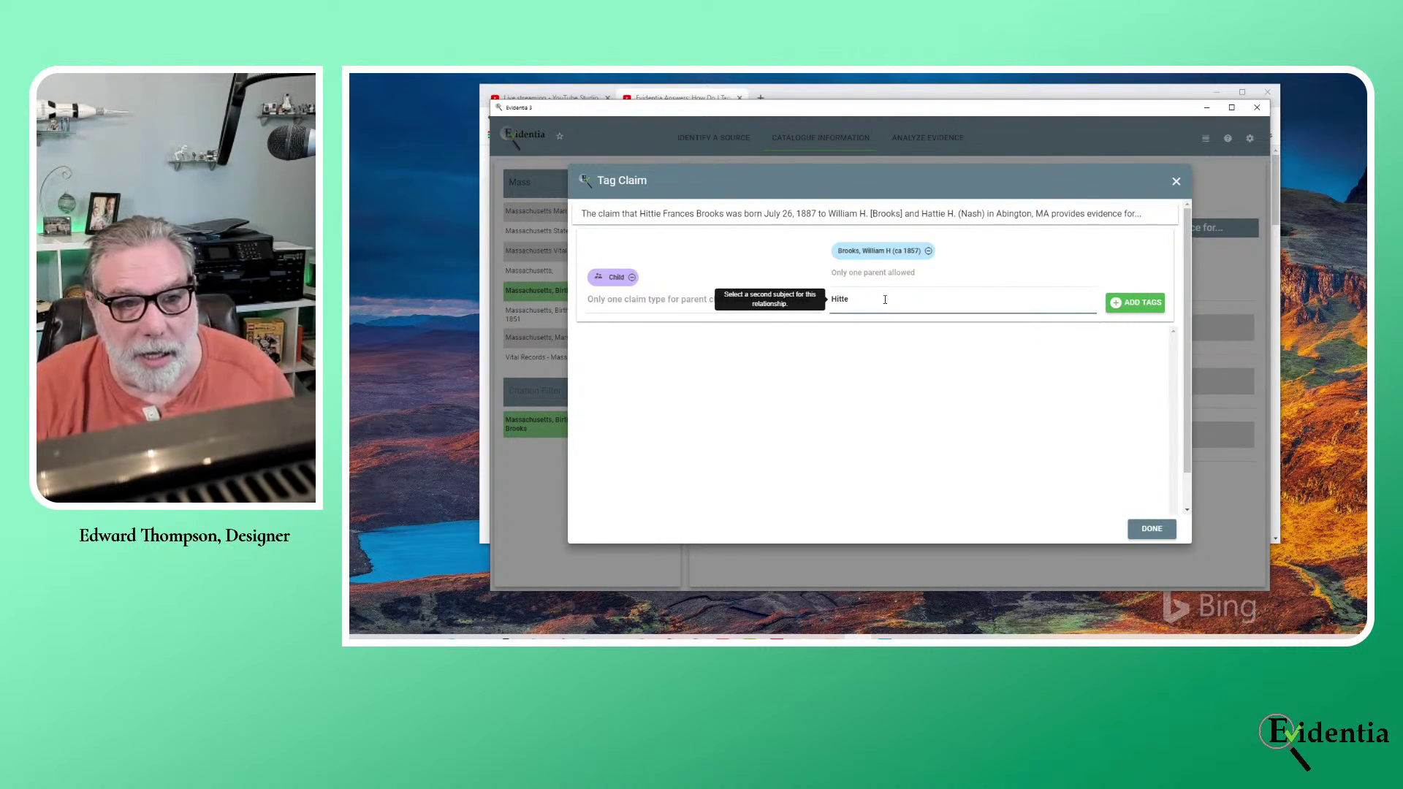
key("BackSpace")
key("BackSpace")
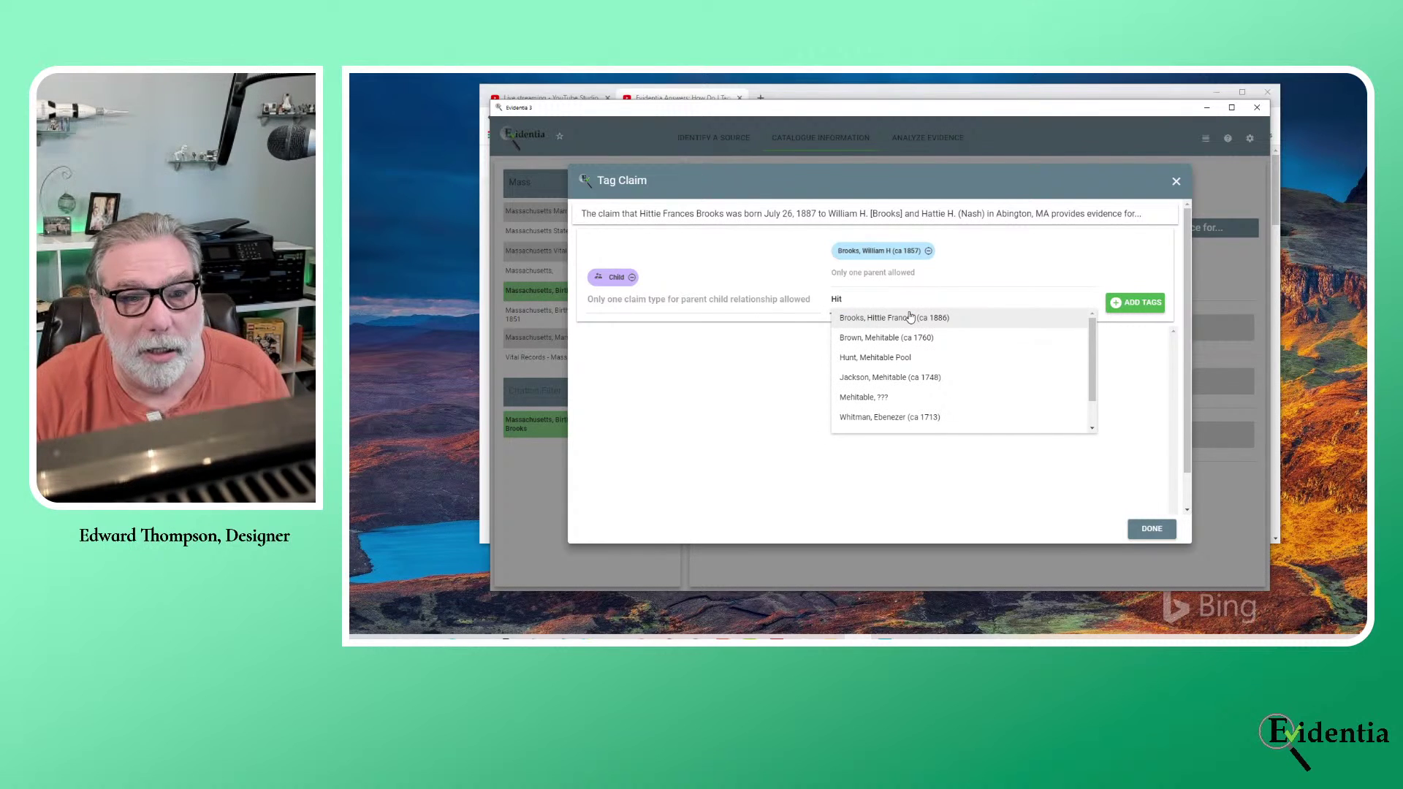
left_click(899, 326)
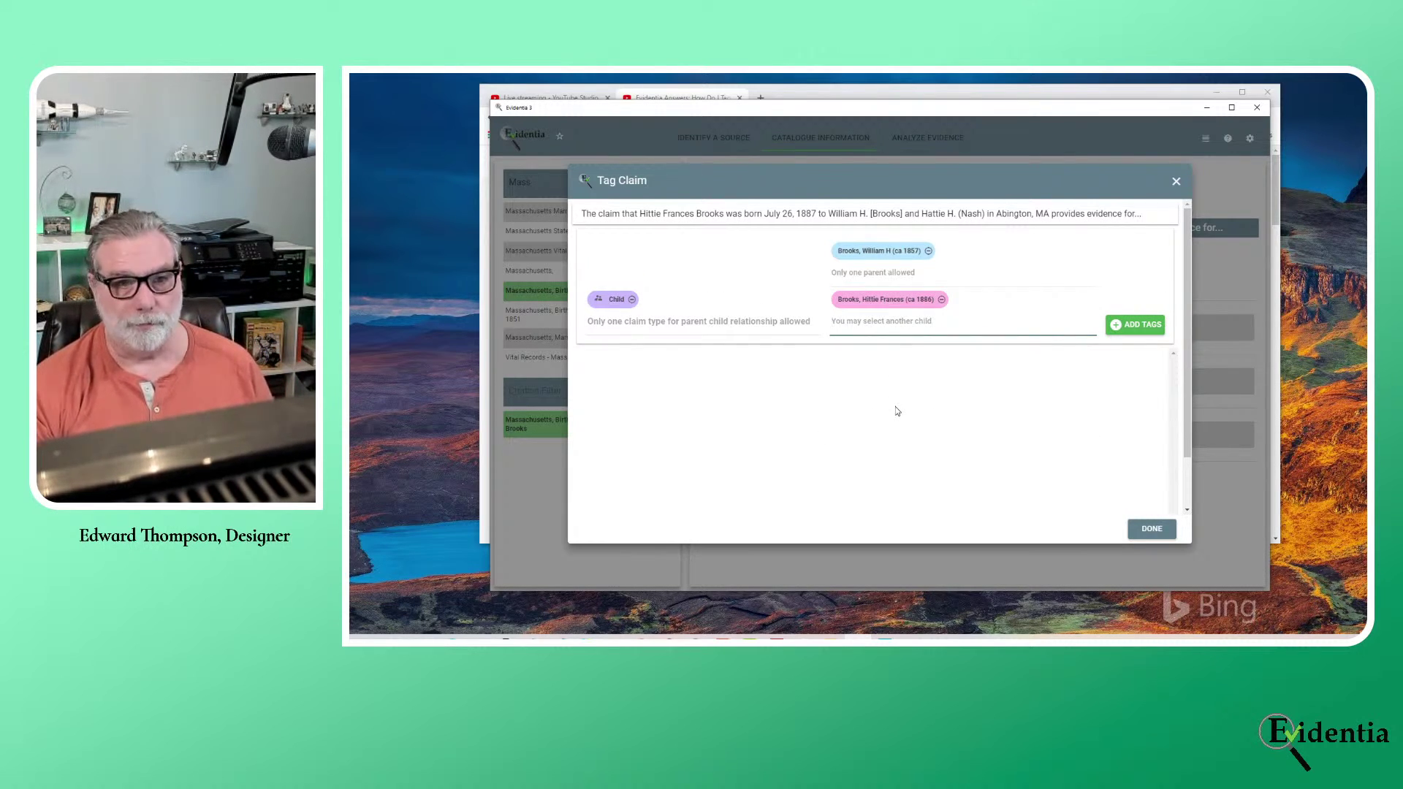
left_click(1144, 326)
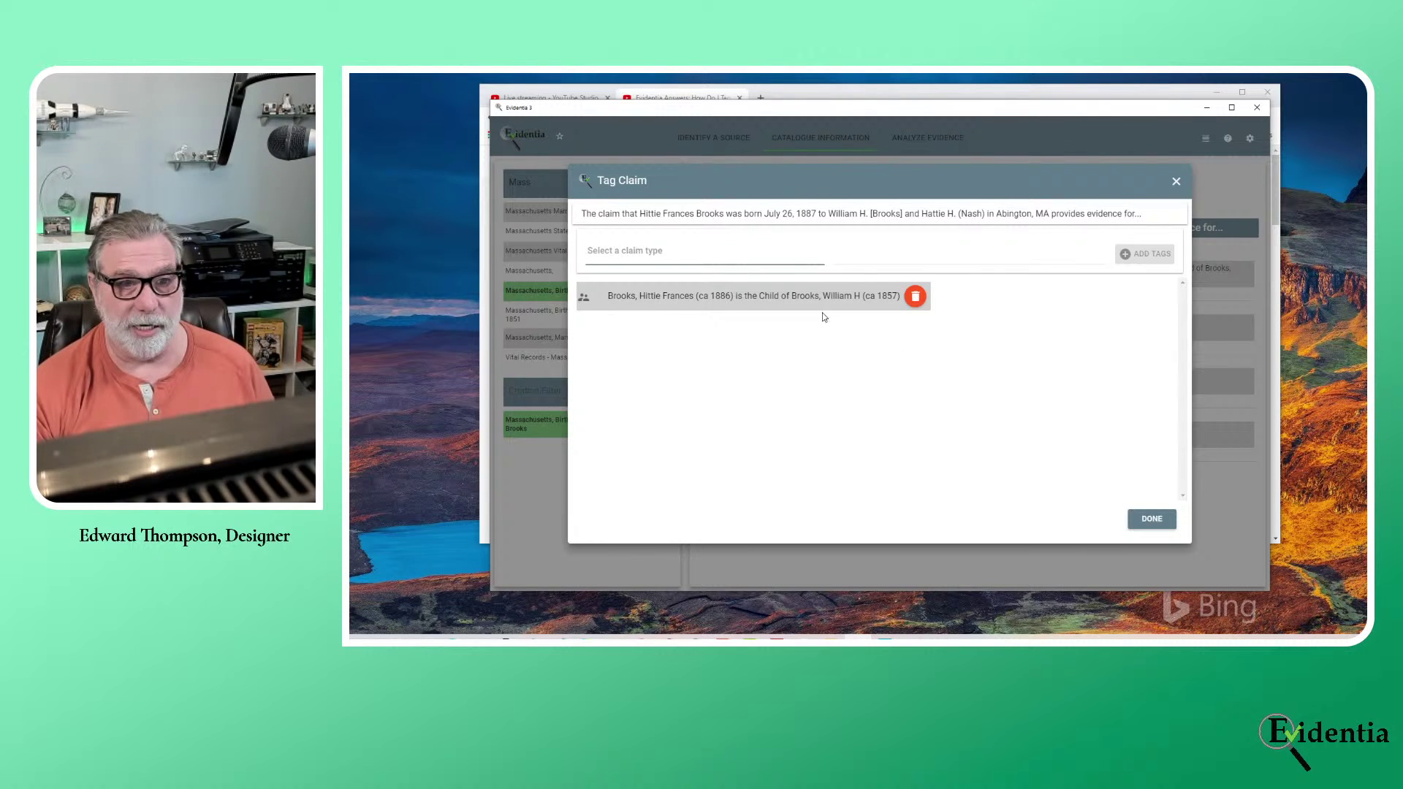
Add a second Child tag with the mother (ca 1858) as parent and the daughter as child, then finish tagging
left_click(708, 258)
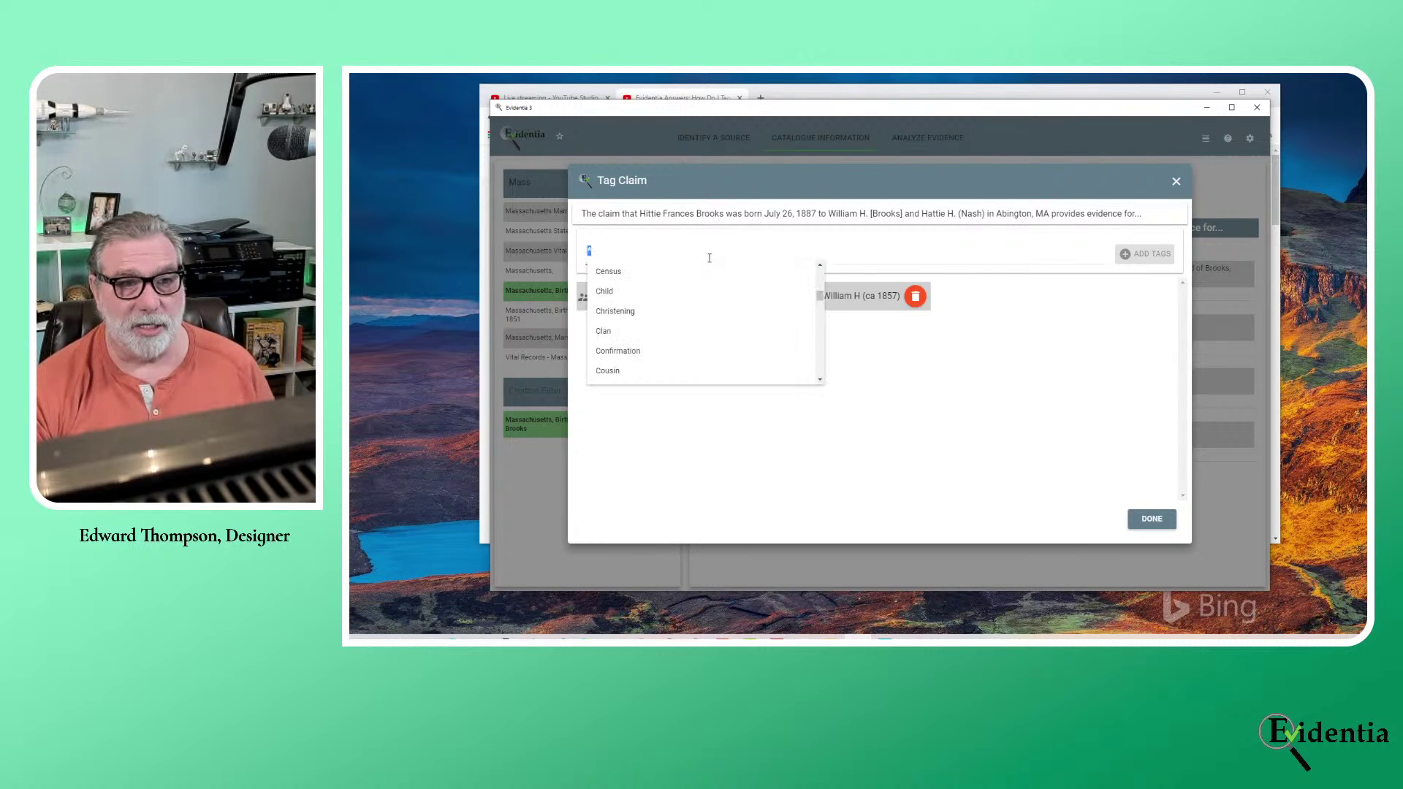
left_click(632, 289)
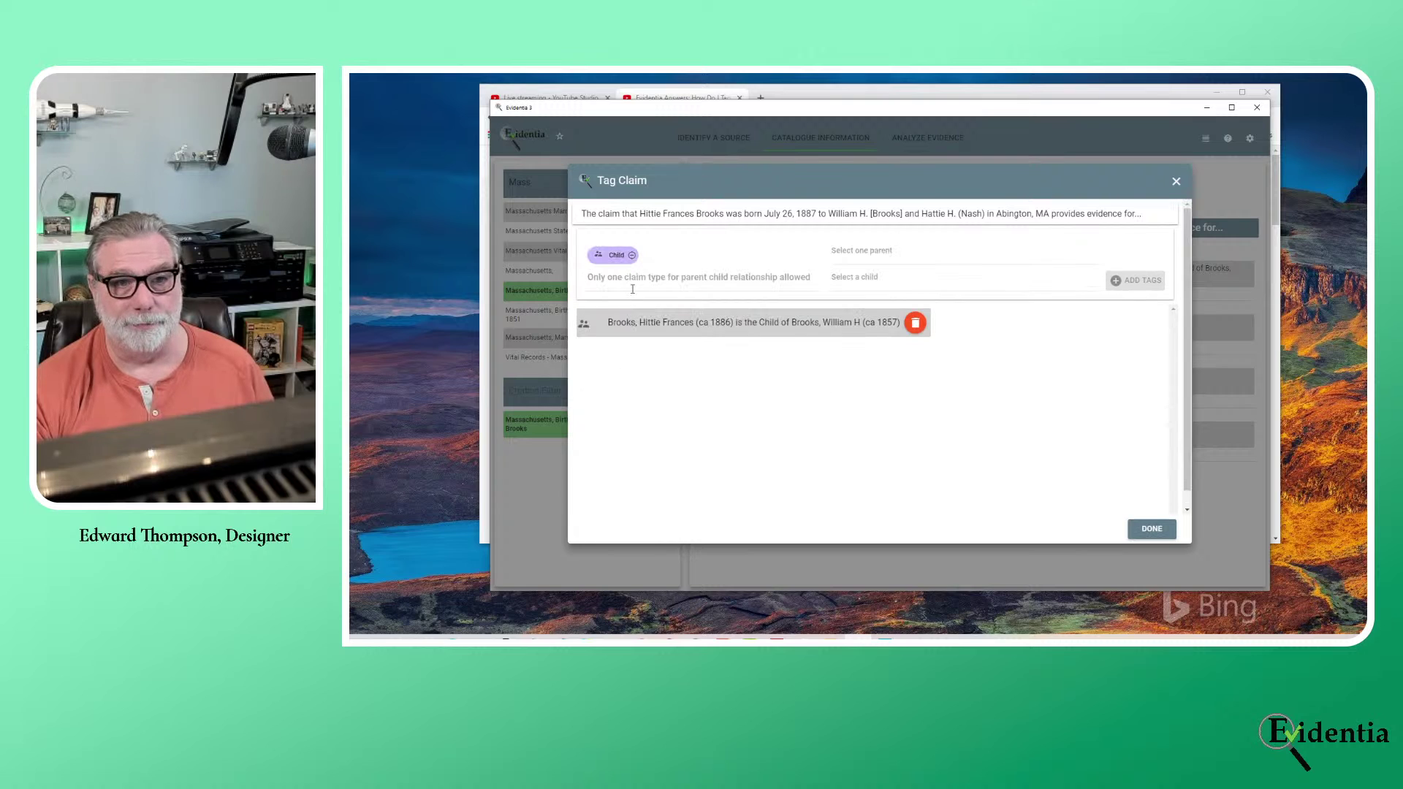
left_click(842, 255)
type("HAttie")
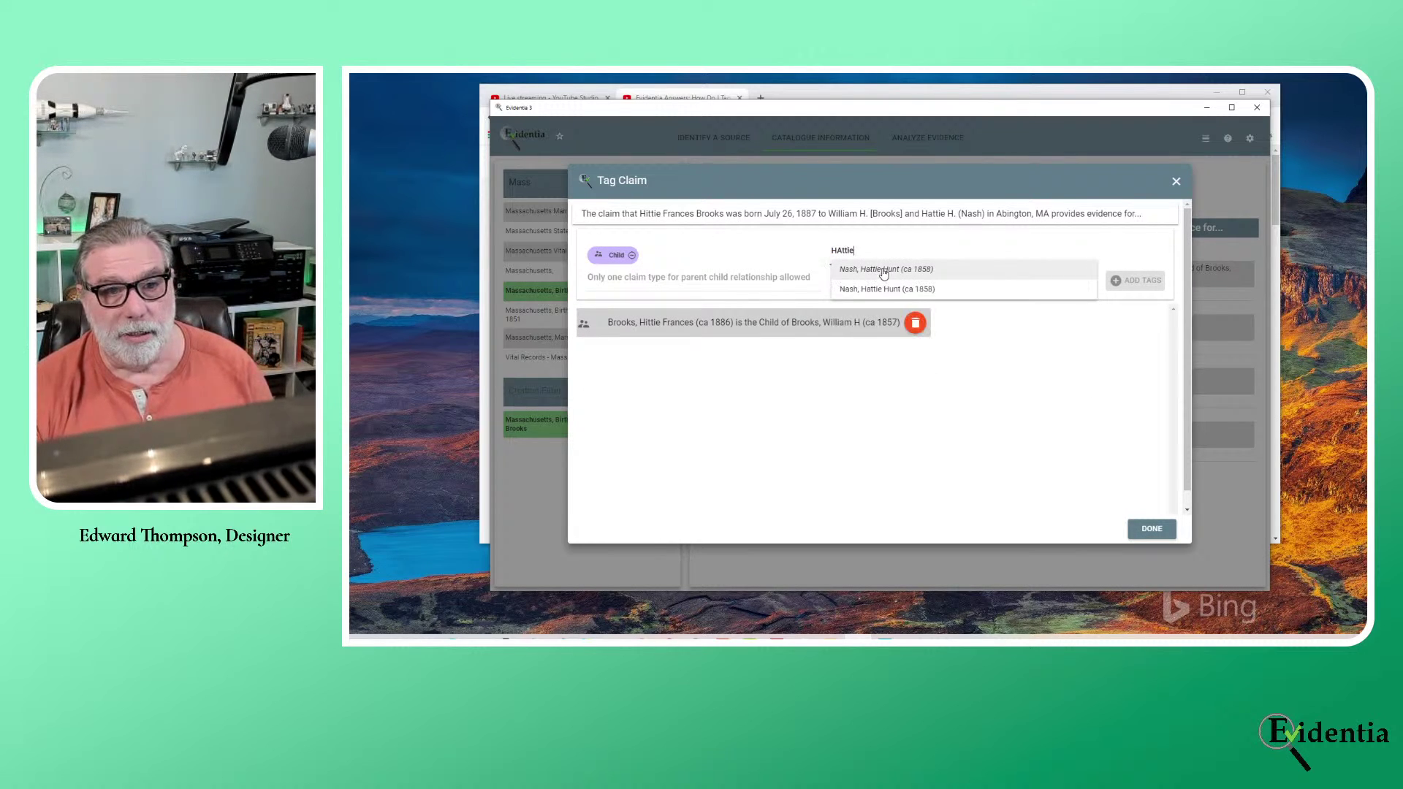
left_click(884, 271)
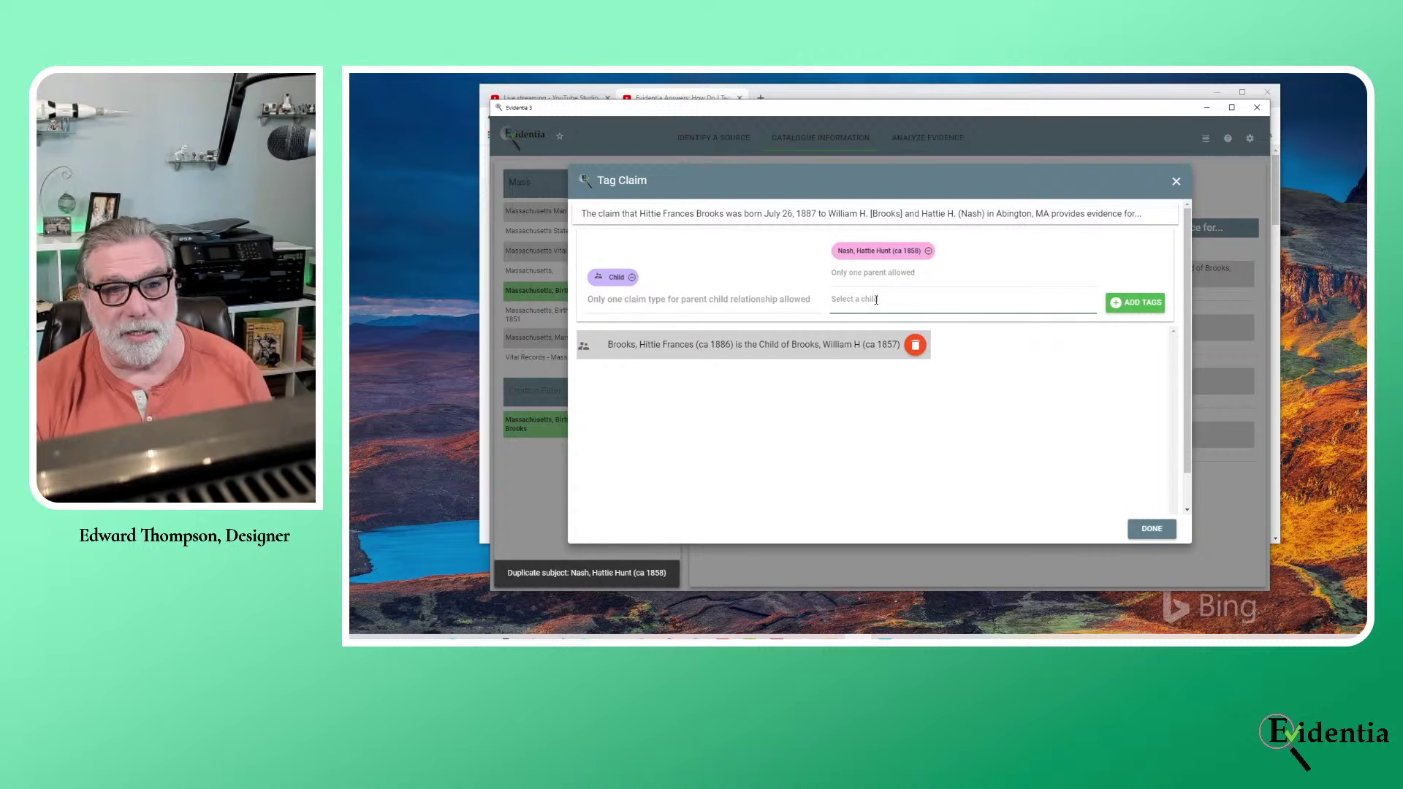
left_click(875, 299)
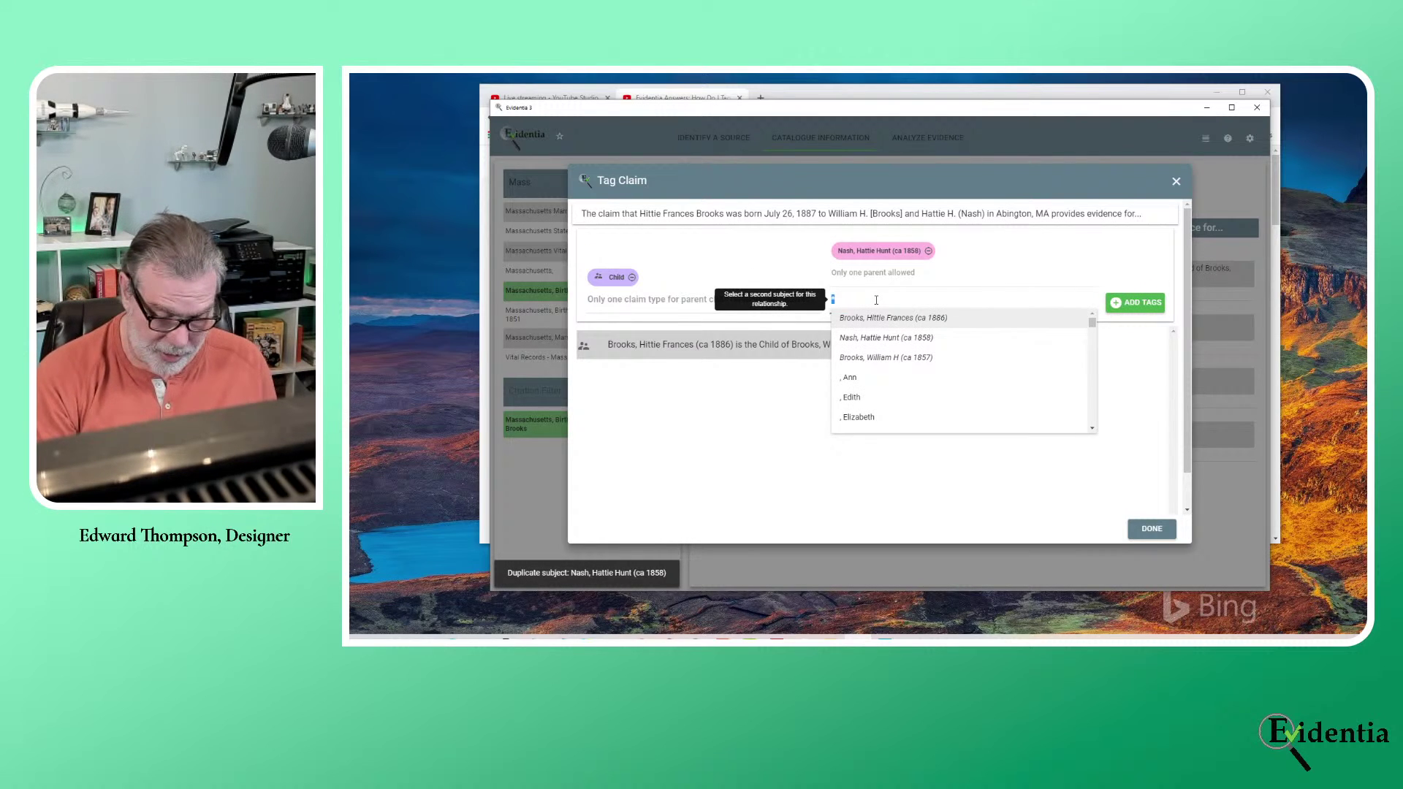
type("Hitt")
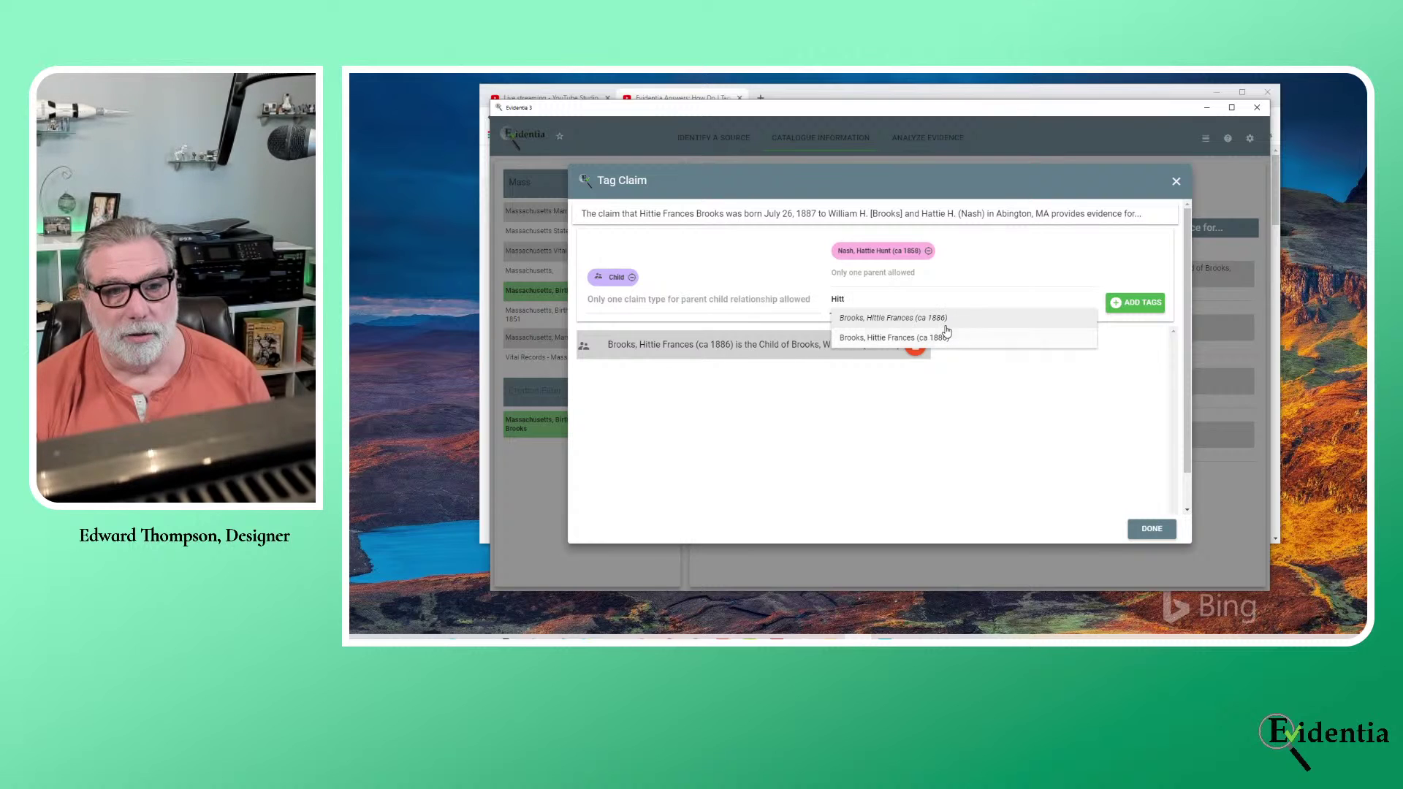
left_click(946, 322)
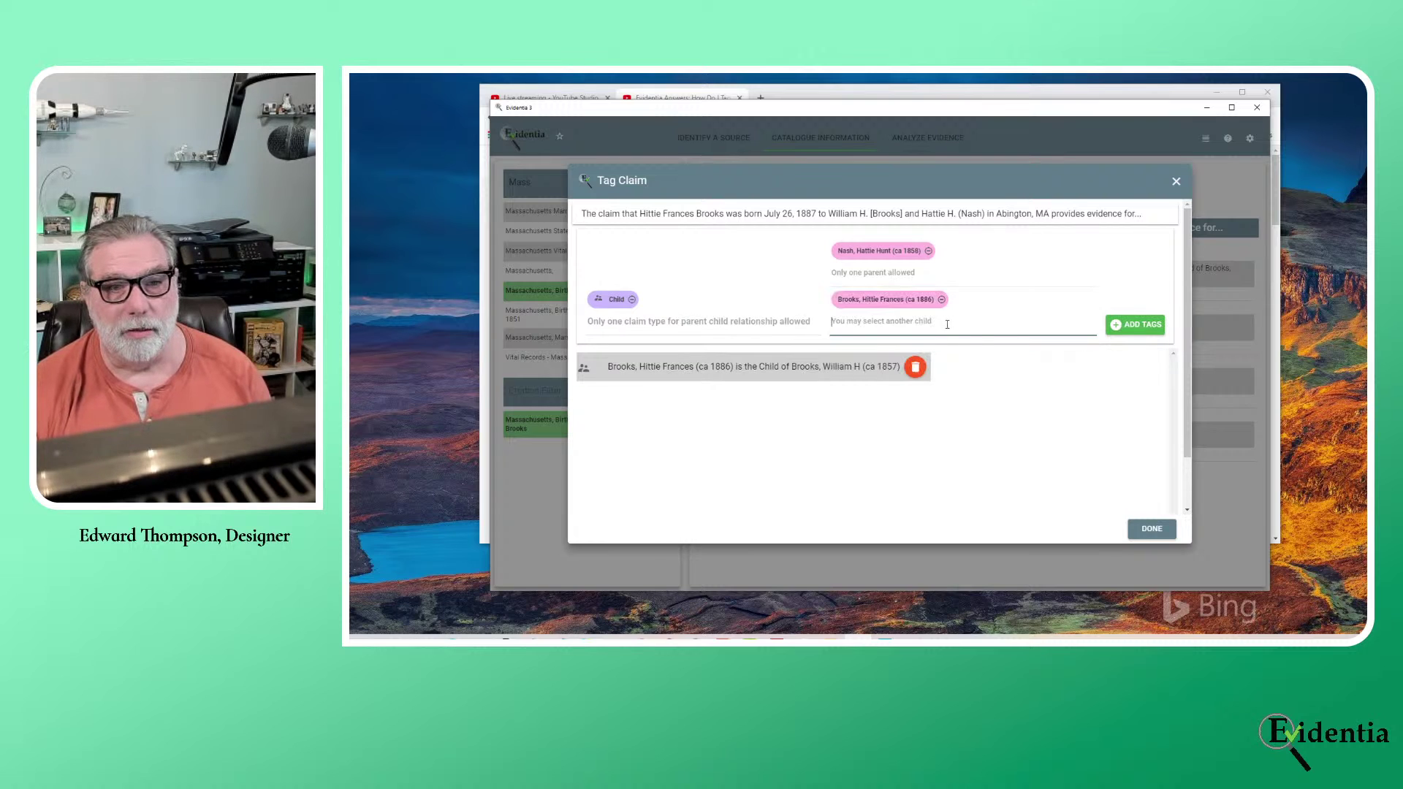
left_click(1132, 326)
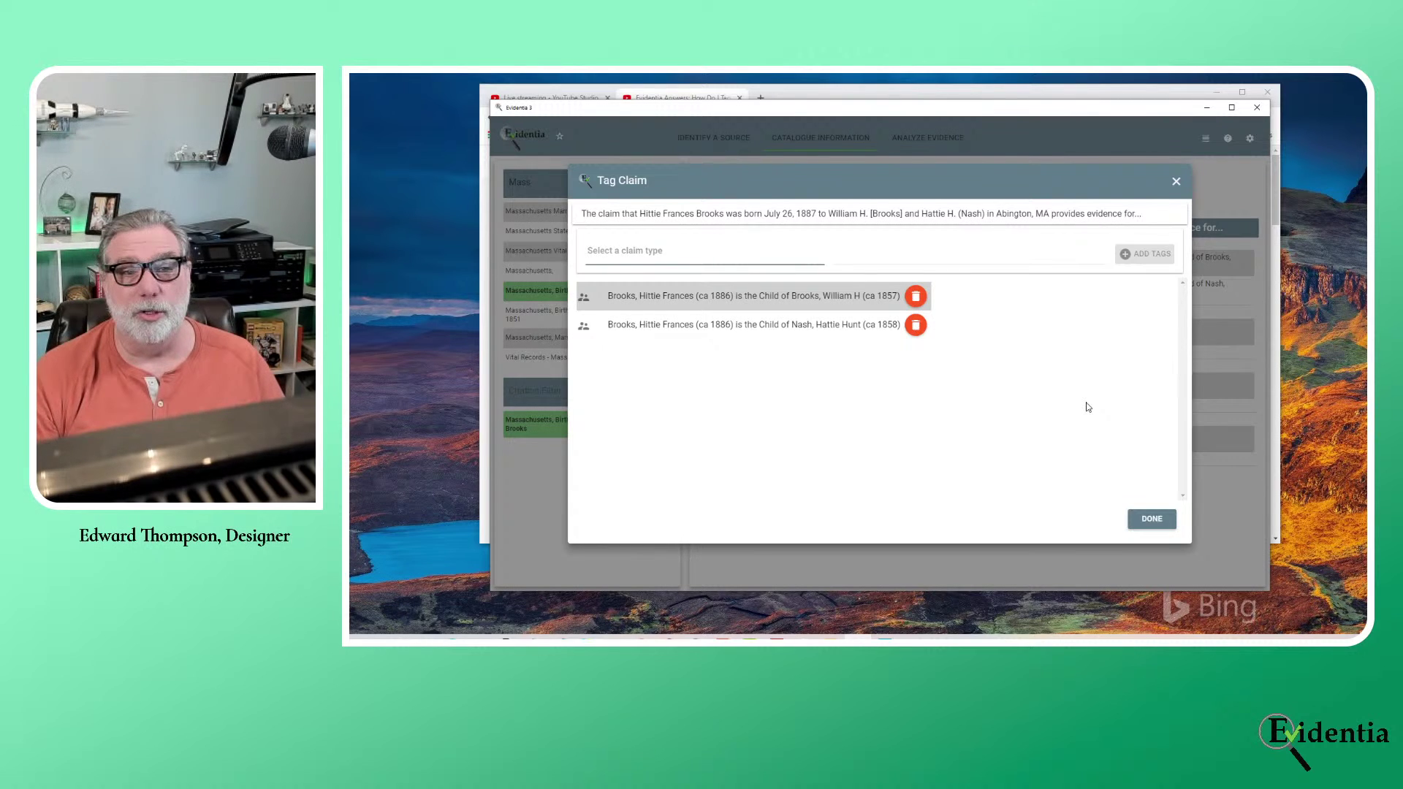
left_click(1152, 518)
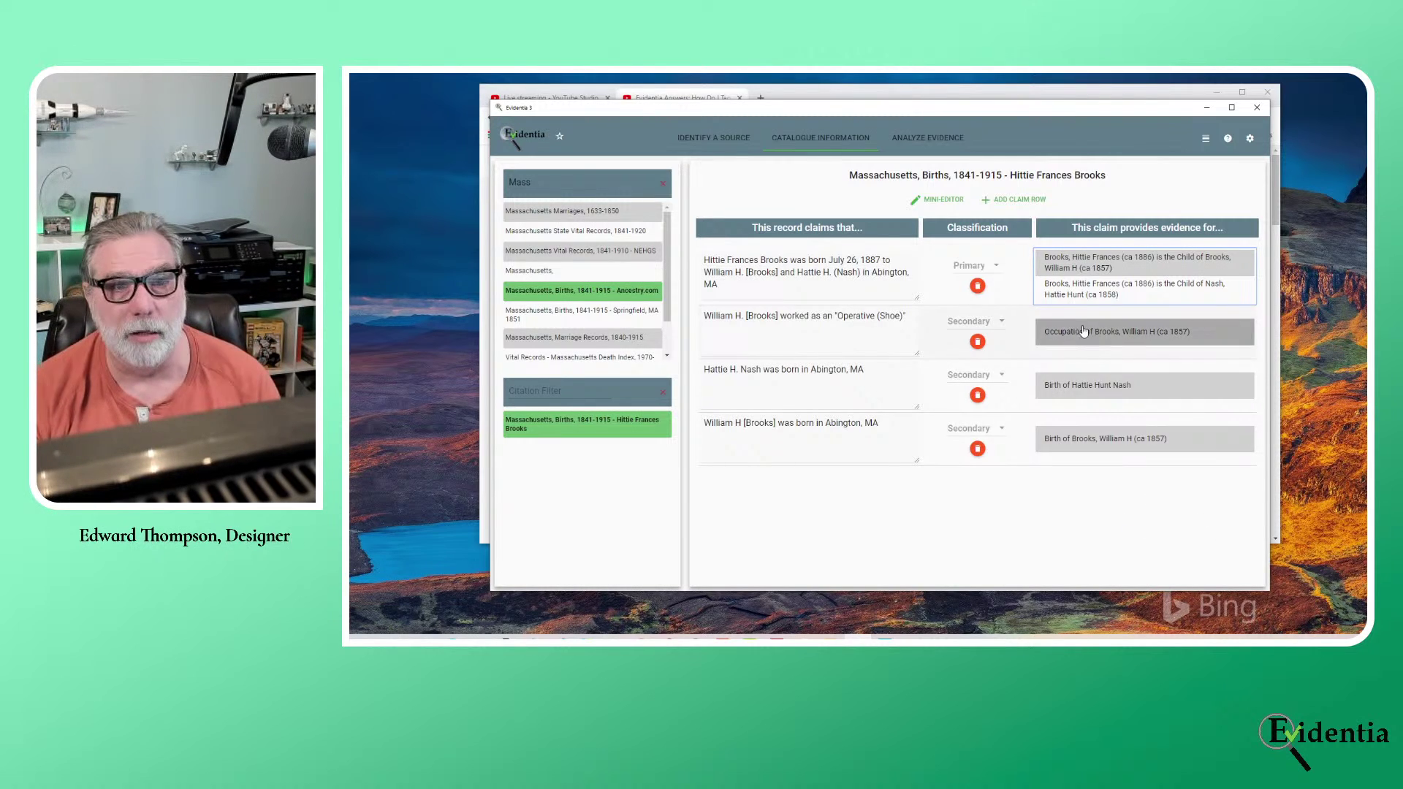
Analyse the daughter's evidence for claim type Child of her father (ca 1857)
left_click(928, 142)
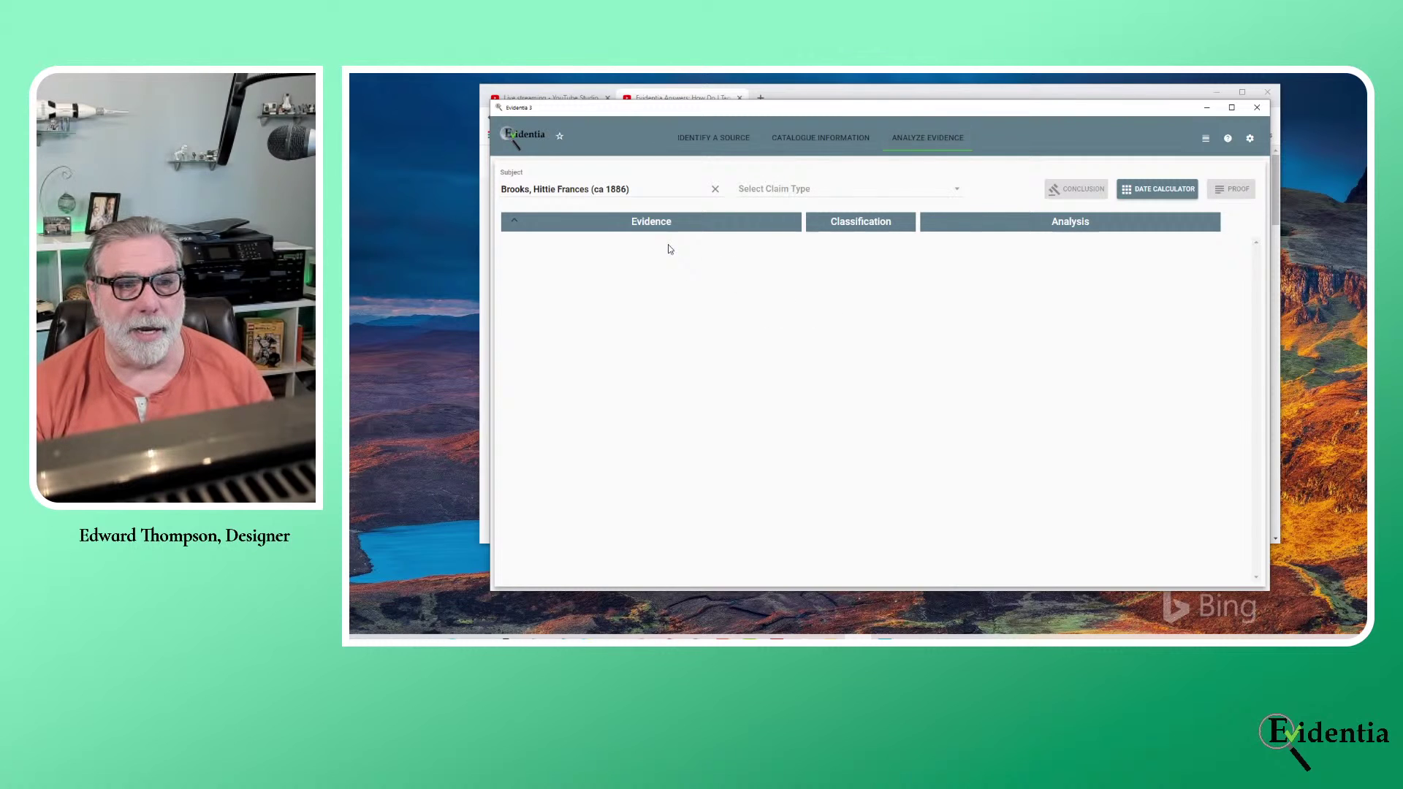
left_click(788, 197)
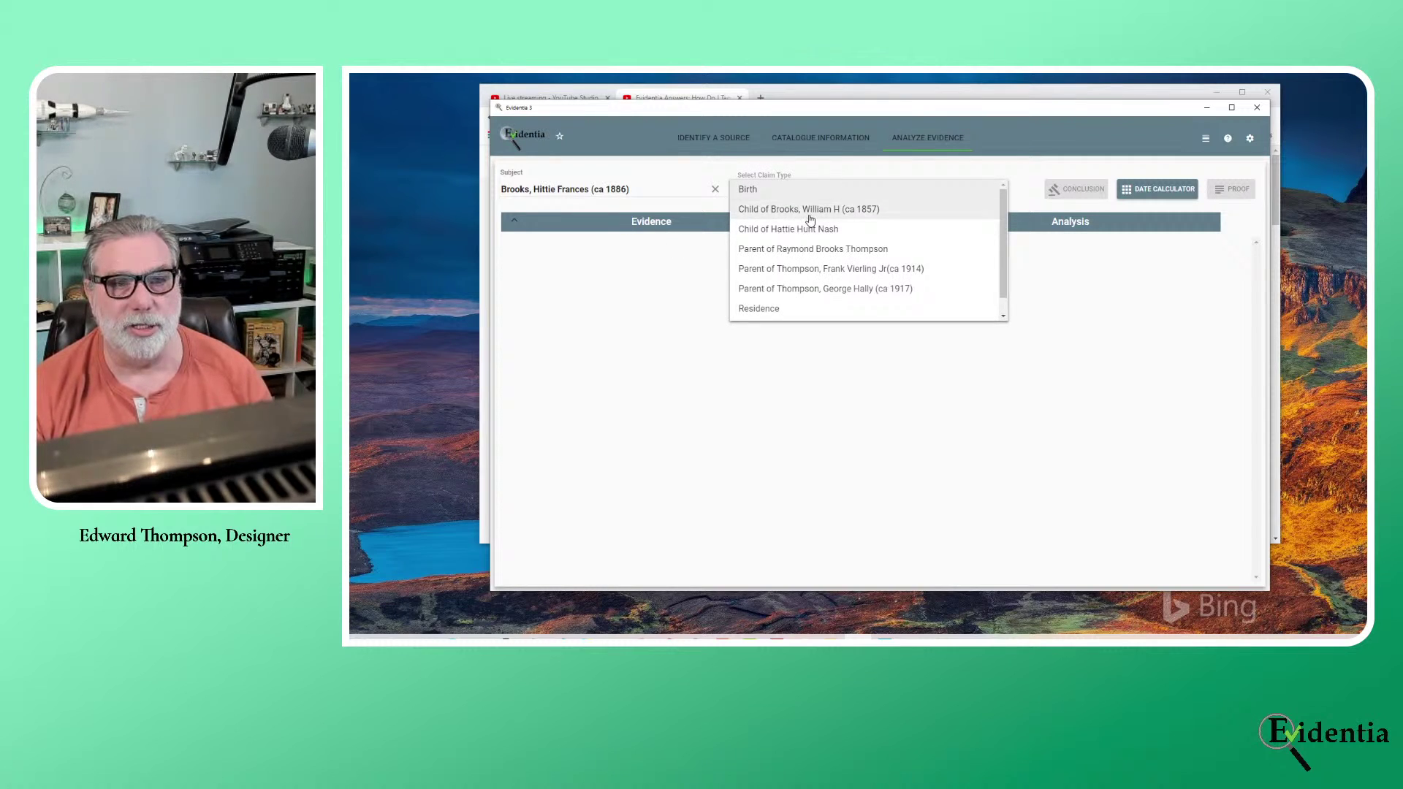
left_click(809, 214)
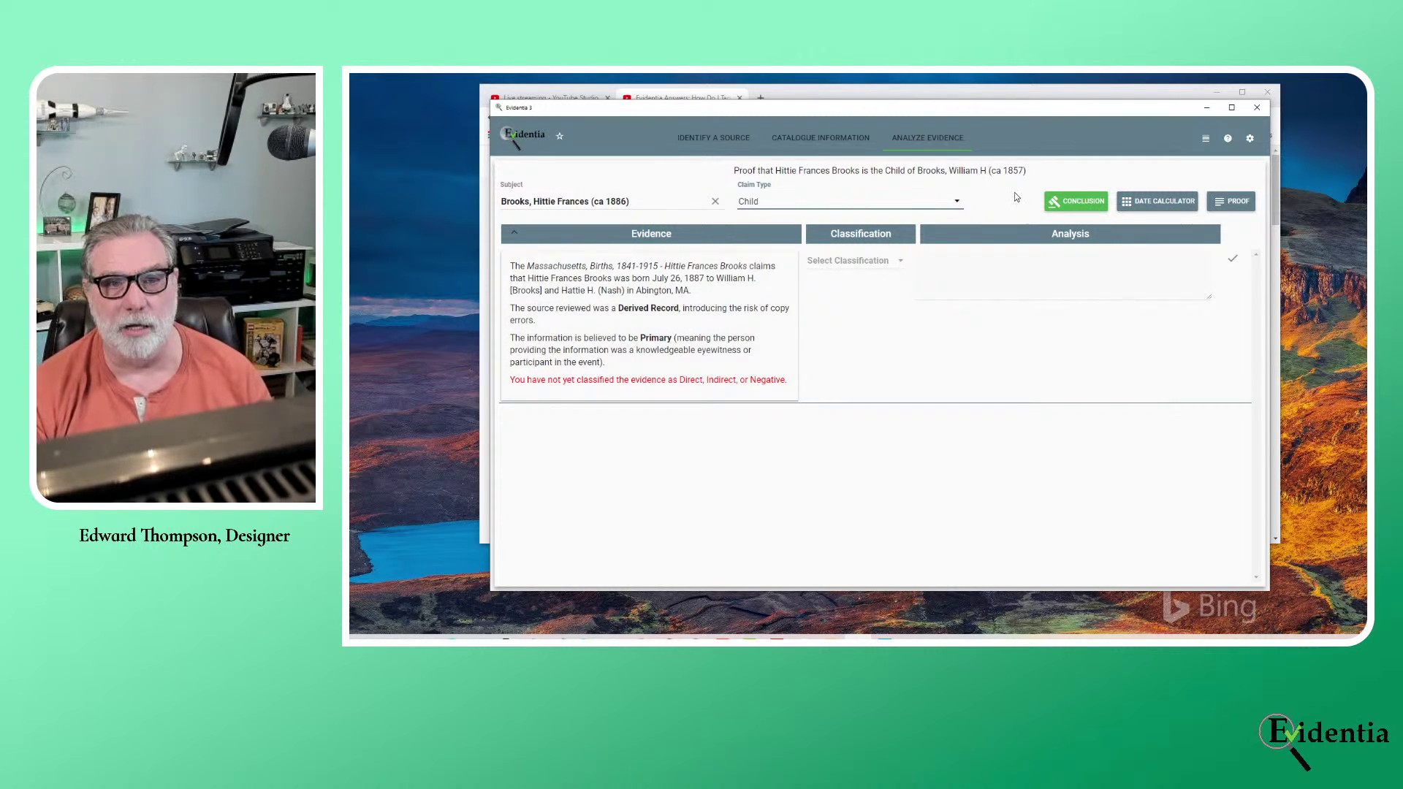
Analyse the father (ca 1857) as Parent of his daughter, then bring up the live stream
left_click(1141, 265)
left_click(716, 202)
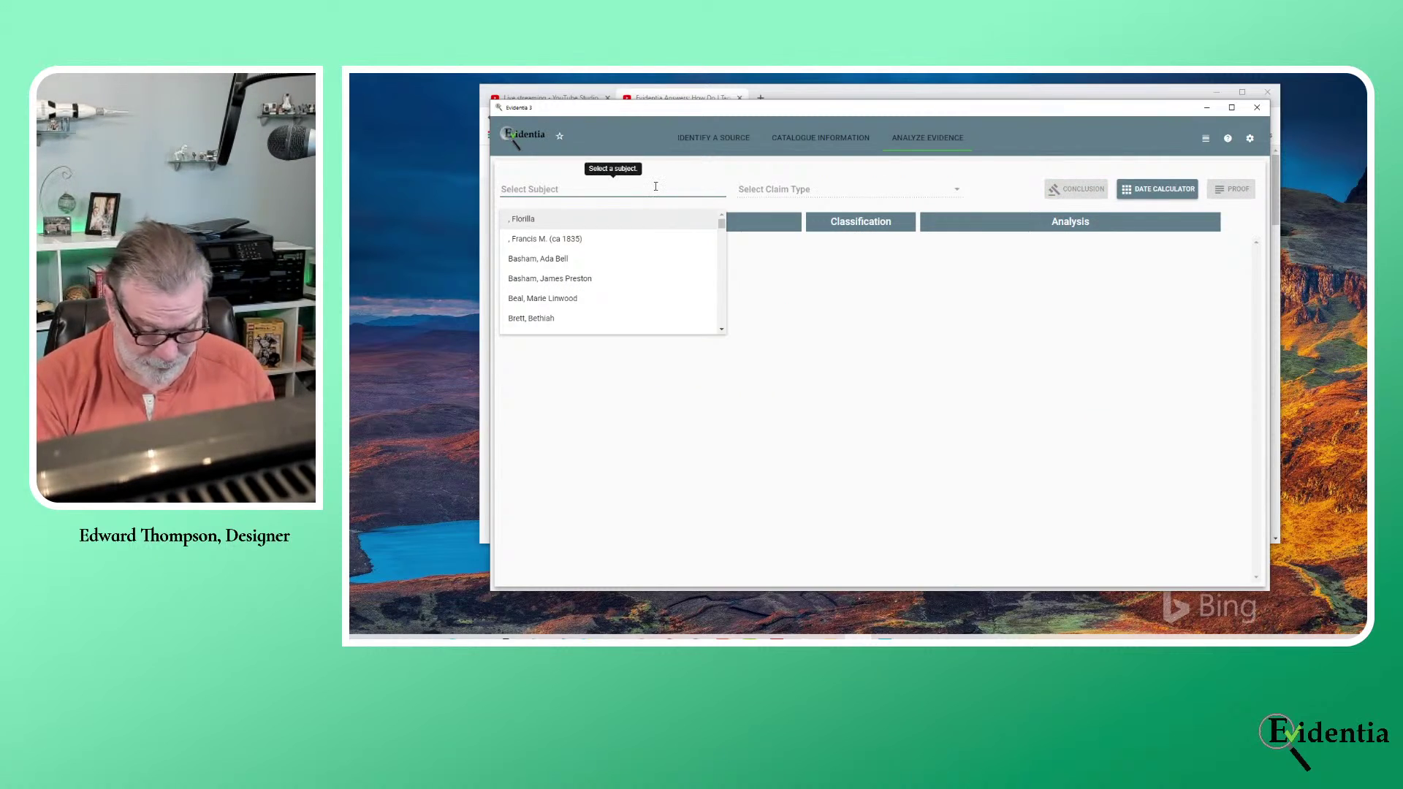
type("william")
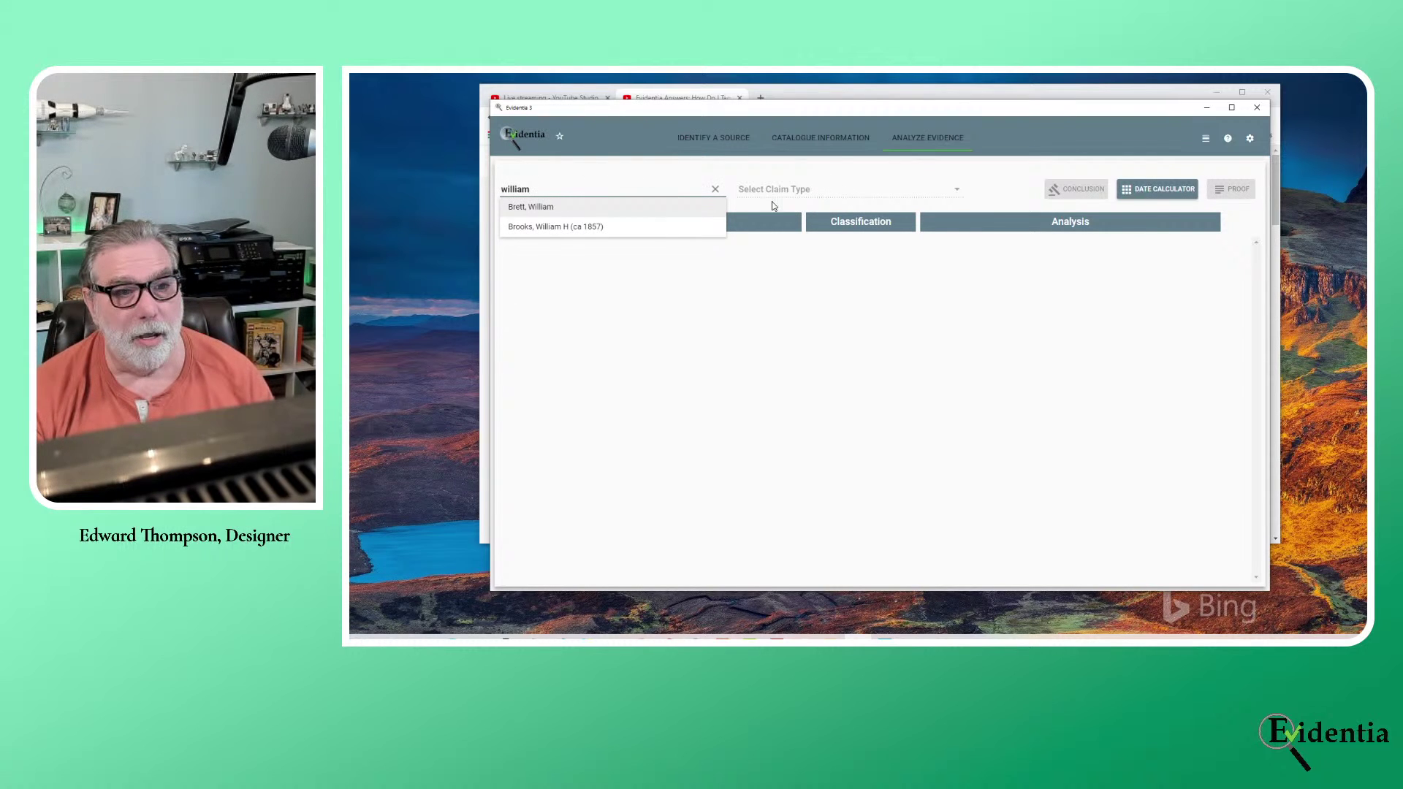
left_click(599, 226)
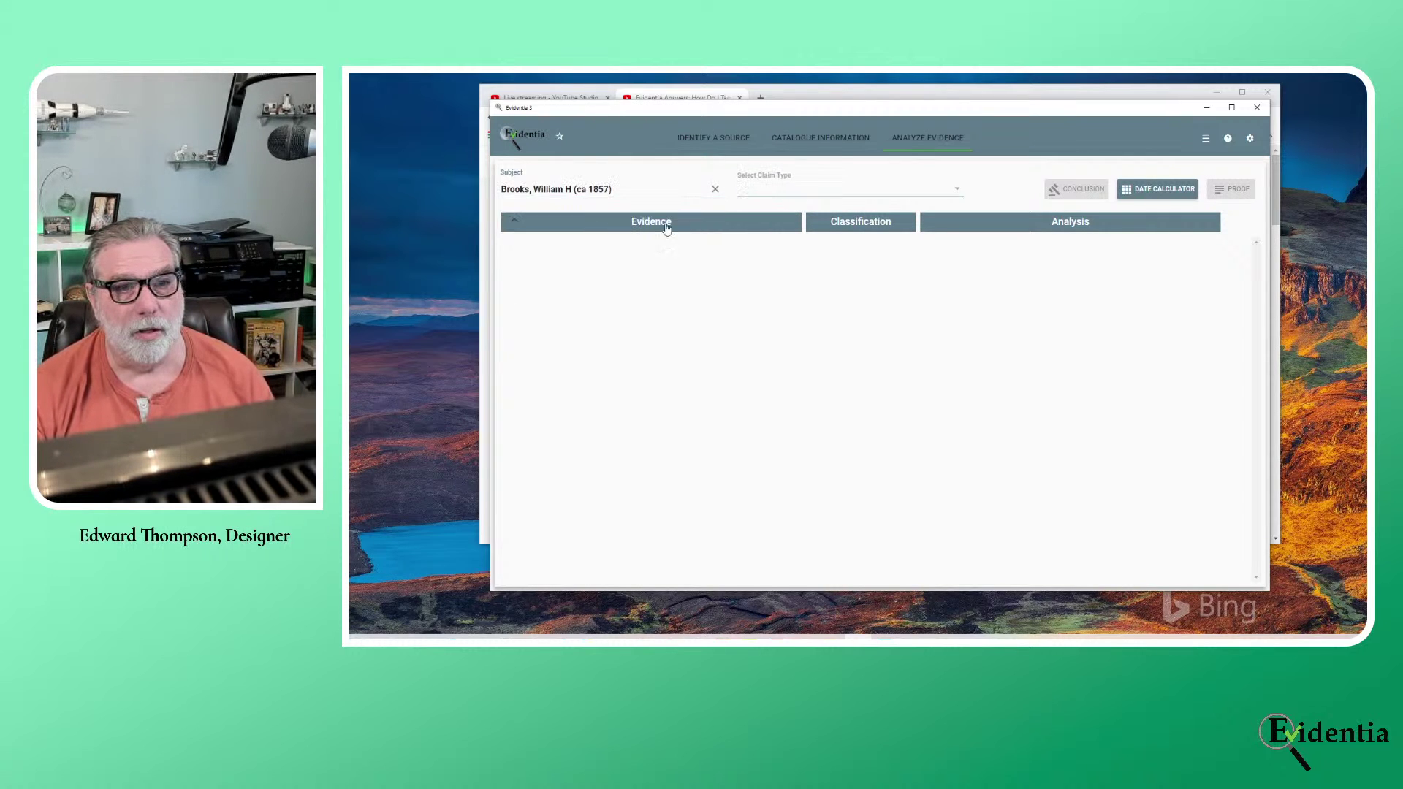
left_click(767, 192)
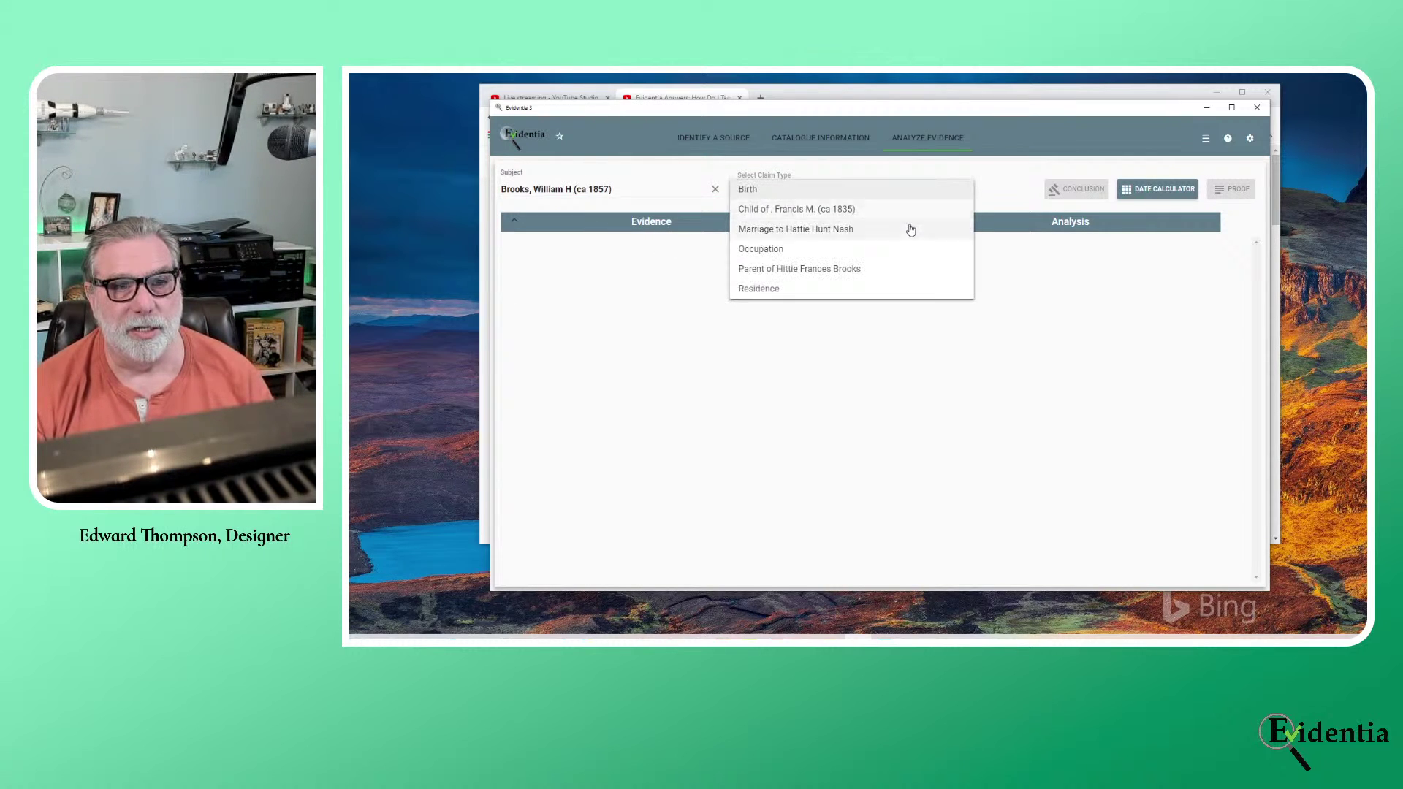
left_click(835, 270)
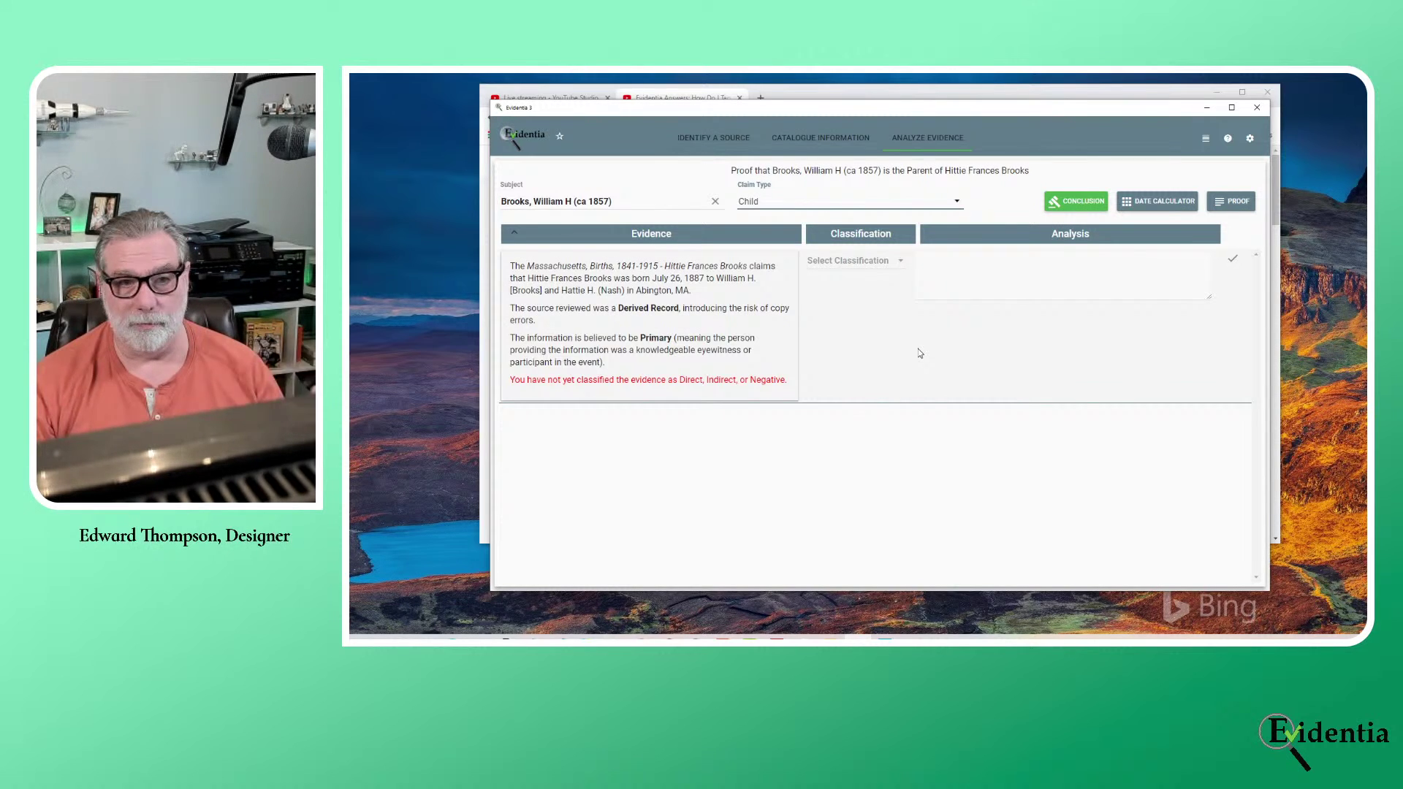
left_click(1062, 95)
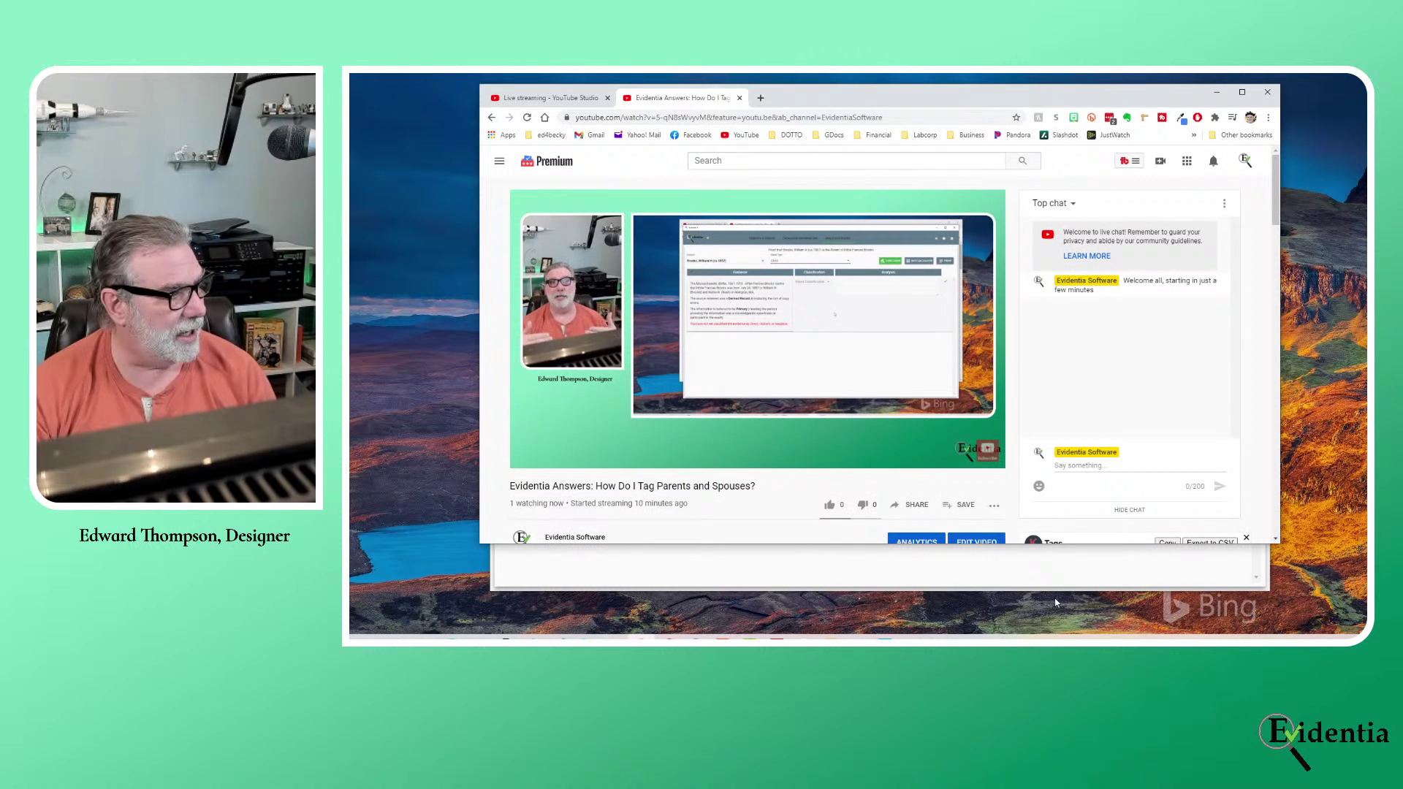
Bring the Evidentia analysis window back in front of the YouTube stream
left_click(1089, 567)
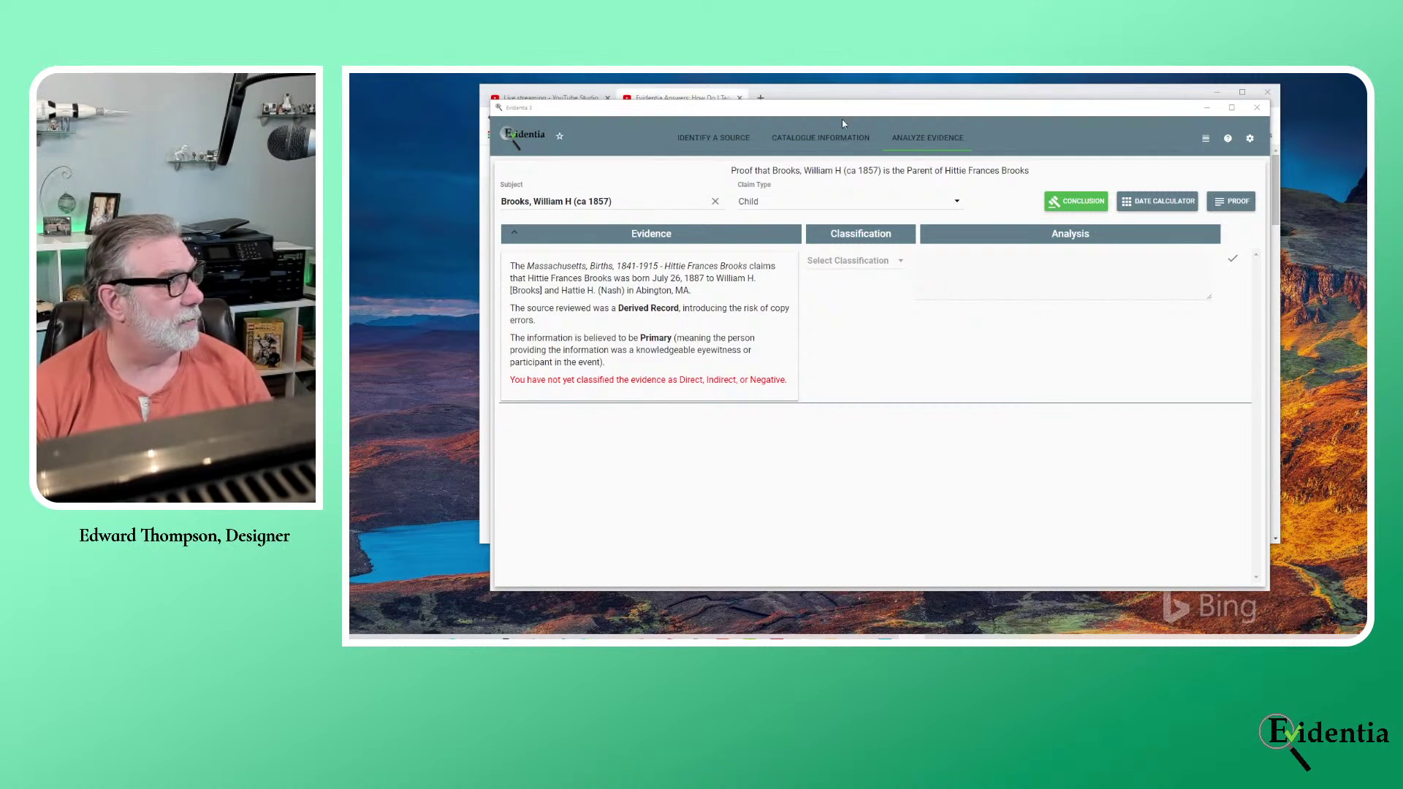
Filter the sources by 1910 and select the 1910 US Census - Abington, MA source
left_click(821, 138)
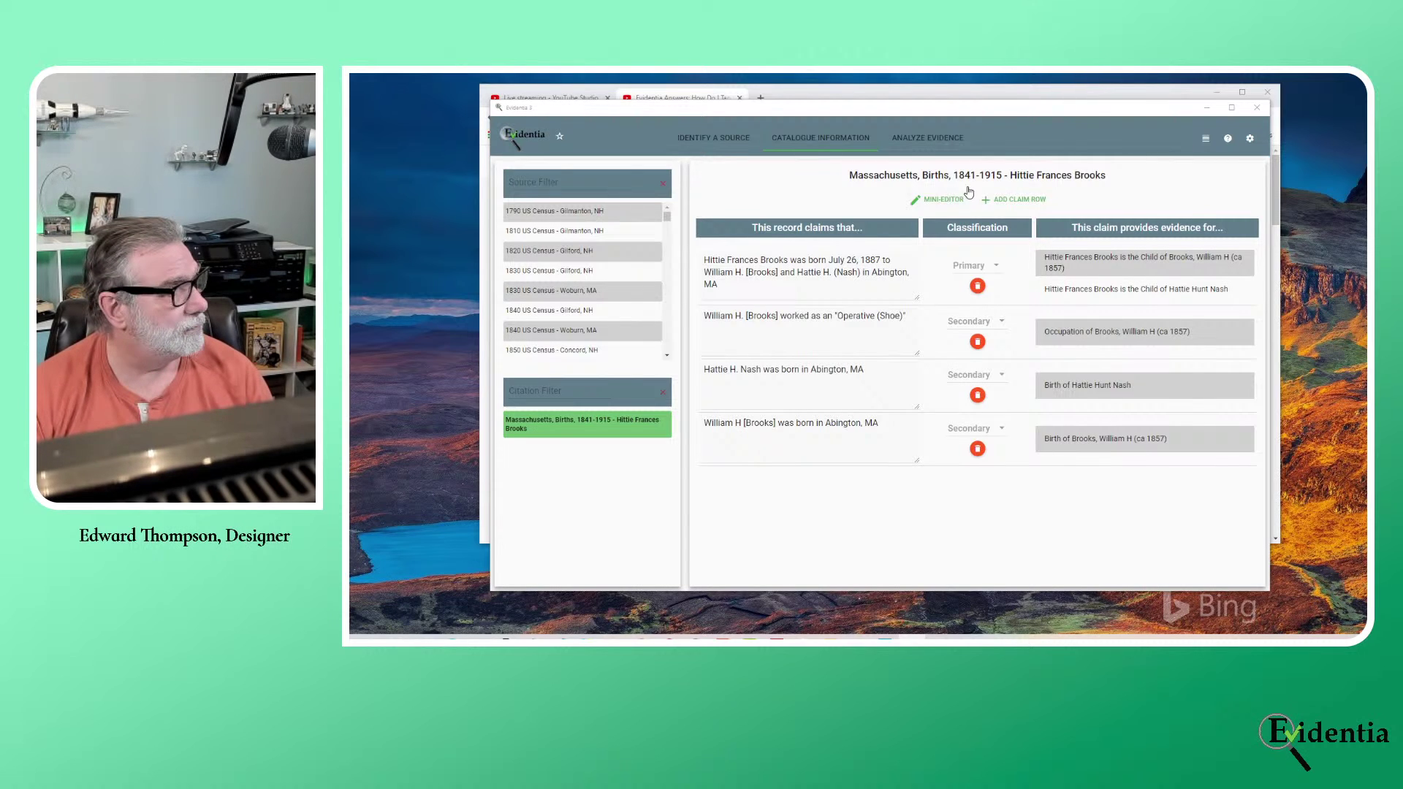
left_click(566, 182)
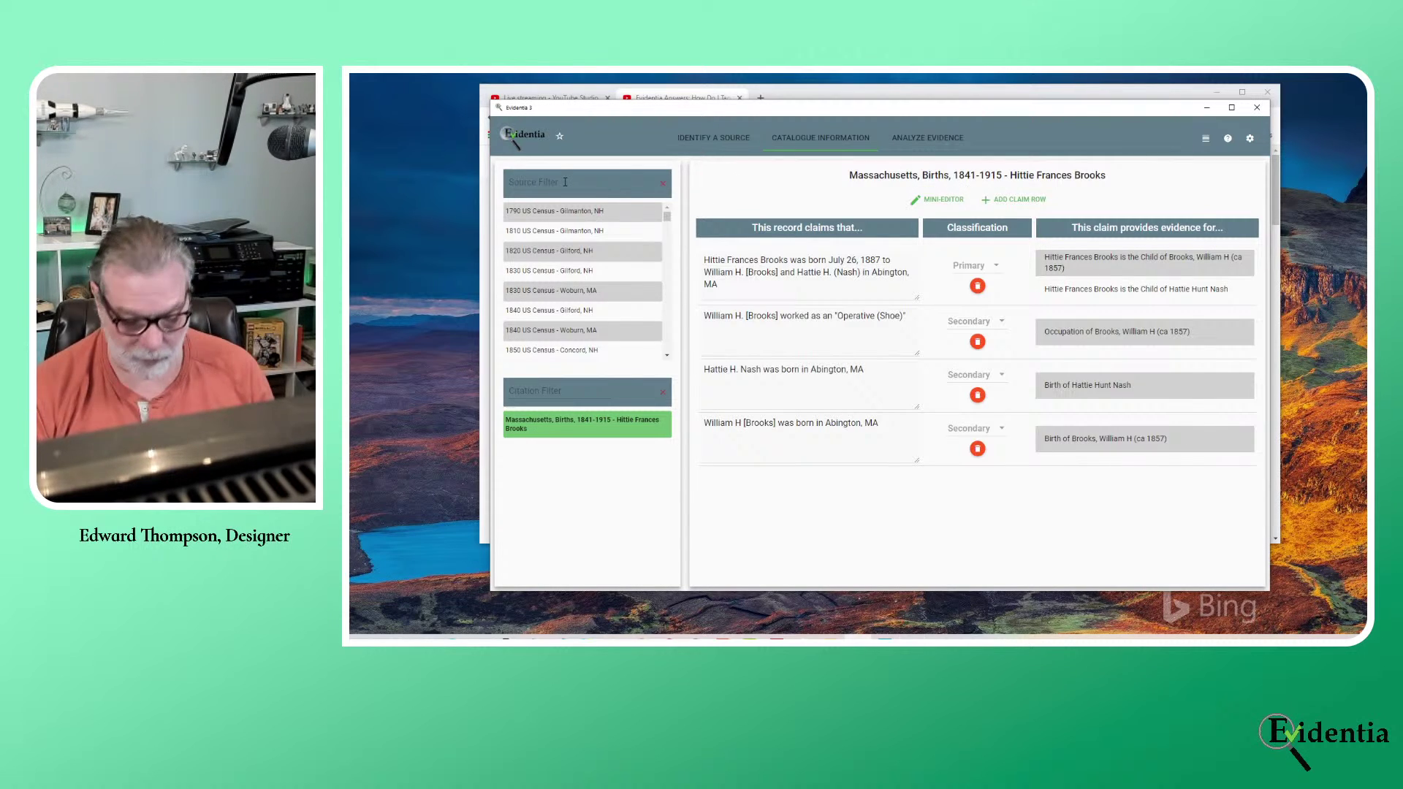
type("1910")
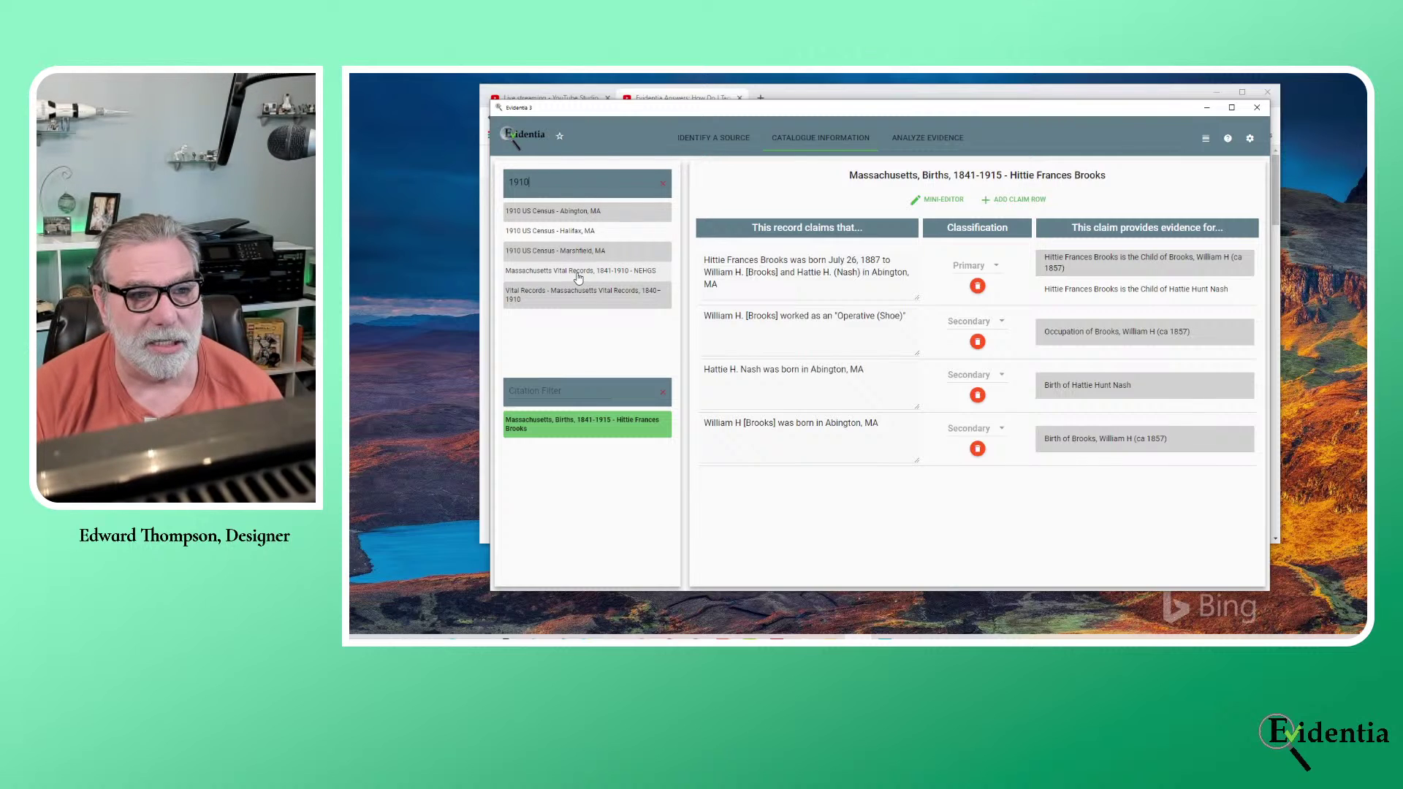
mouse_move(596, 295)
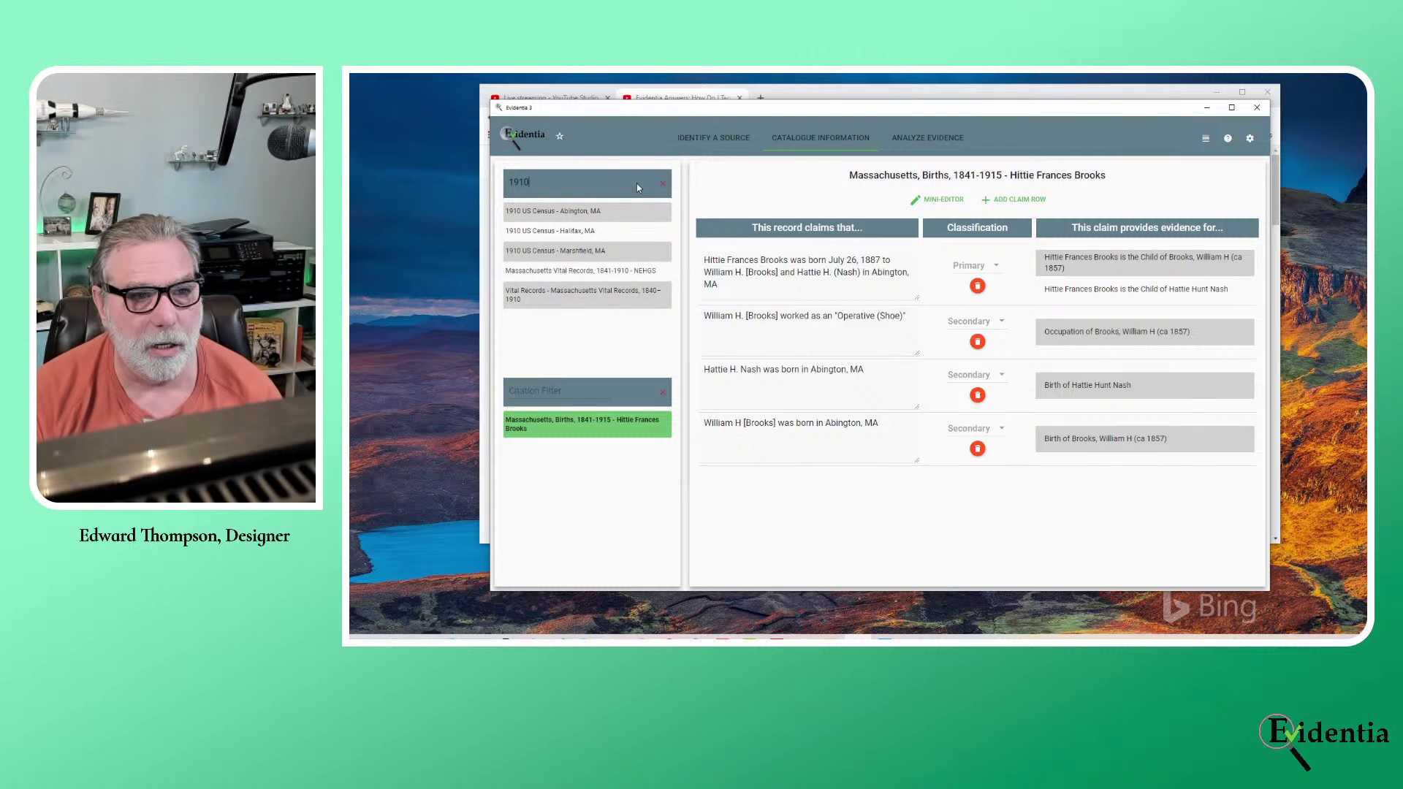
left_click(608, 213)
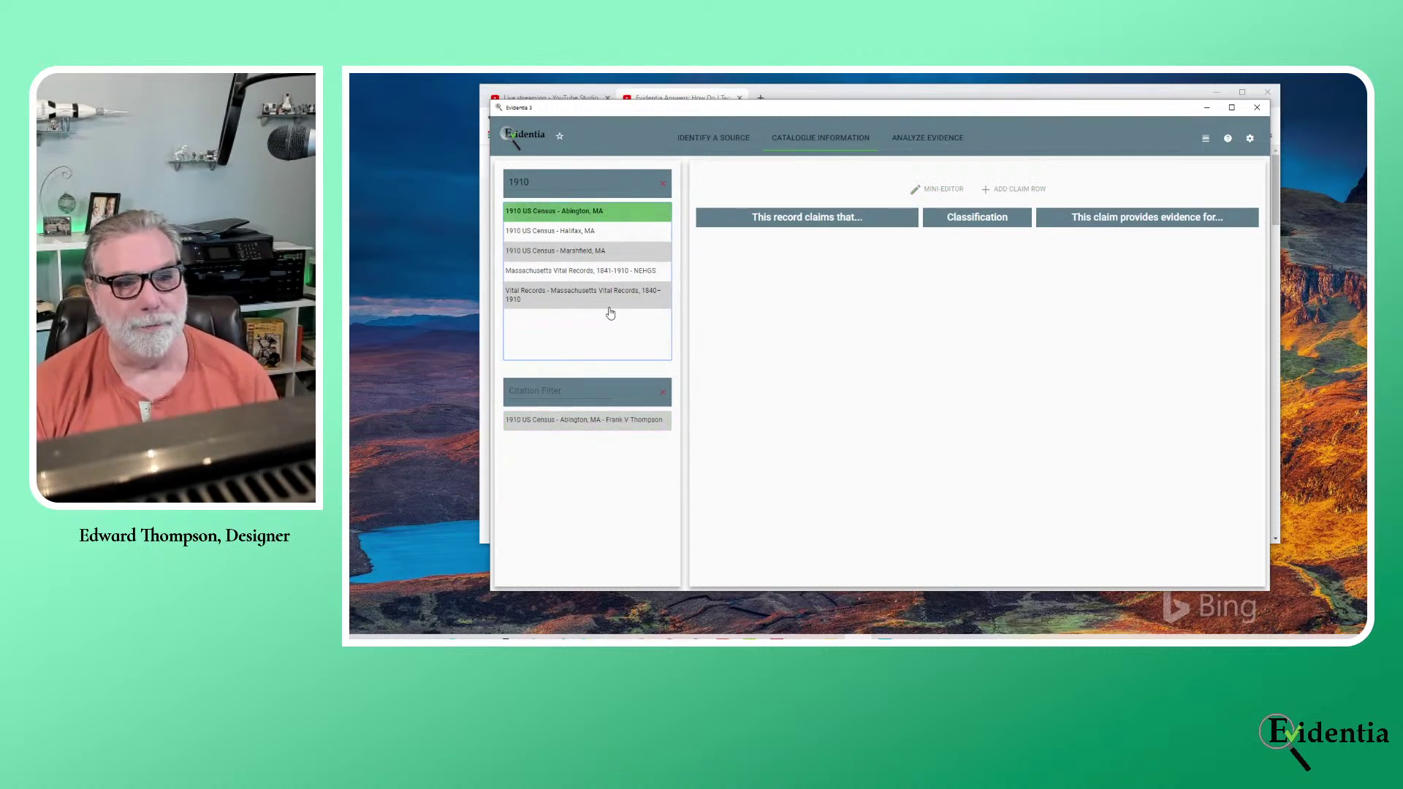
Load the Abington 1910 census citation's claims table and scroll through its rows
left_click(554, 422)
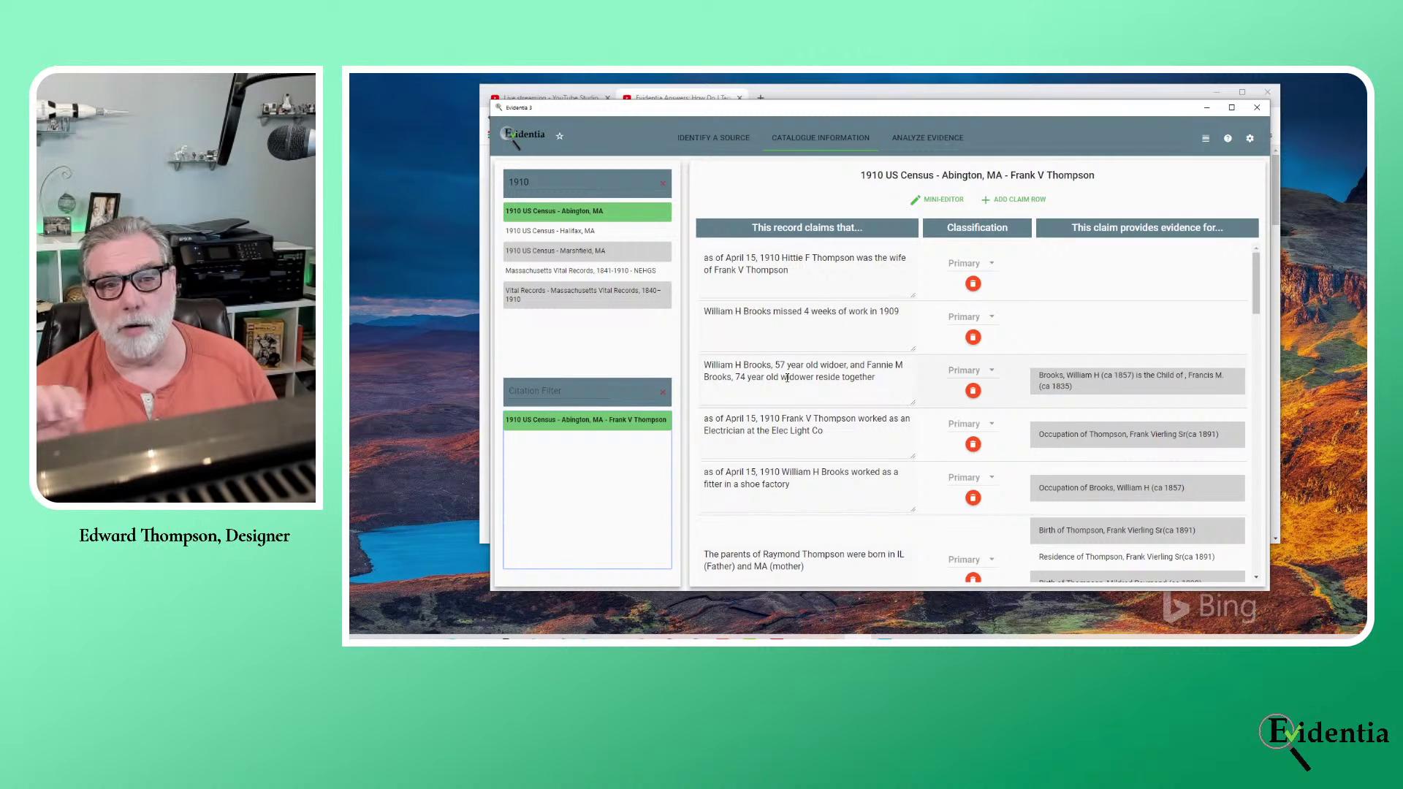
scroll(787, 377, "down", 2)
scroll(1056, 296, "up", 2)
Open Tag Claim for the wife's claim and search claim types for 'spous'
left_click(1142, 293)
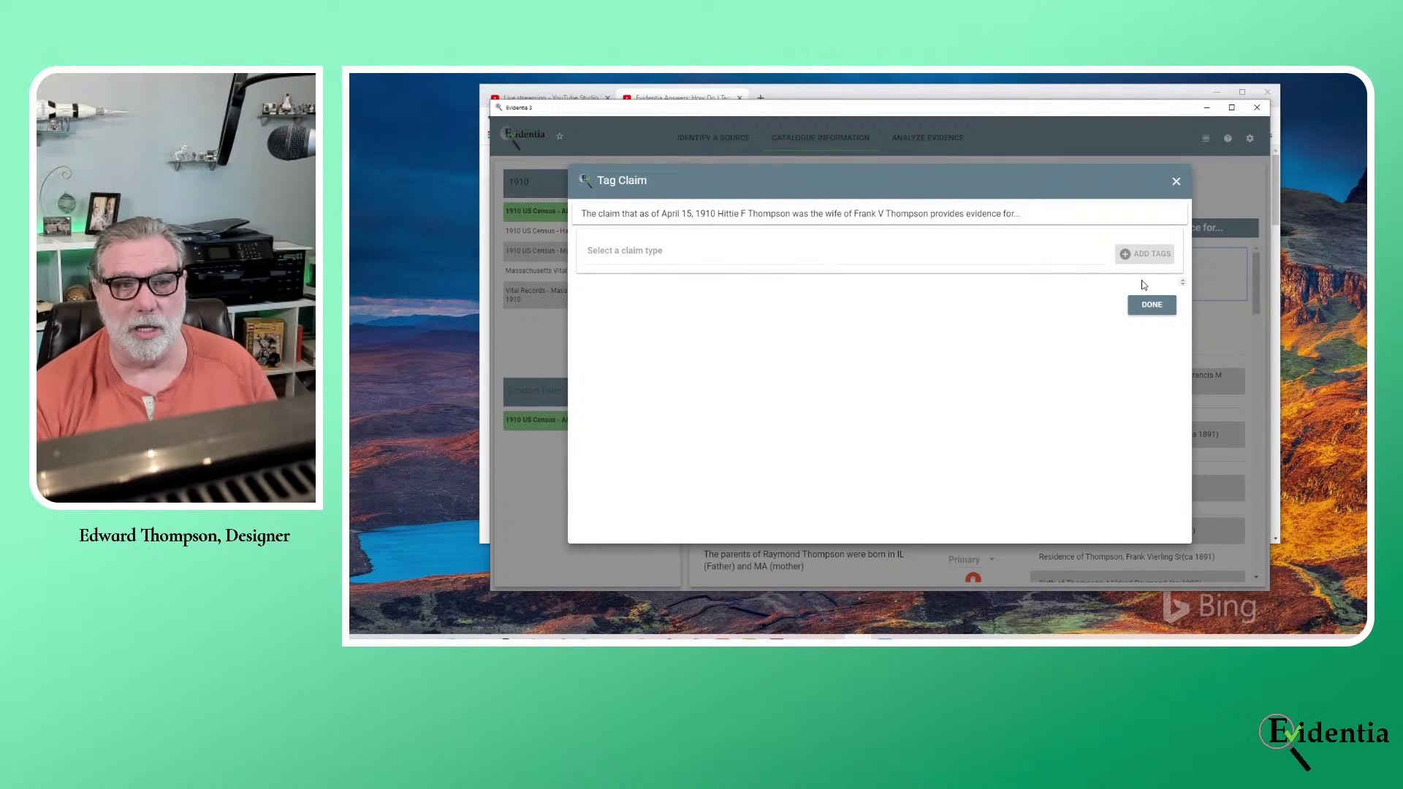
left_click(723, 257)
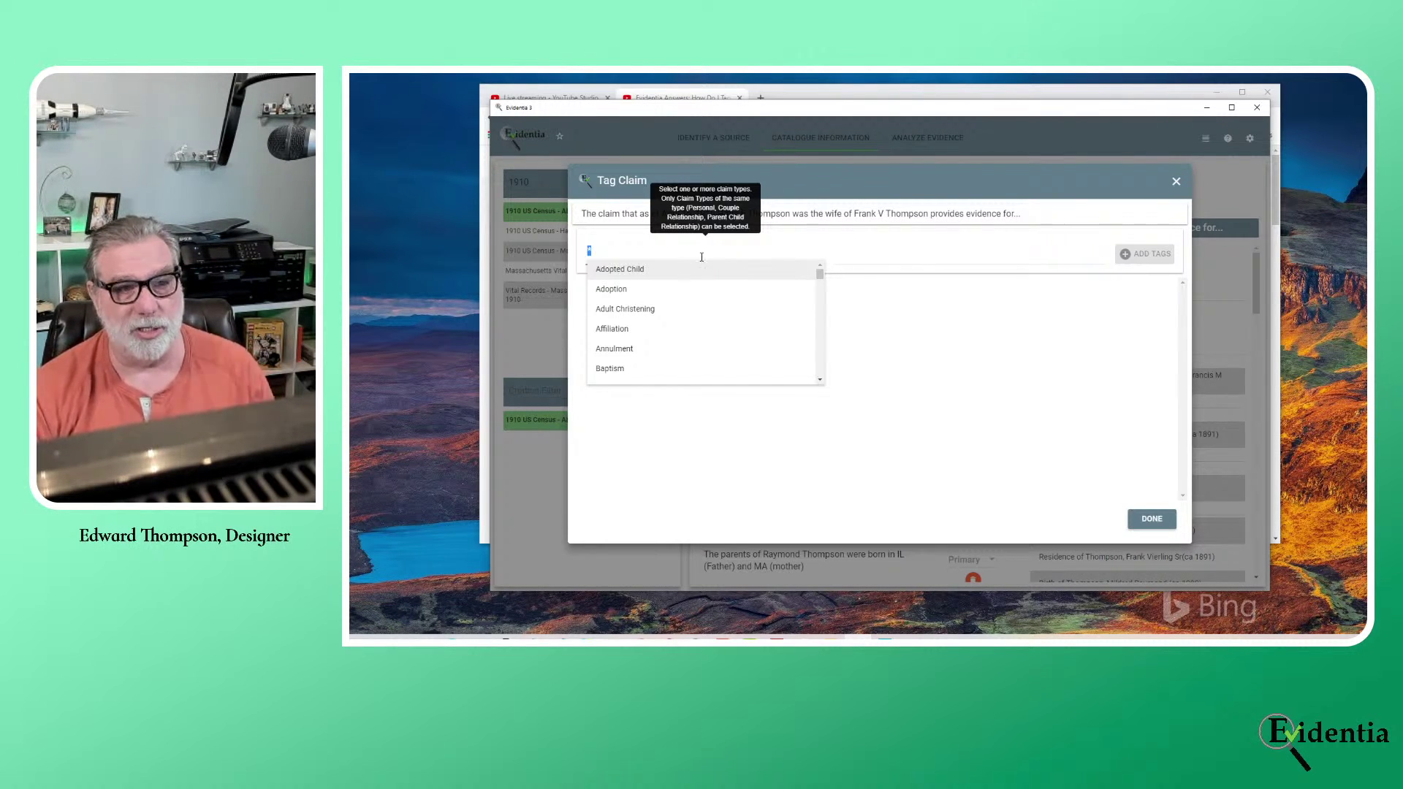
type("spouse")
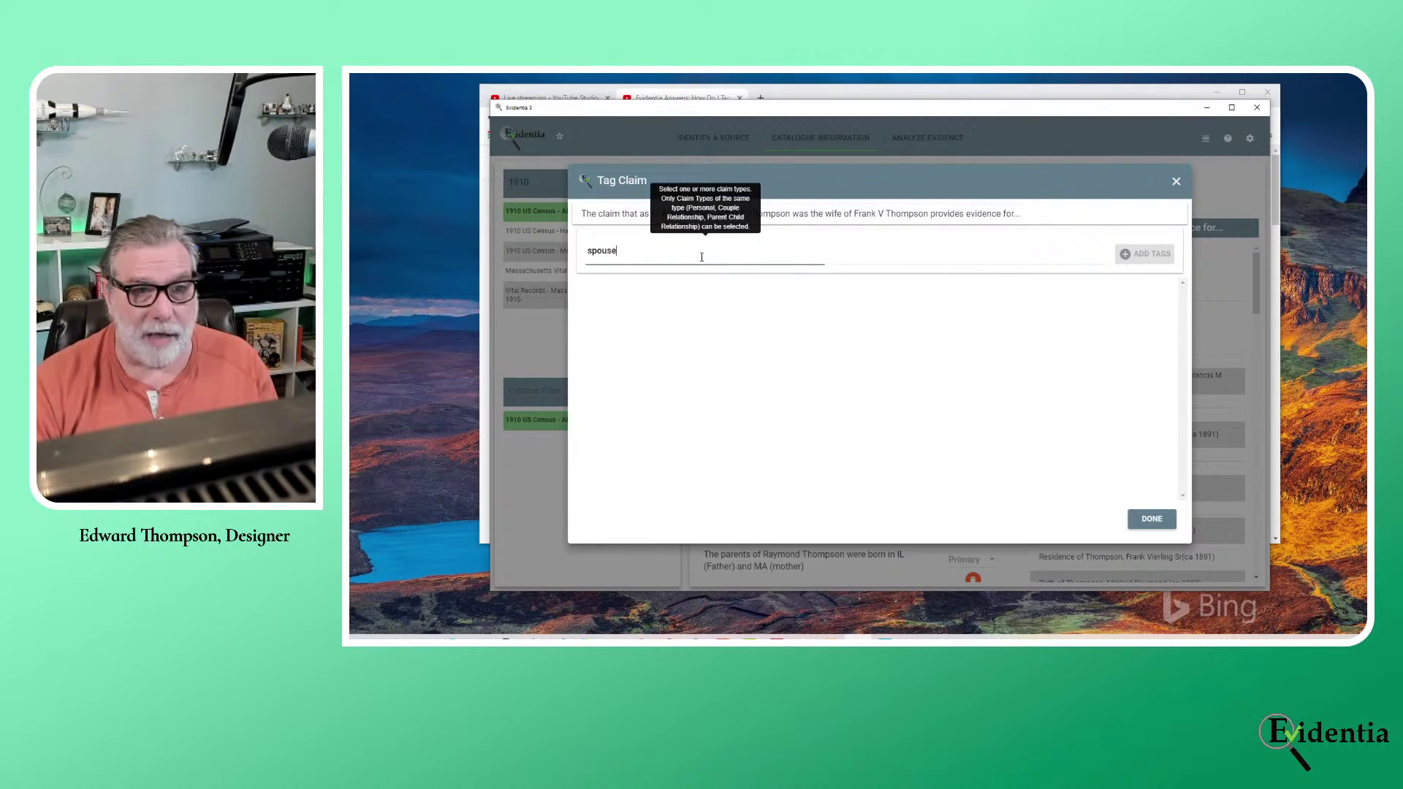
key("BackSpace")
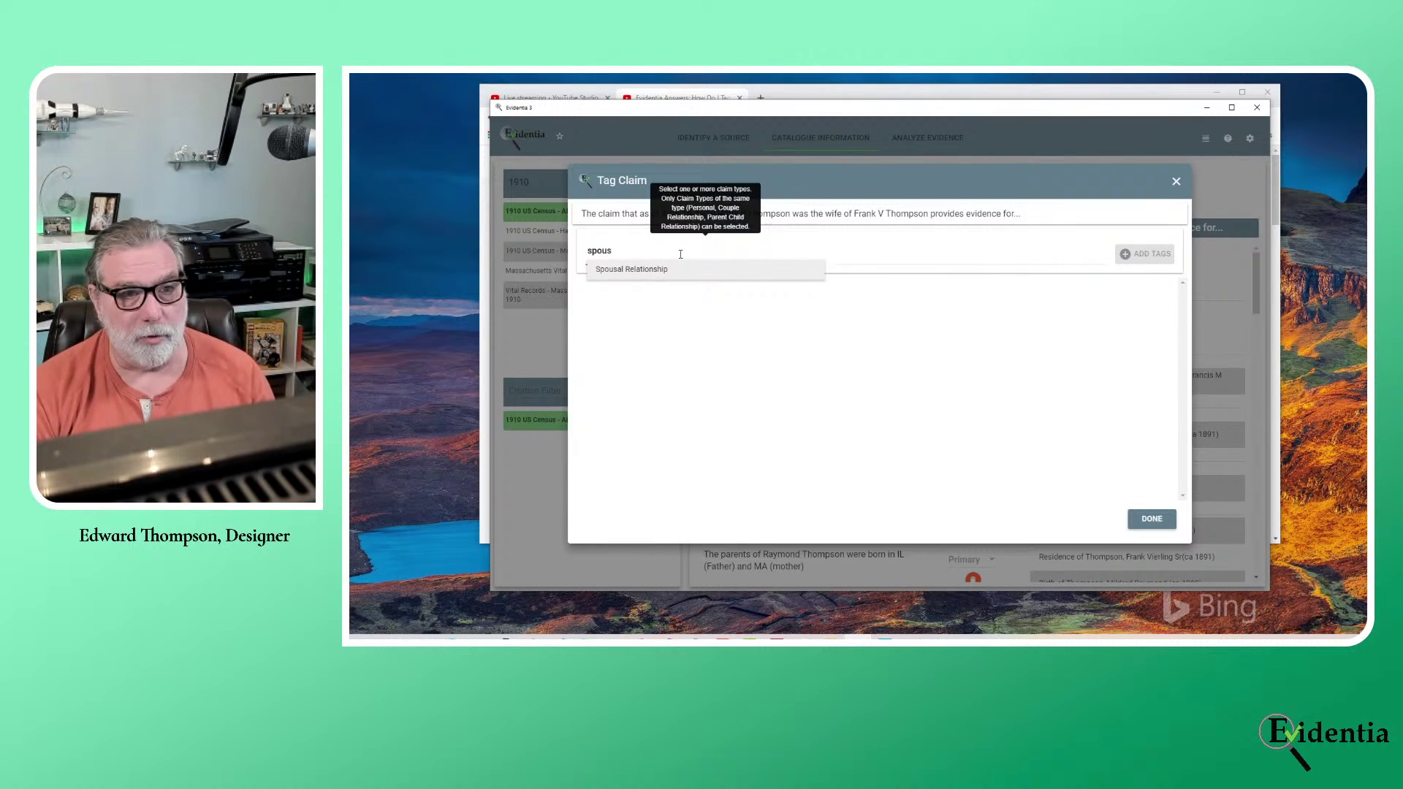
Add a Spousal Relationship tag with the husband as first spouse and the wife as second
left_click(671, 272)
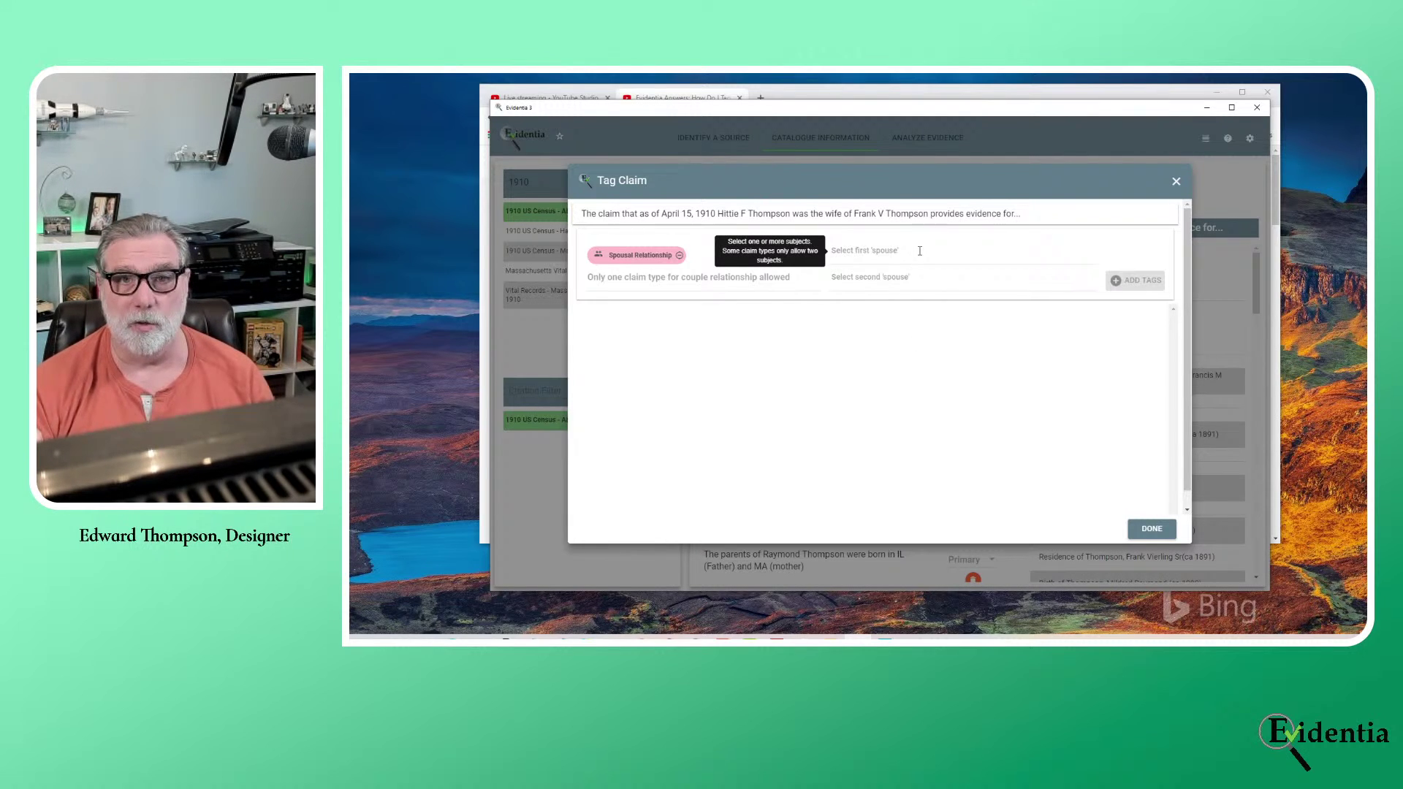
left_click(925, 248)
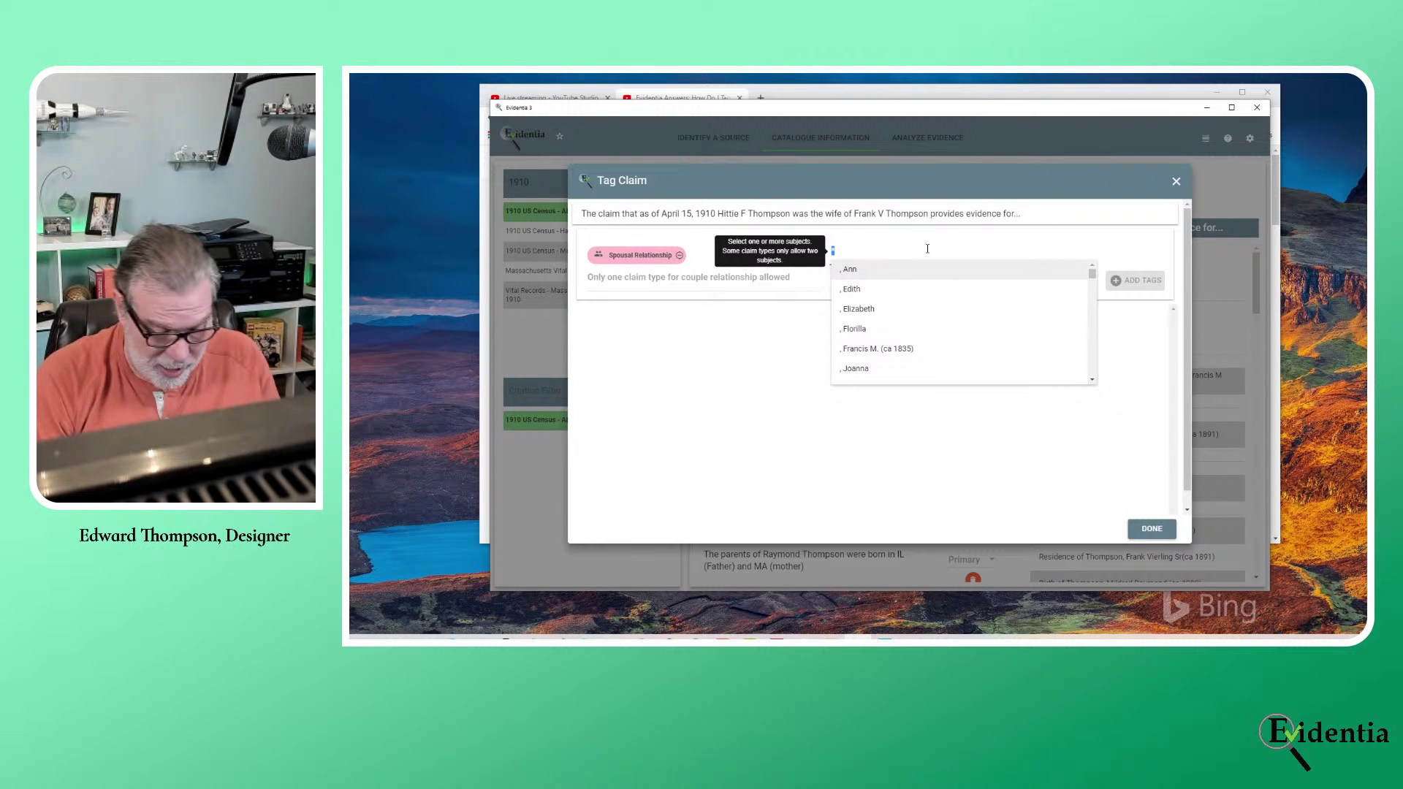
type("frank")
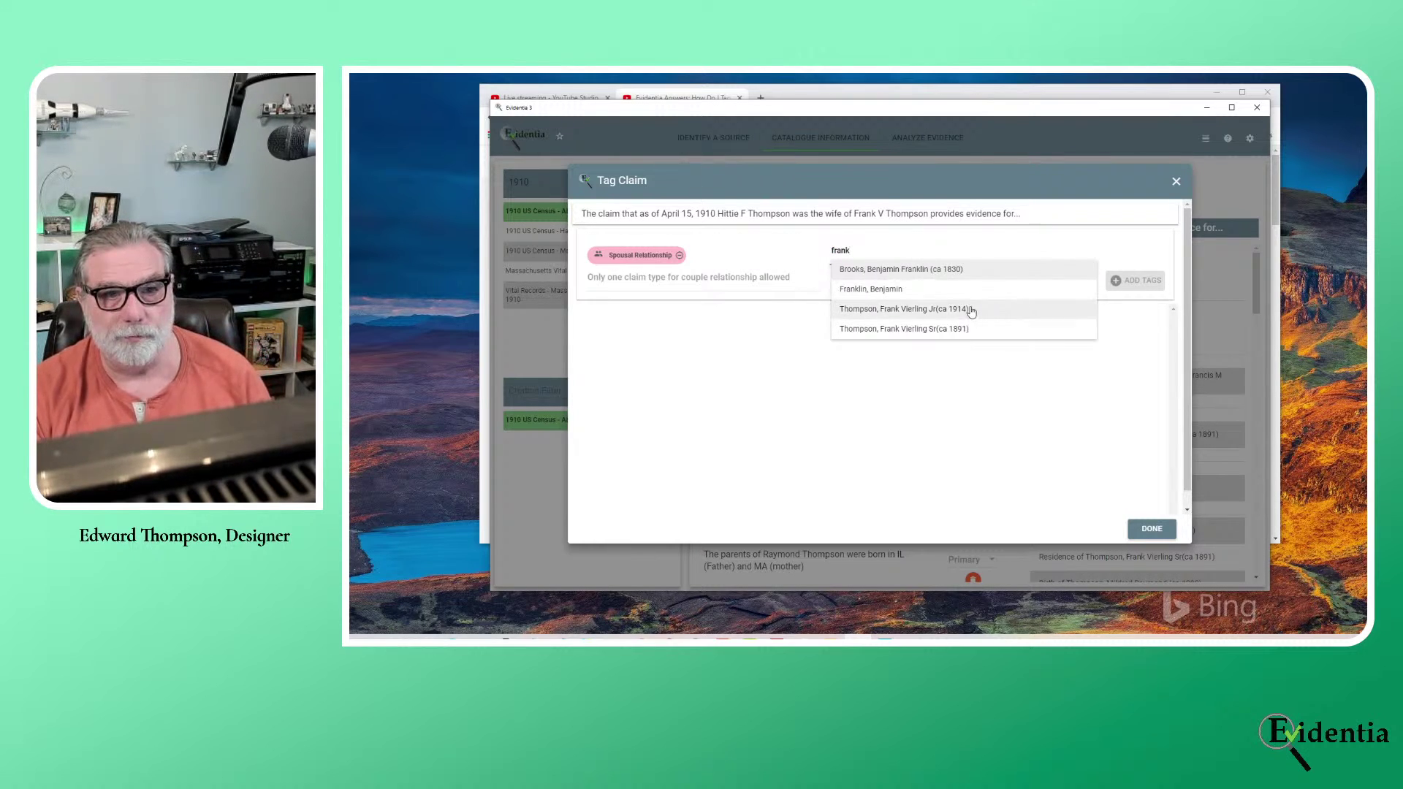
left_click(986, 330)
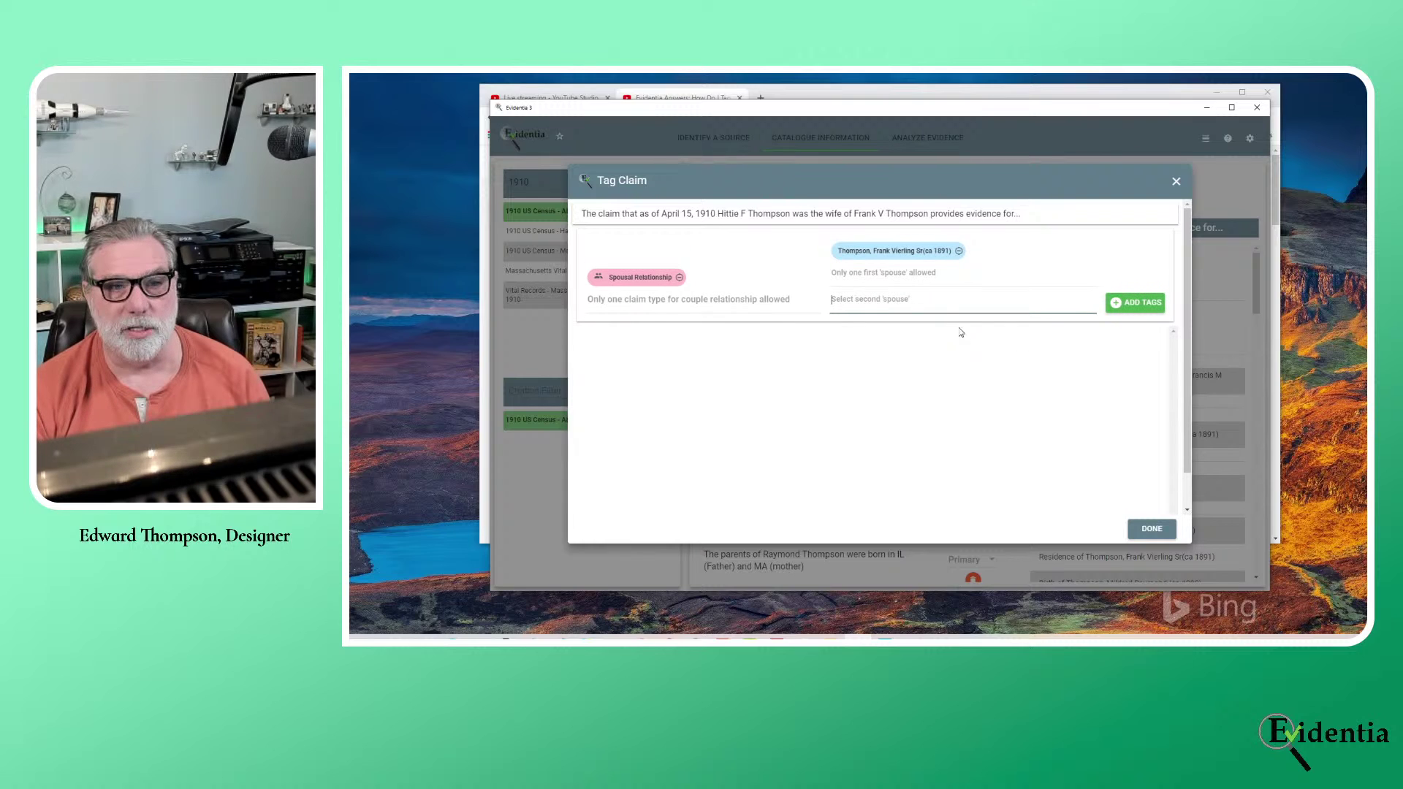
left_click(924, 299)
type("Hitte")
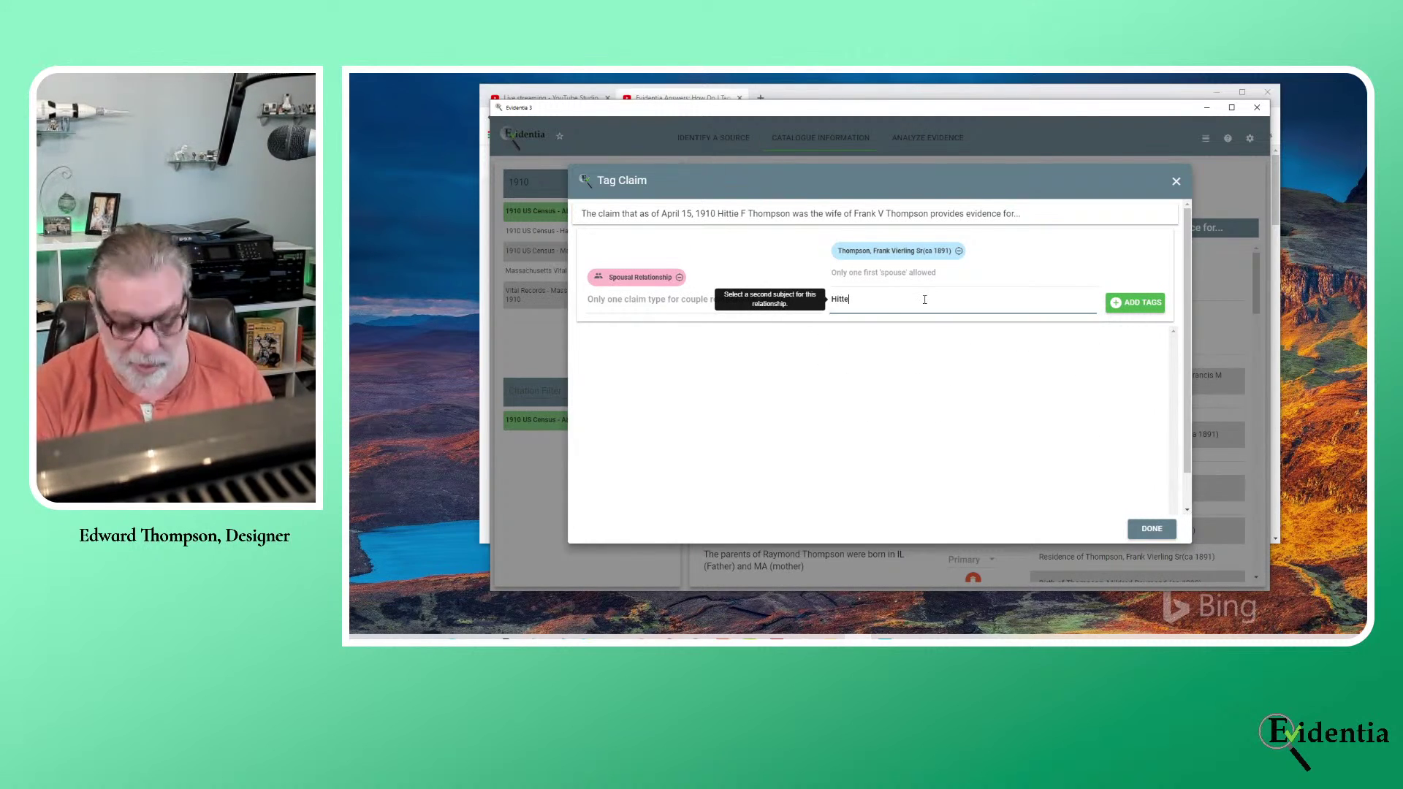
key("BackSpace")
key("BackSpace")
left_click(955, 322)
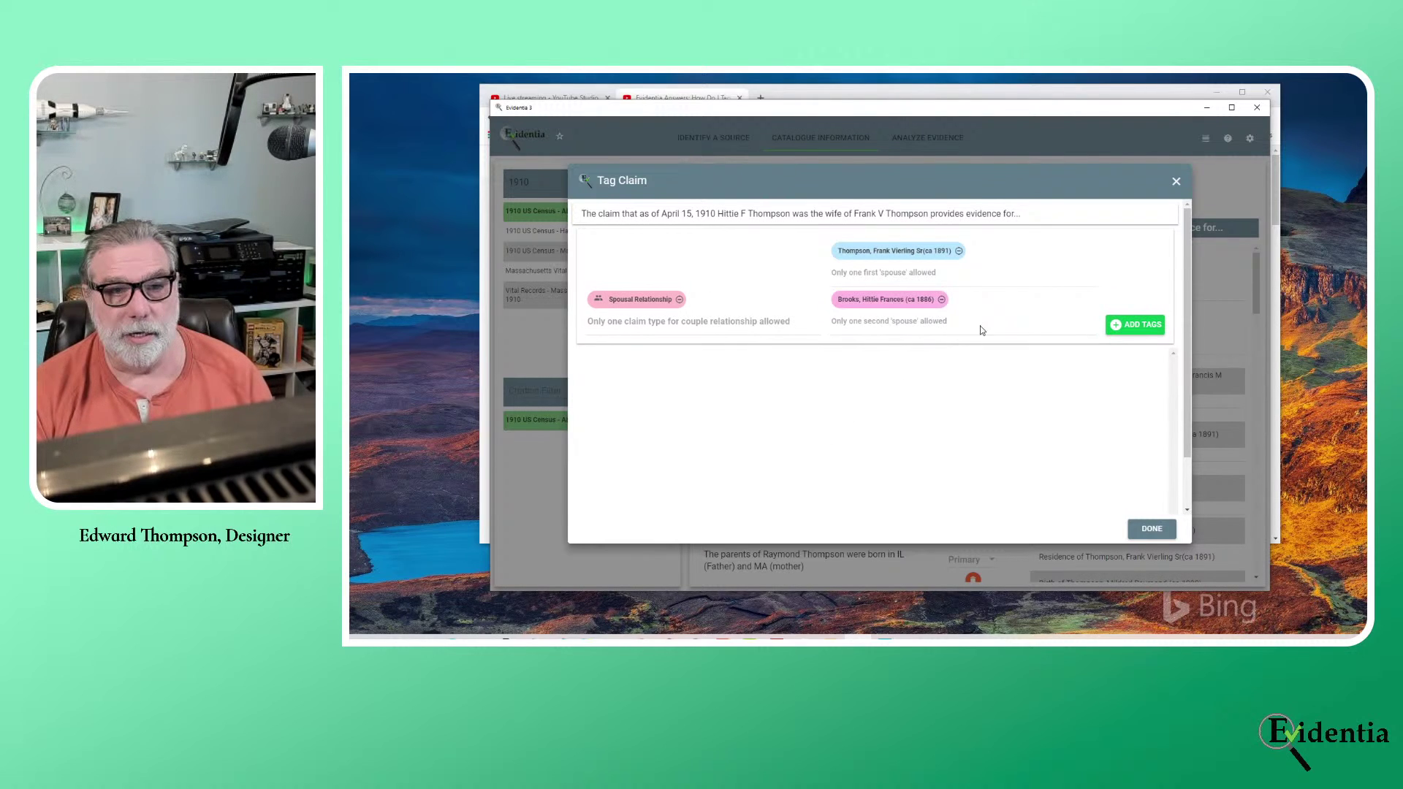
left_click(1134, 326)
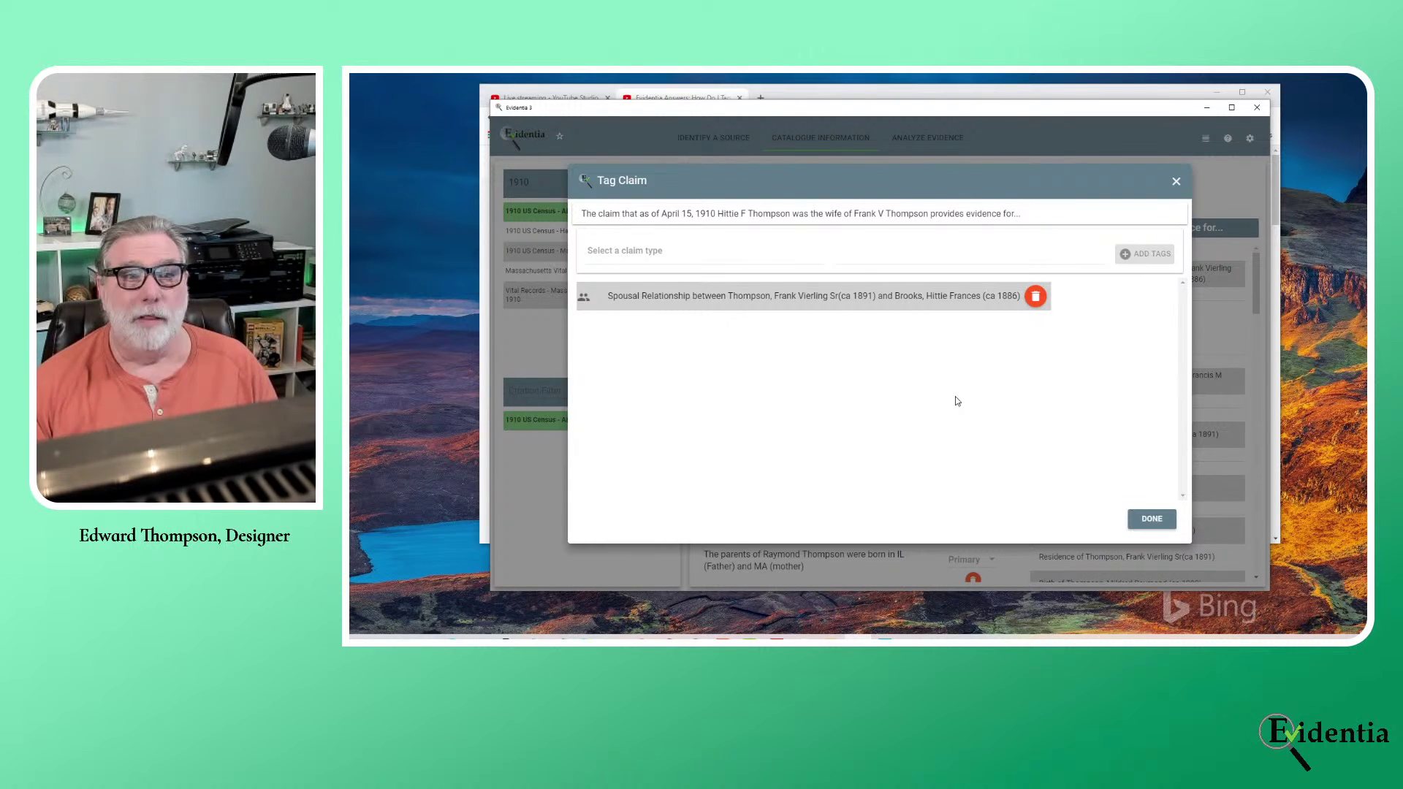
Add a Marriage tag to the same claim, with the husband and wife as spouses
left_click(662, 256)
scroll(668, 303, "down", 4)
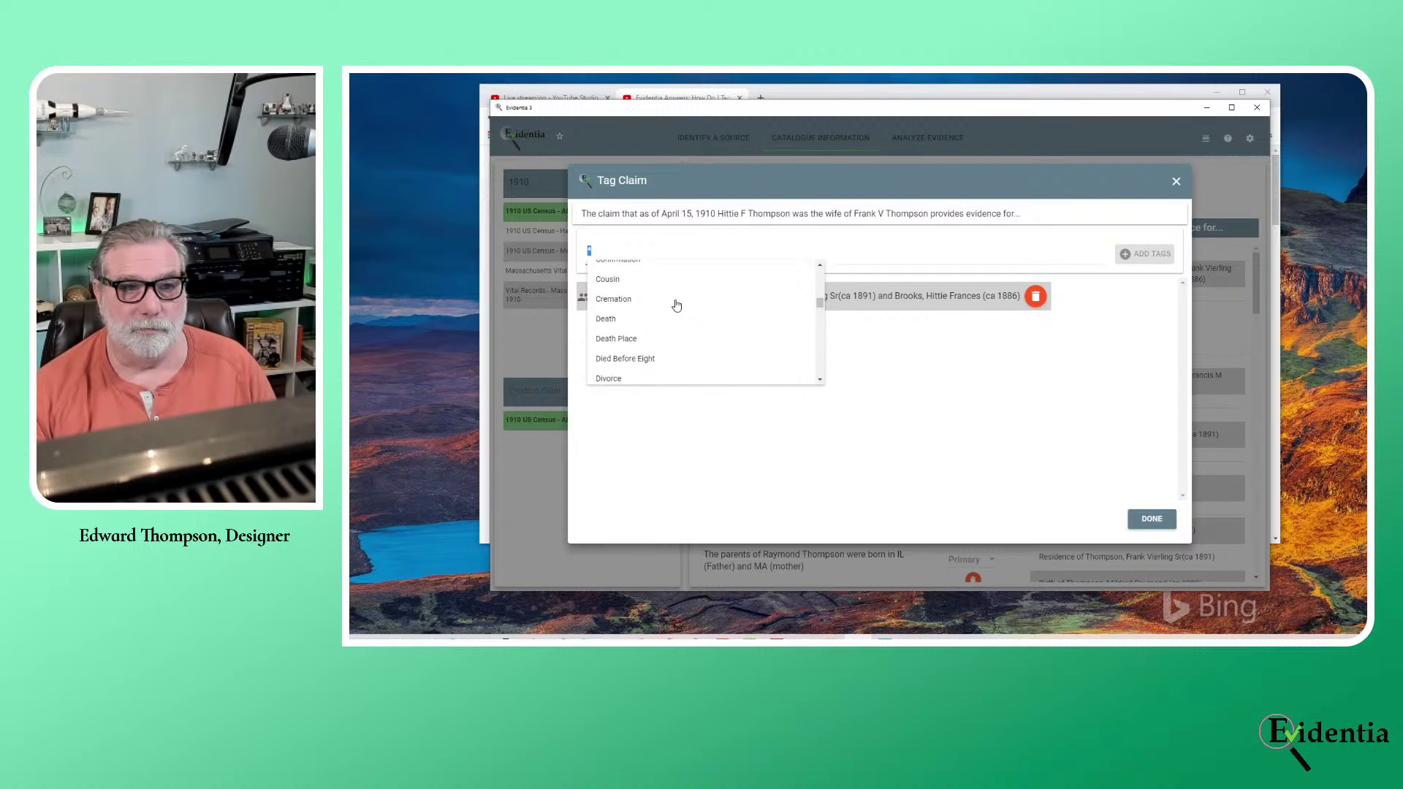
scroll(677, 306, "down", 5)
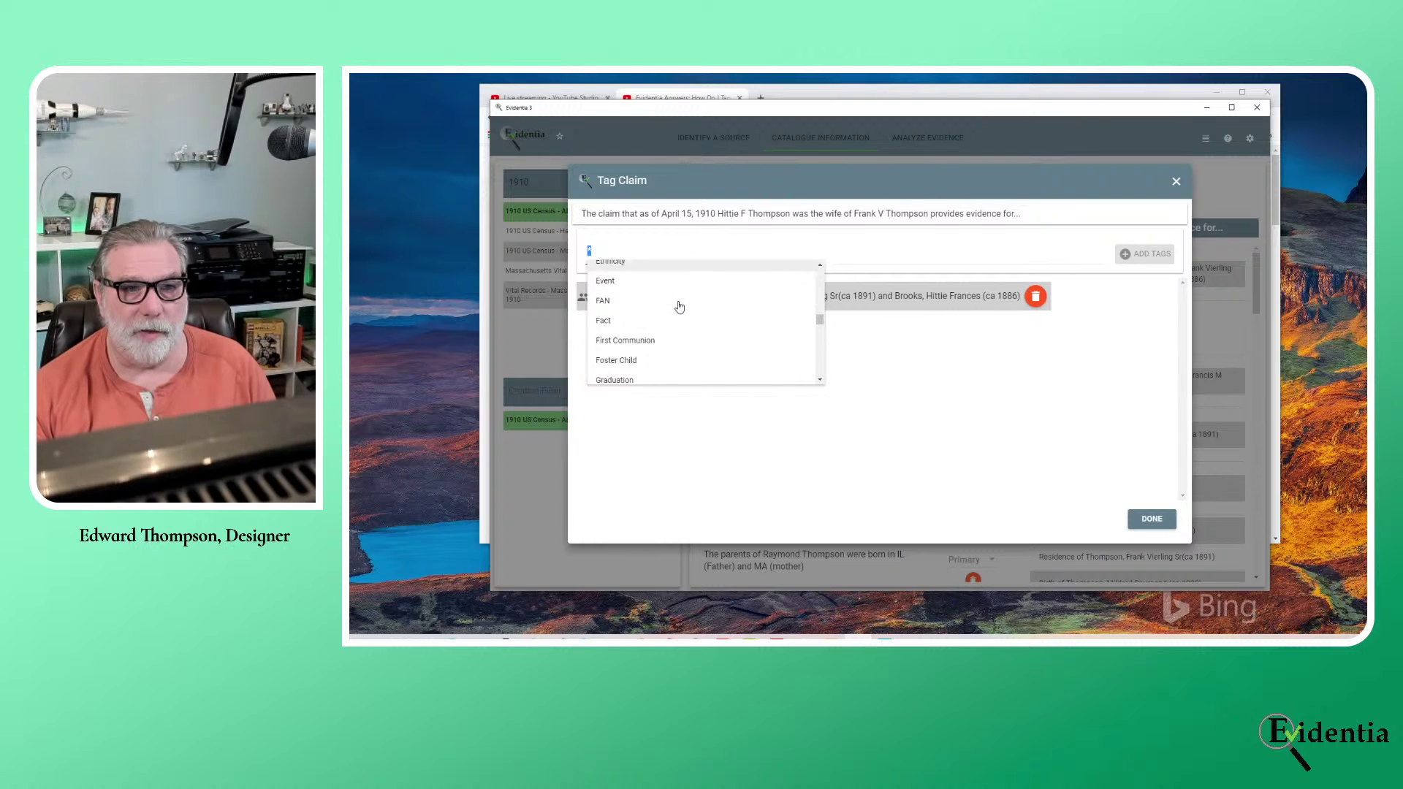
scroll(679, 307, "down", 2)
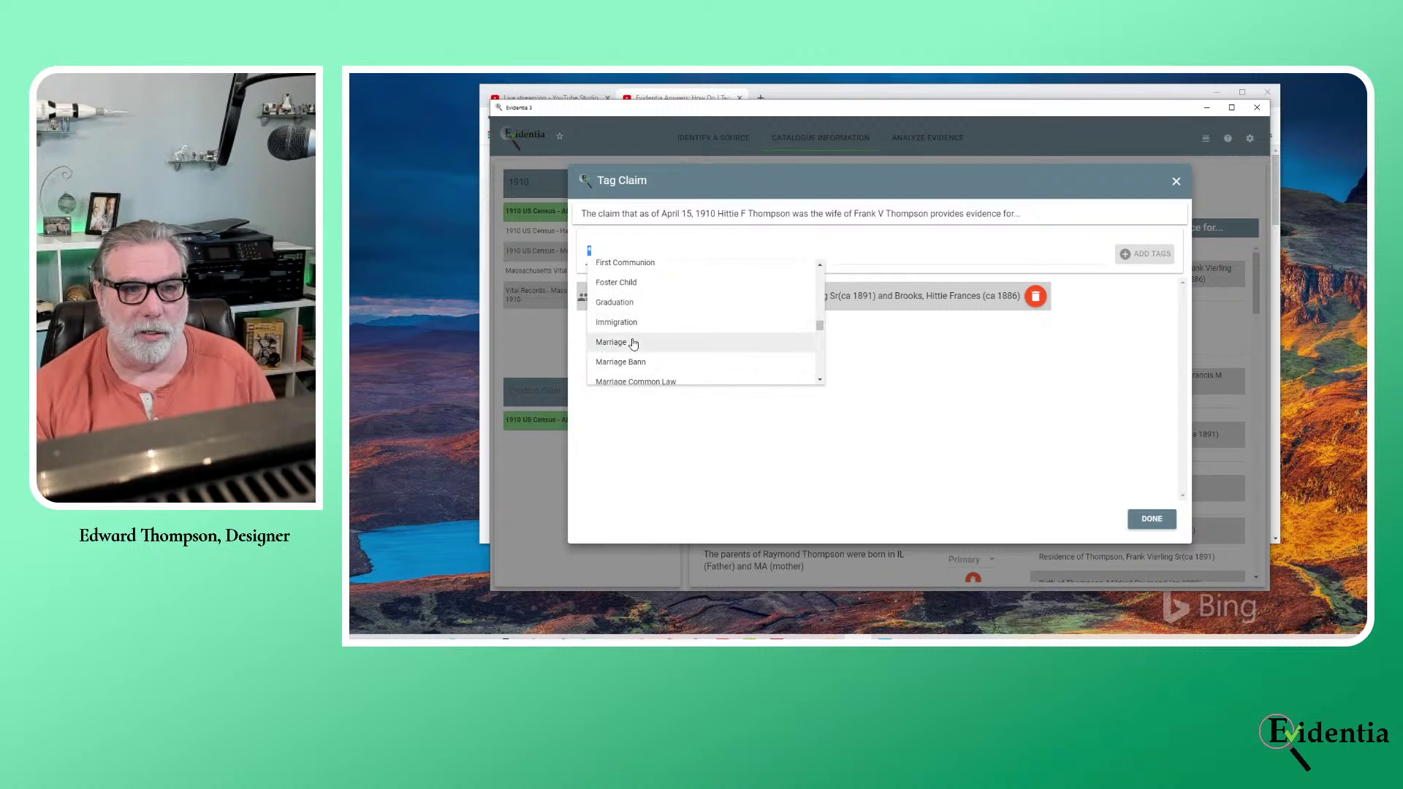
left_click(633, 343)
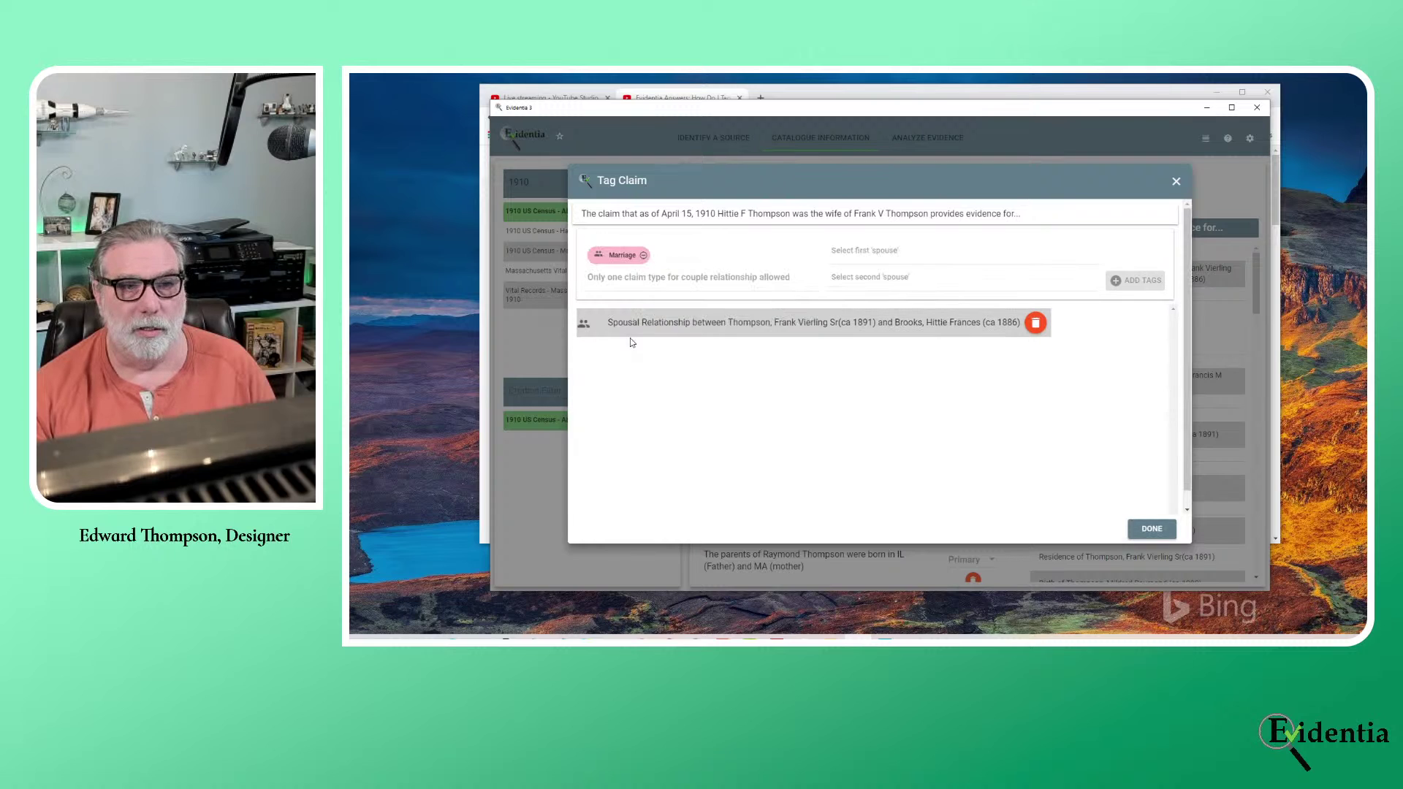
left_click(847, 253)
type("fran")
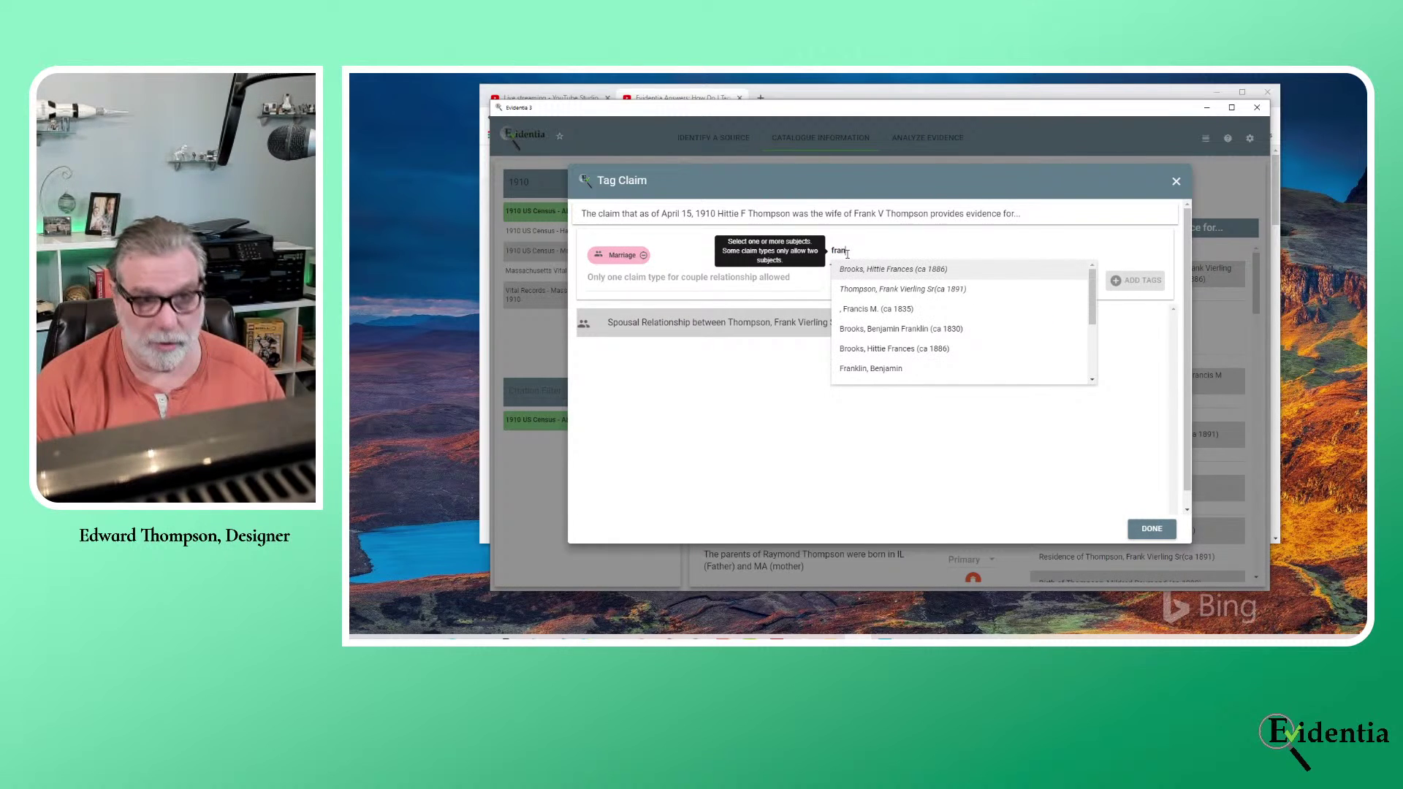
type("k")
left_click(878, 270)
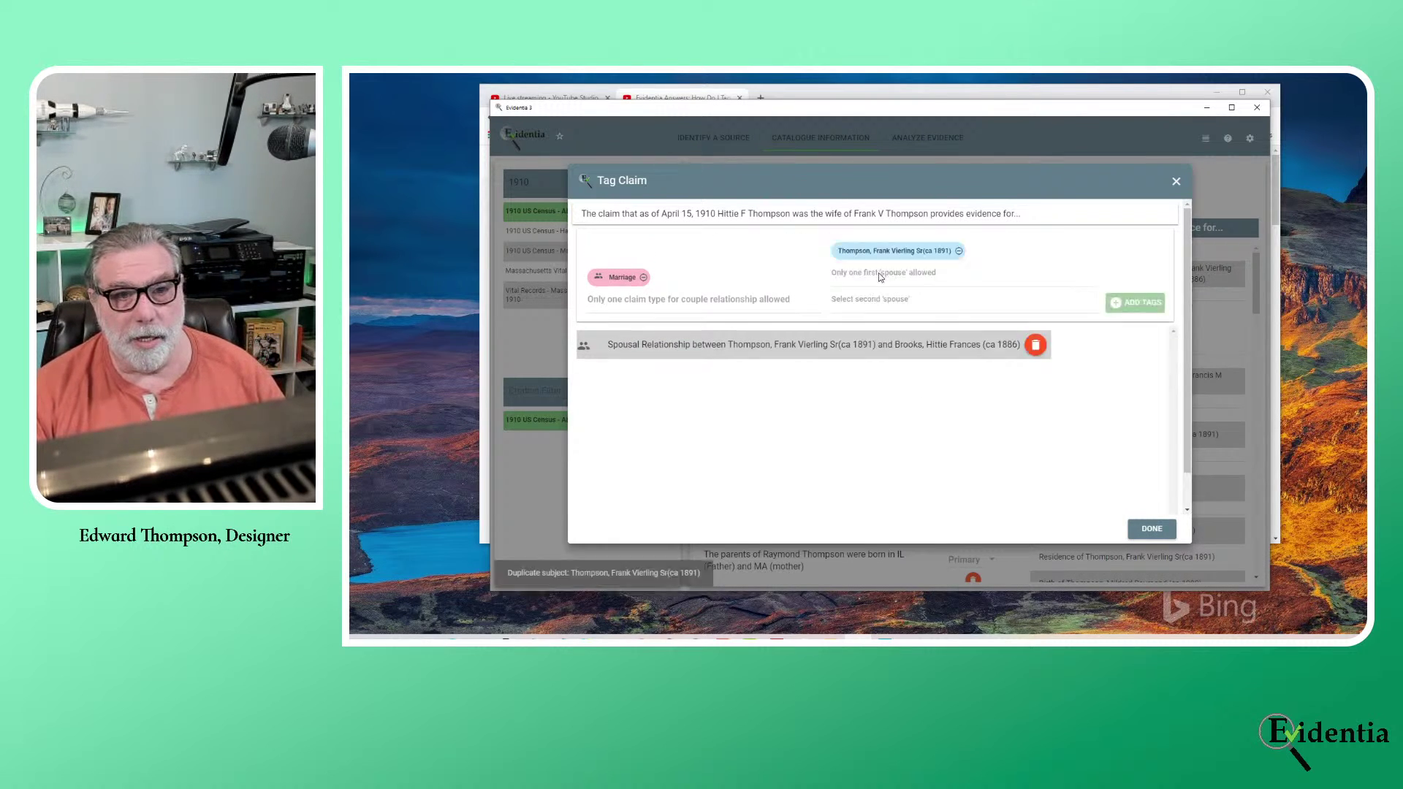
left_click(883, 292)
left_click(890, 303)
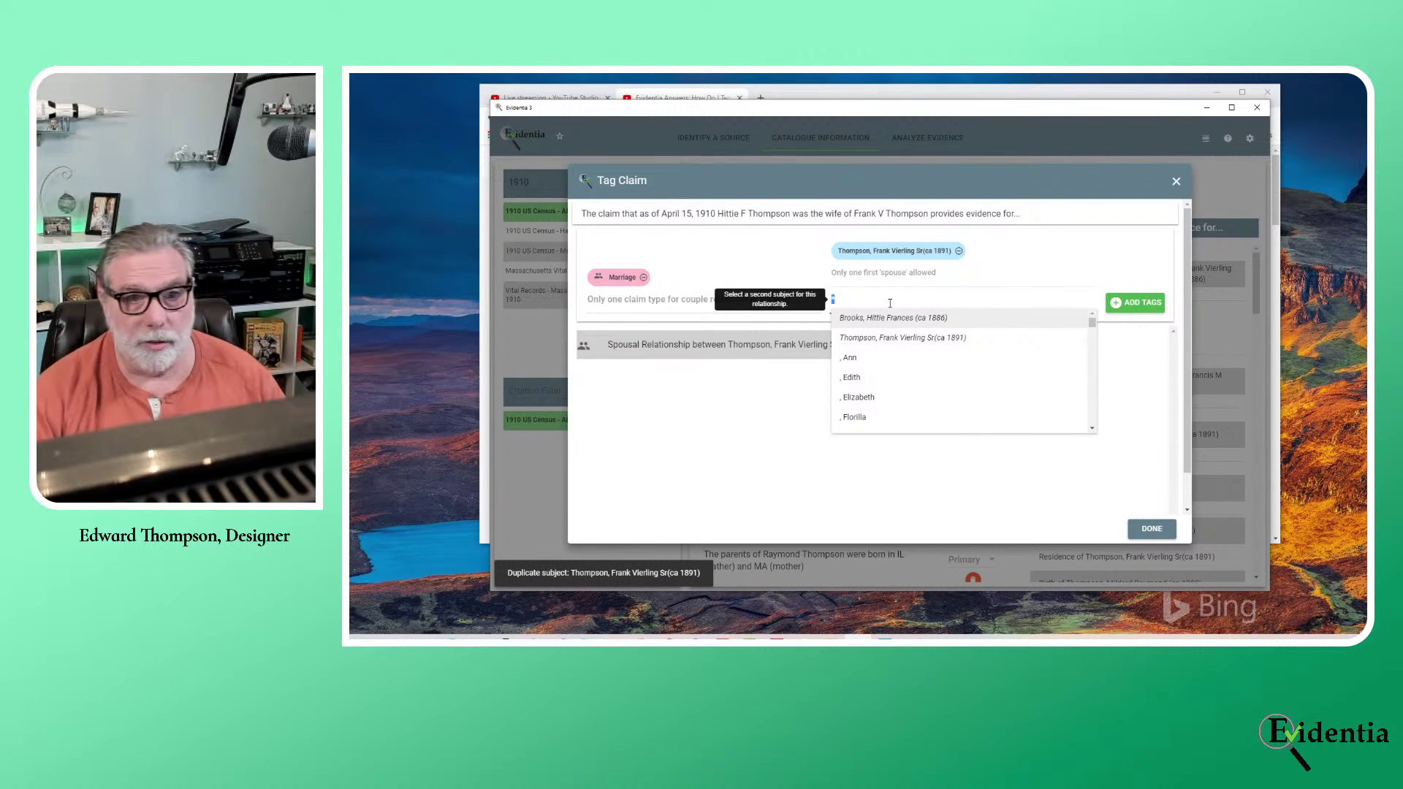
left_click(898, 318)
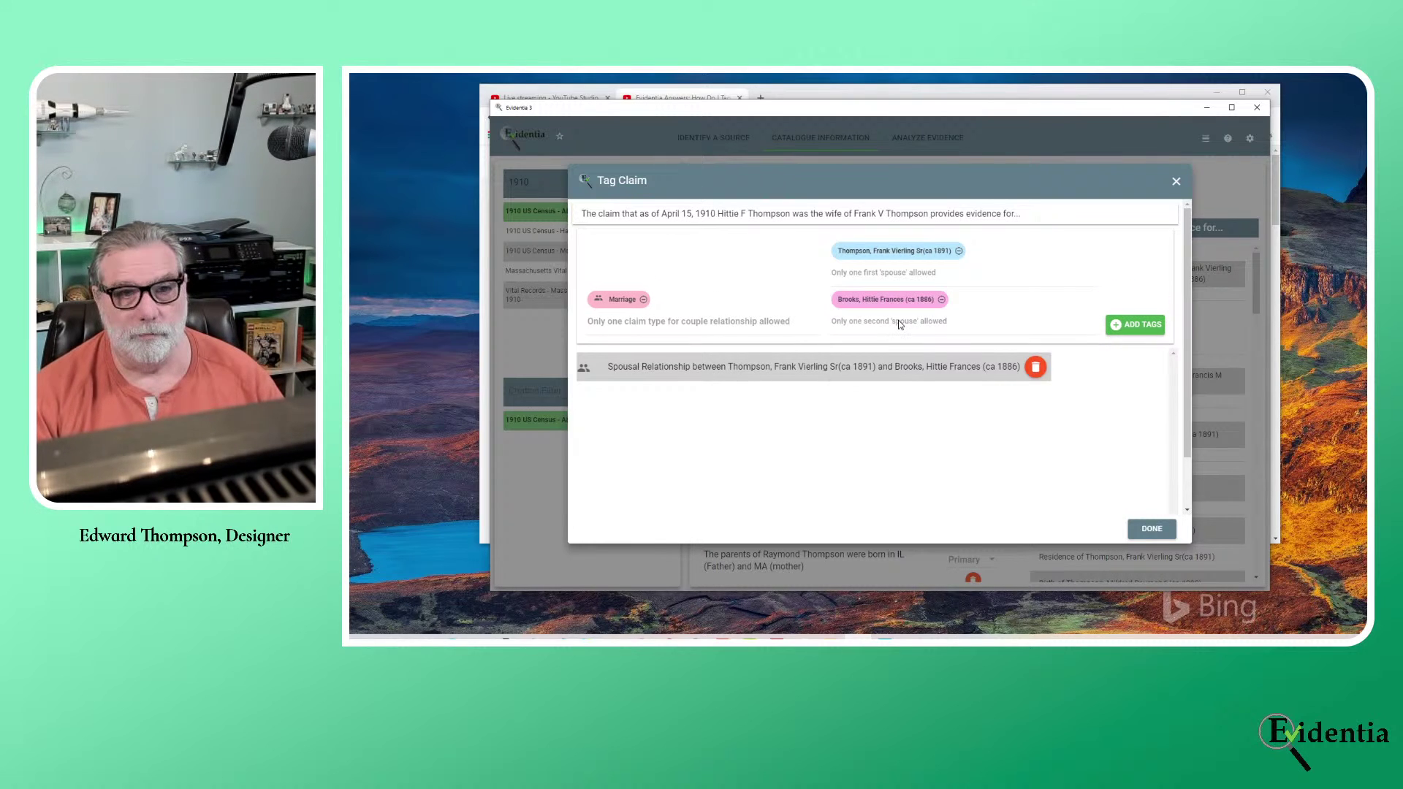
left_click(1134, 324)
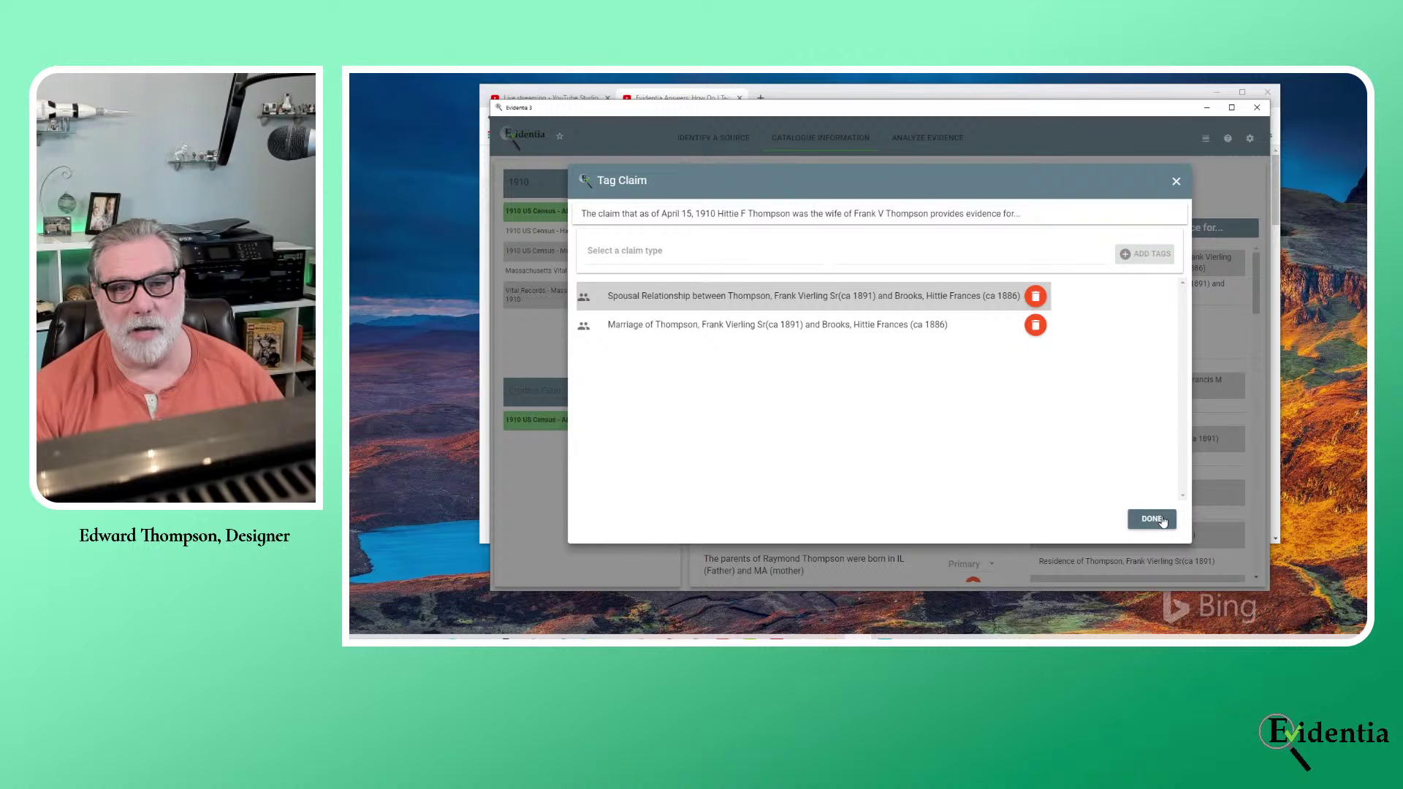
Close the Tag Claim dialog with DONE to return to the claims table
left_click(1151, 519)
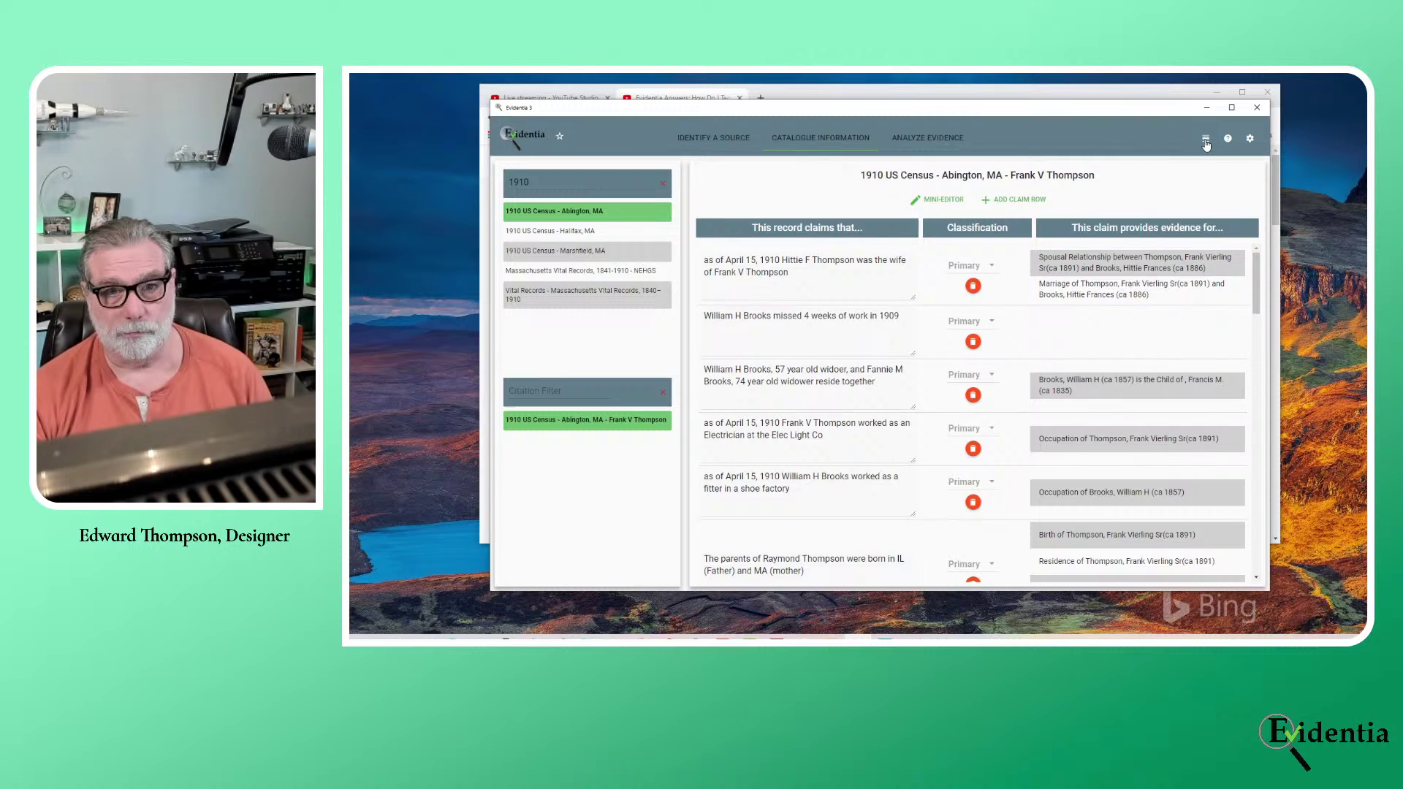
Open the List Manager on its Claim Types list
left_click(1206, 141)
left_click(1133, 146)
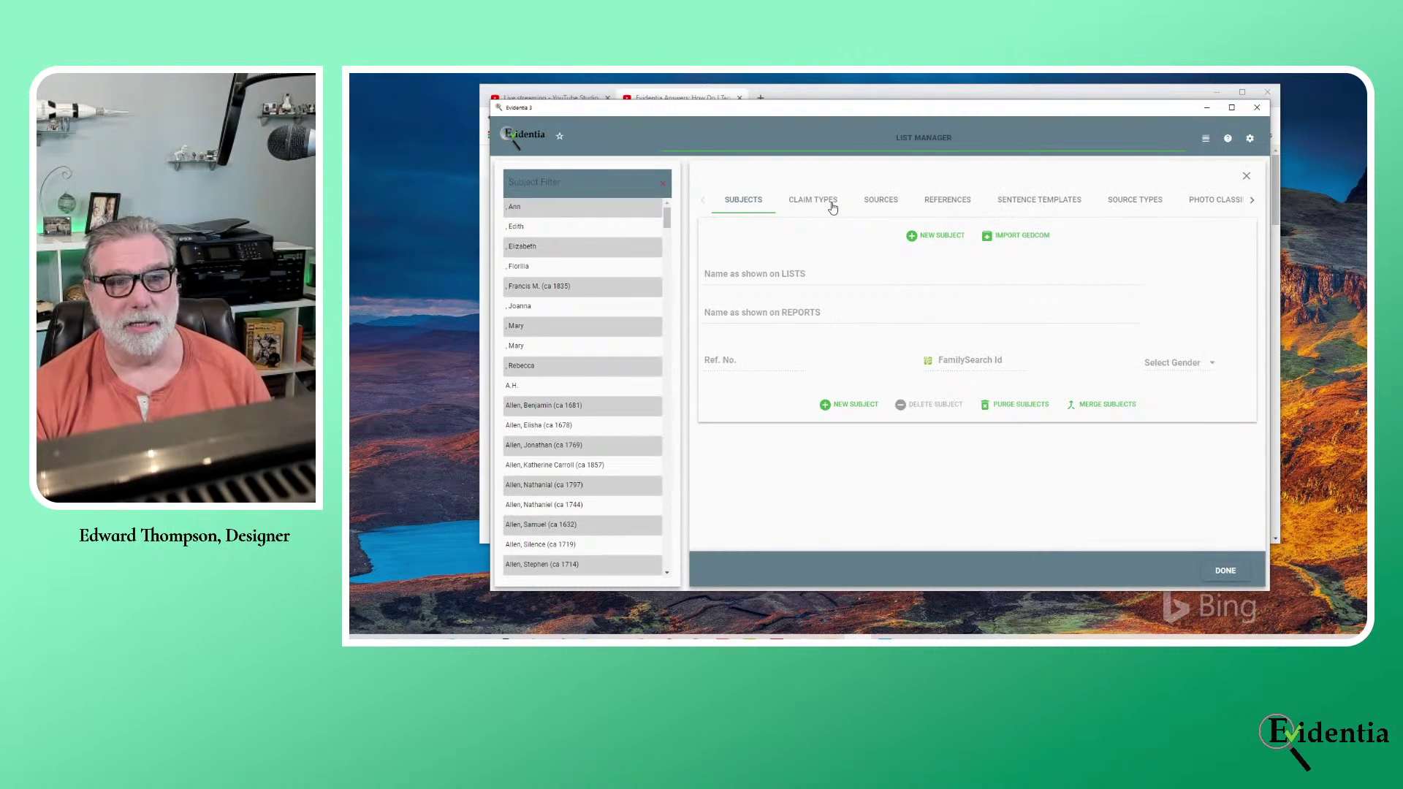
left_click(831, 207)
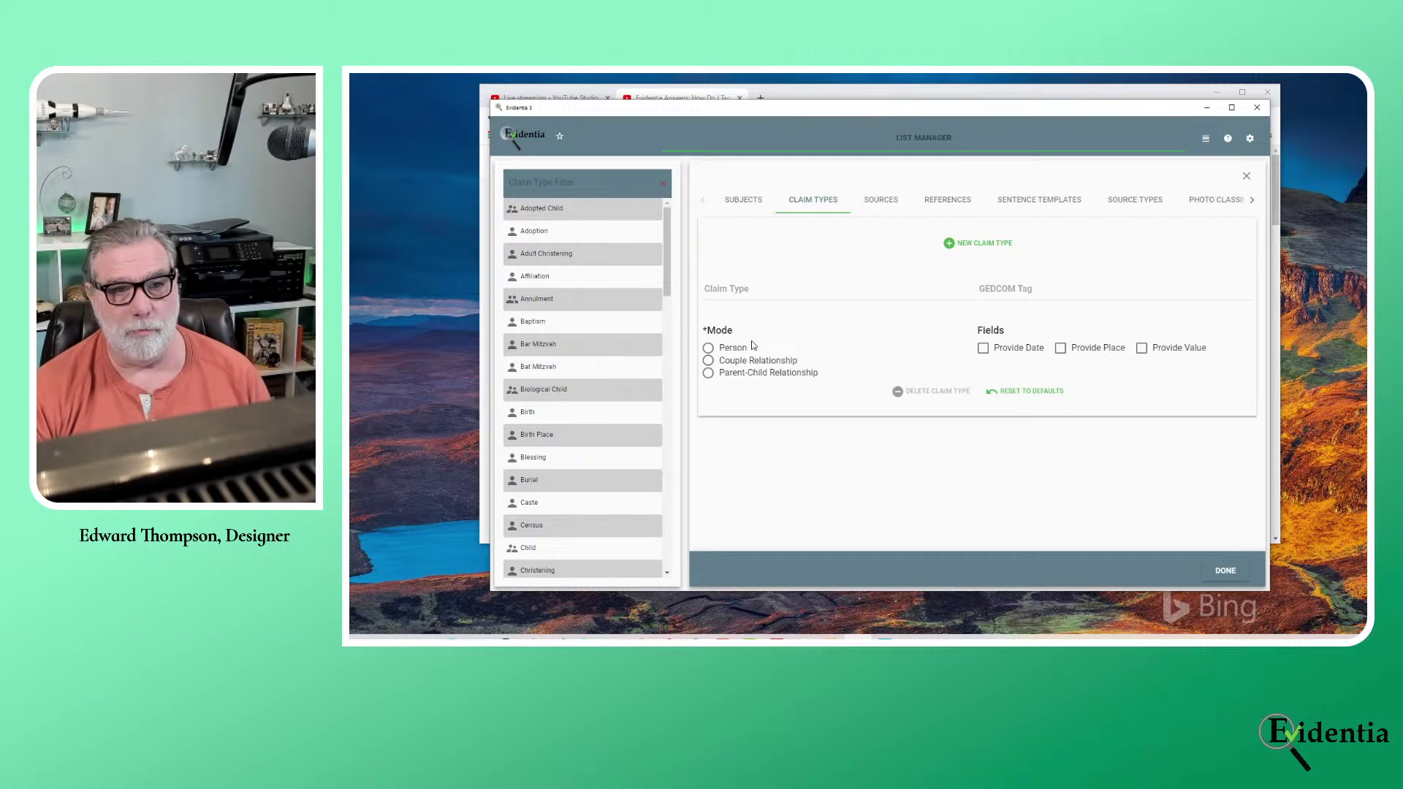
View the Baptism claim type: GEDCOM tag BAPM, Person mode, providing date and place
mouse_move(811, 364)
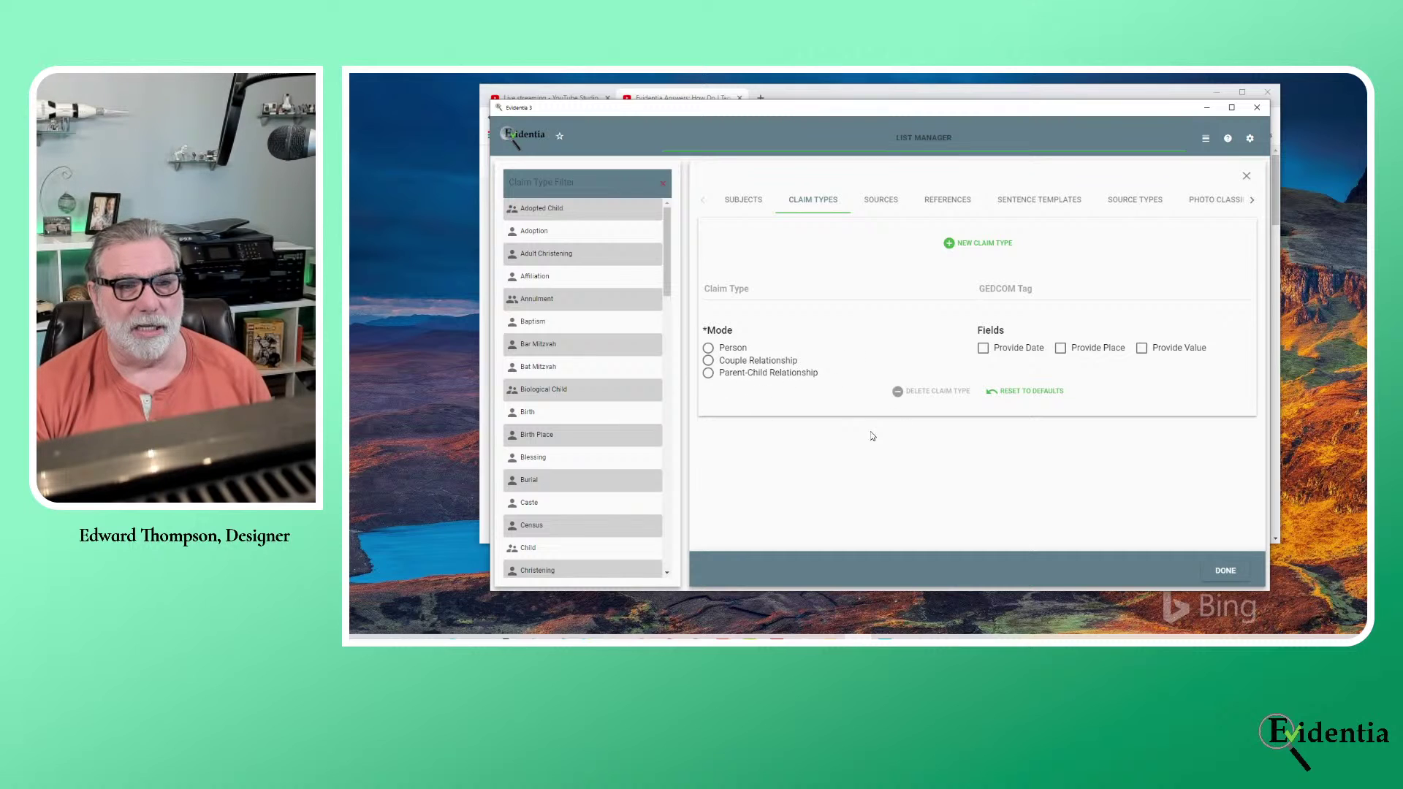
left_click(553, 329)
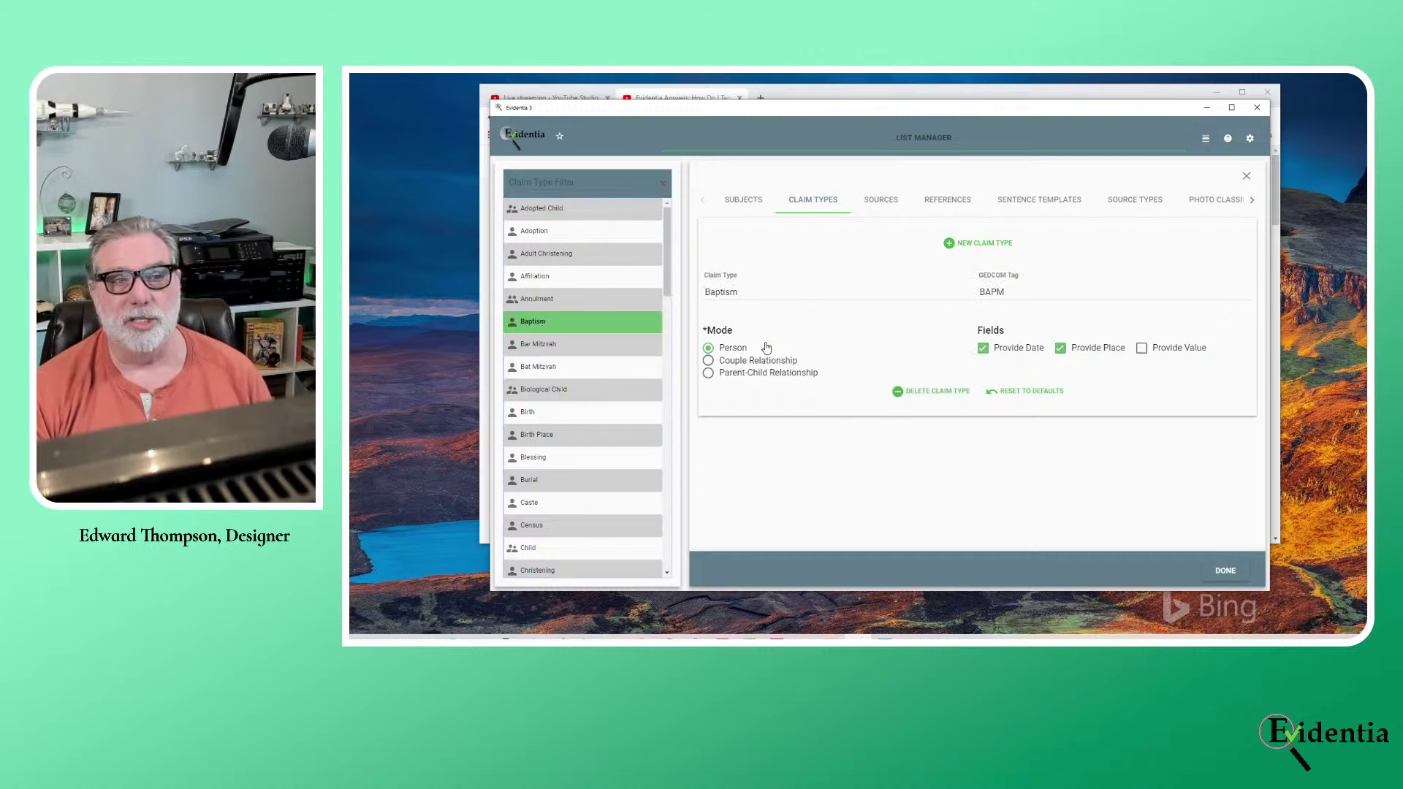
mouse_move(766, 348)
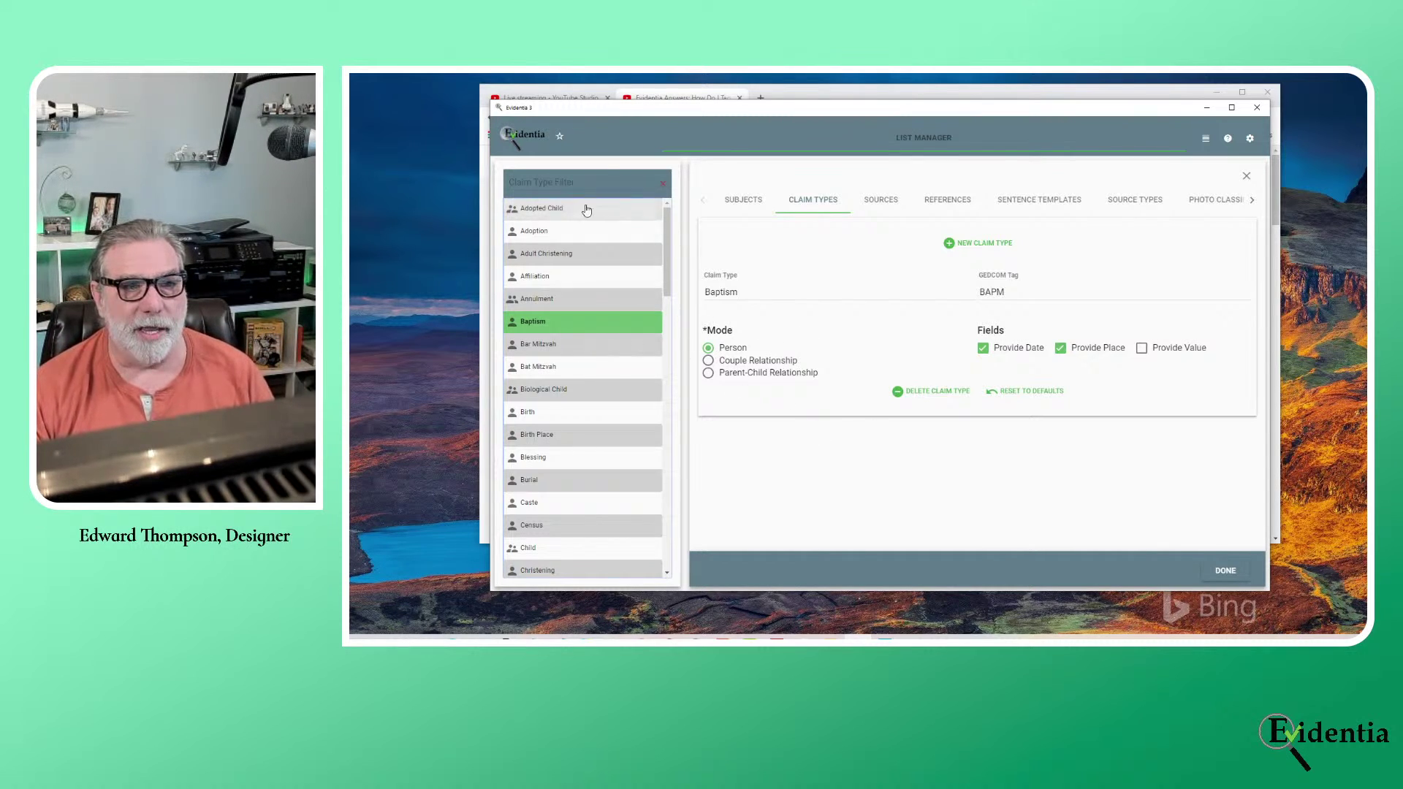
scroll(608, 365, "down", 3)
scroll(606, 374, "down", 3)
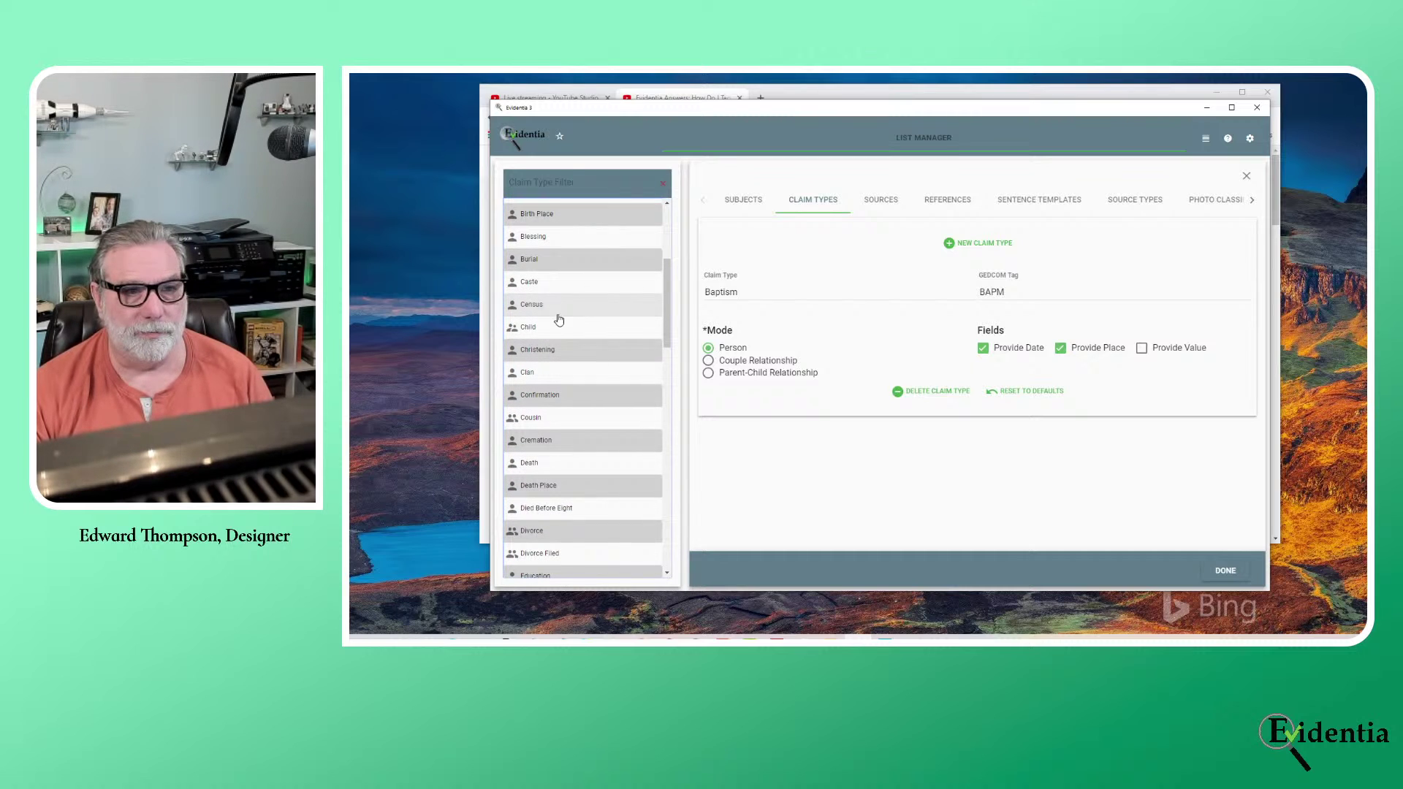
Display the Child claim type: Parent-Child Relationship mode with reverse label Parent
left_click(540, 329)
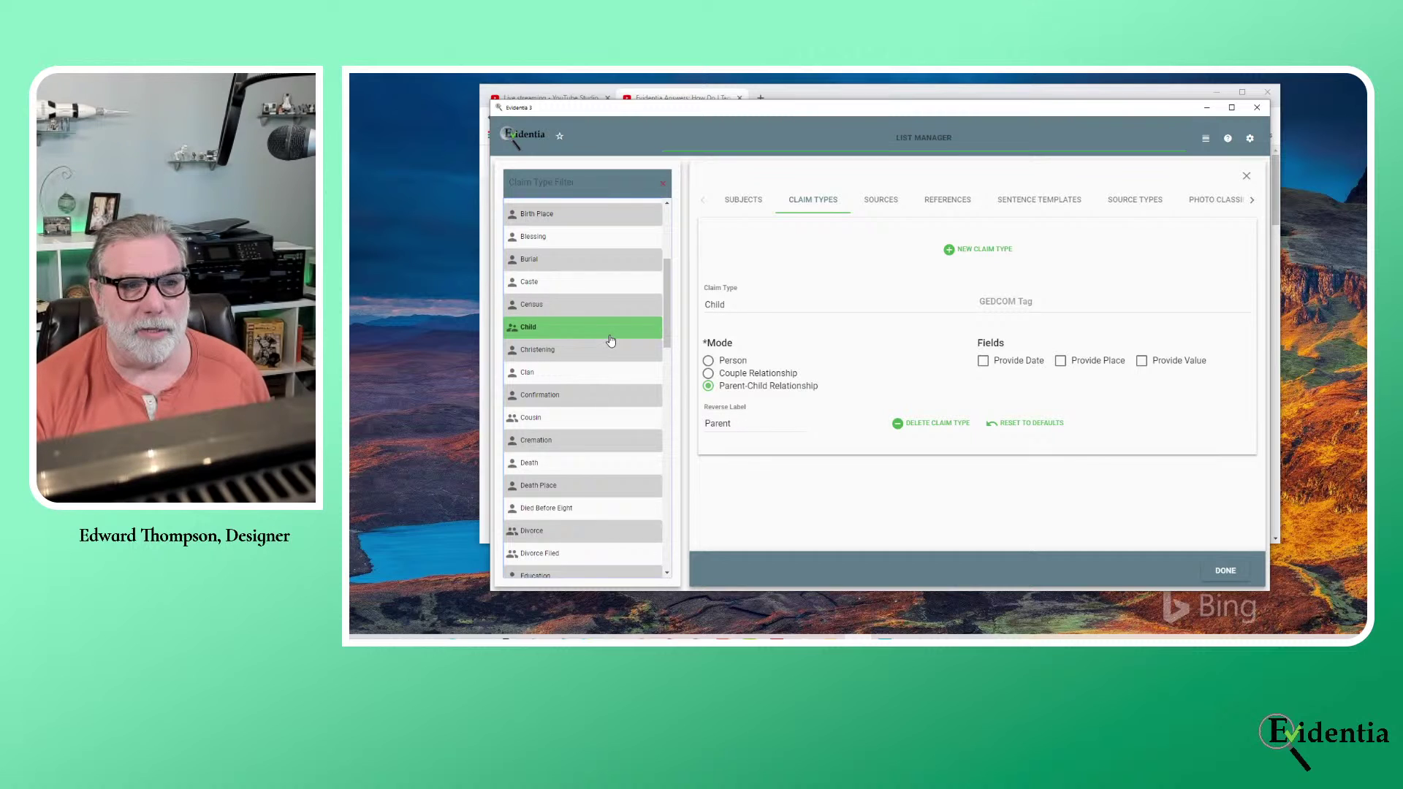
scroll(609, 340, "up", 2)
scroll(609, 339, "up", 2)
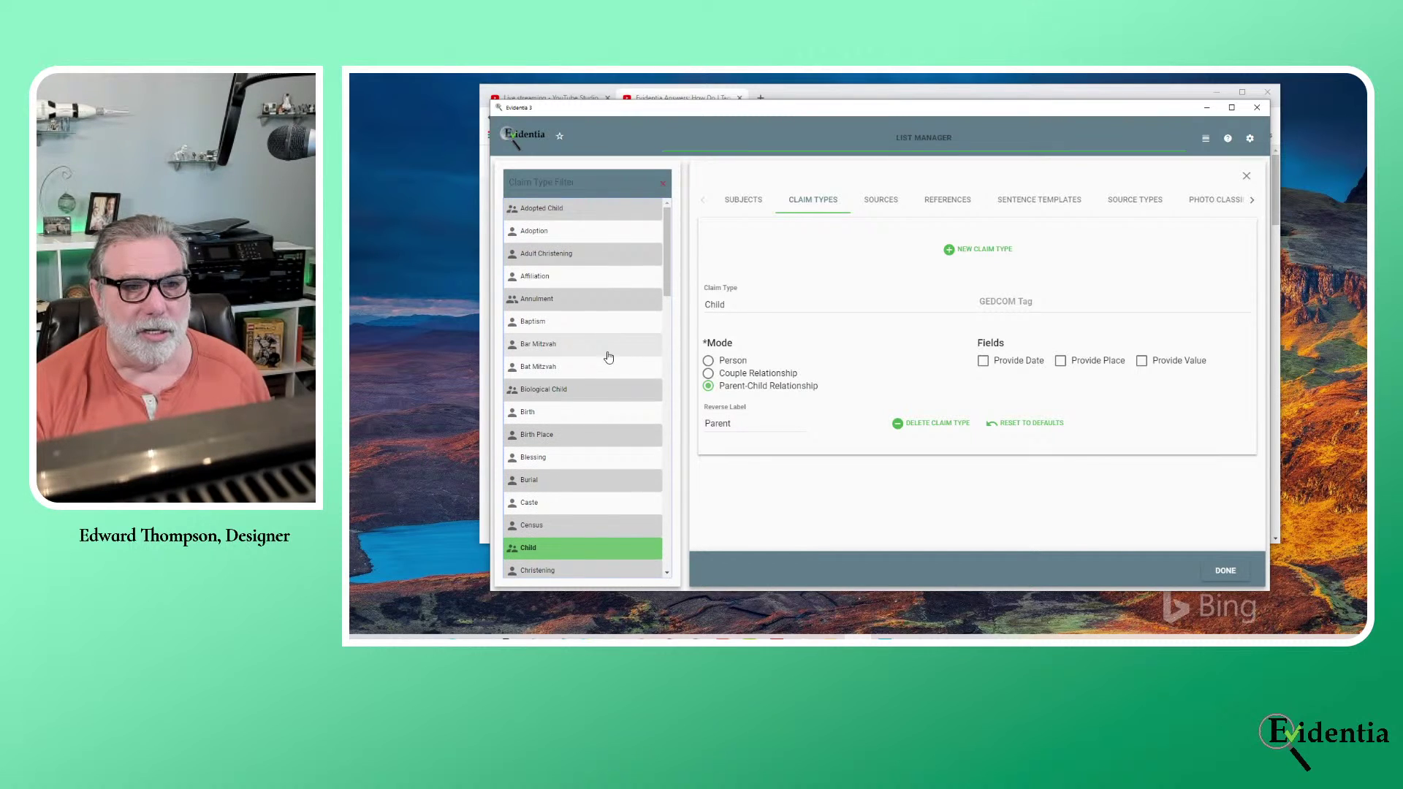
scroll(610, 345, "down", 1)
scroll(610, 345, "up", 1)
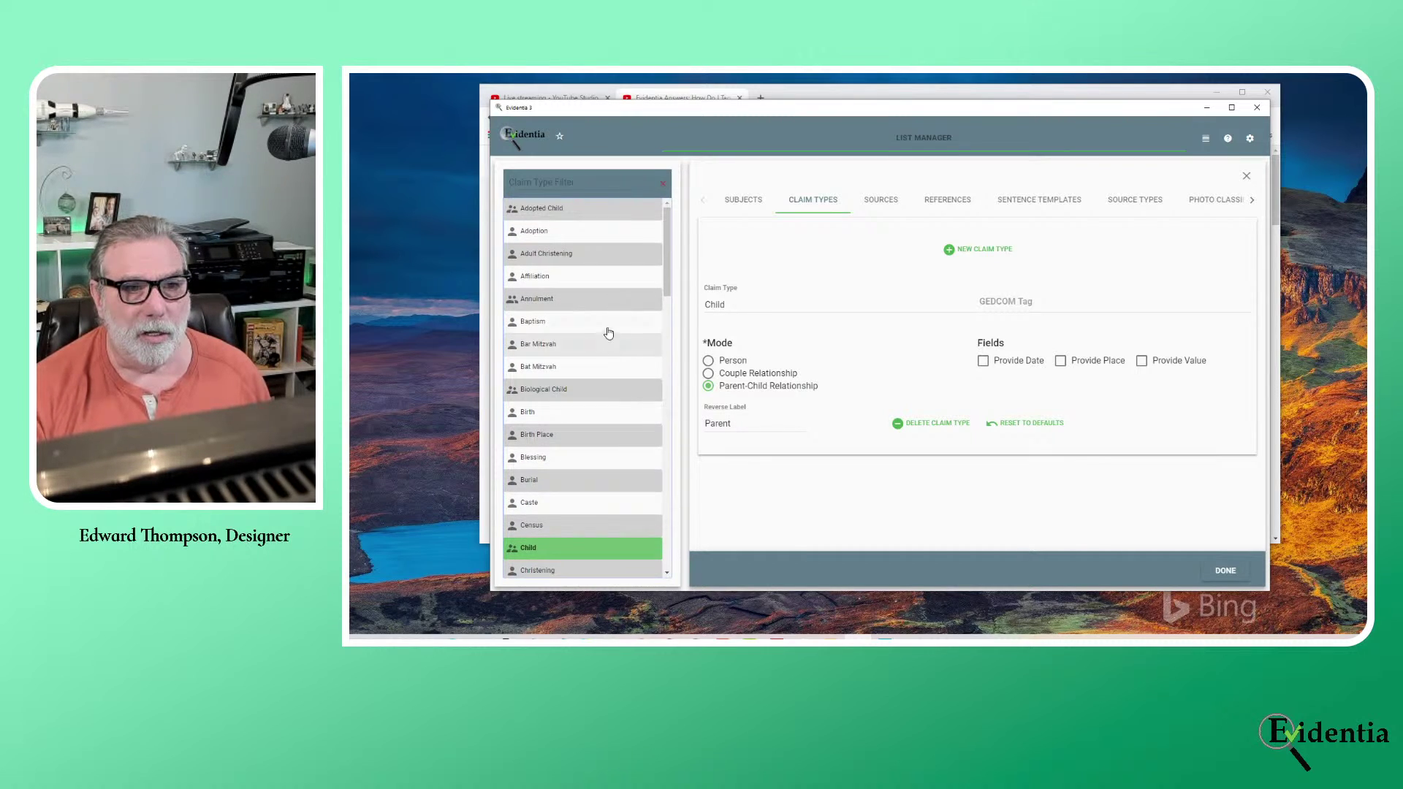
Show the Adopted Child claim type with its Adoptive Parent reverse label
left_click(552, 209)
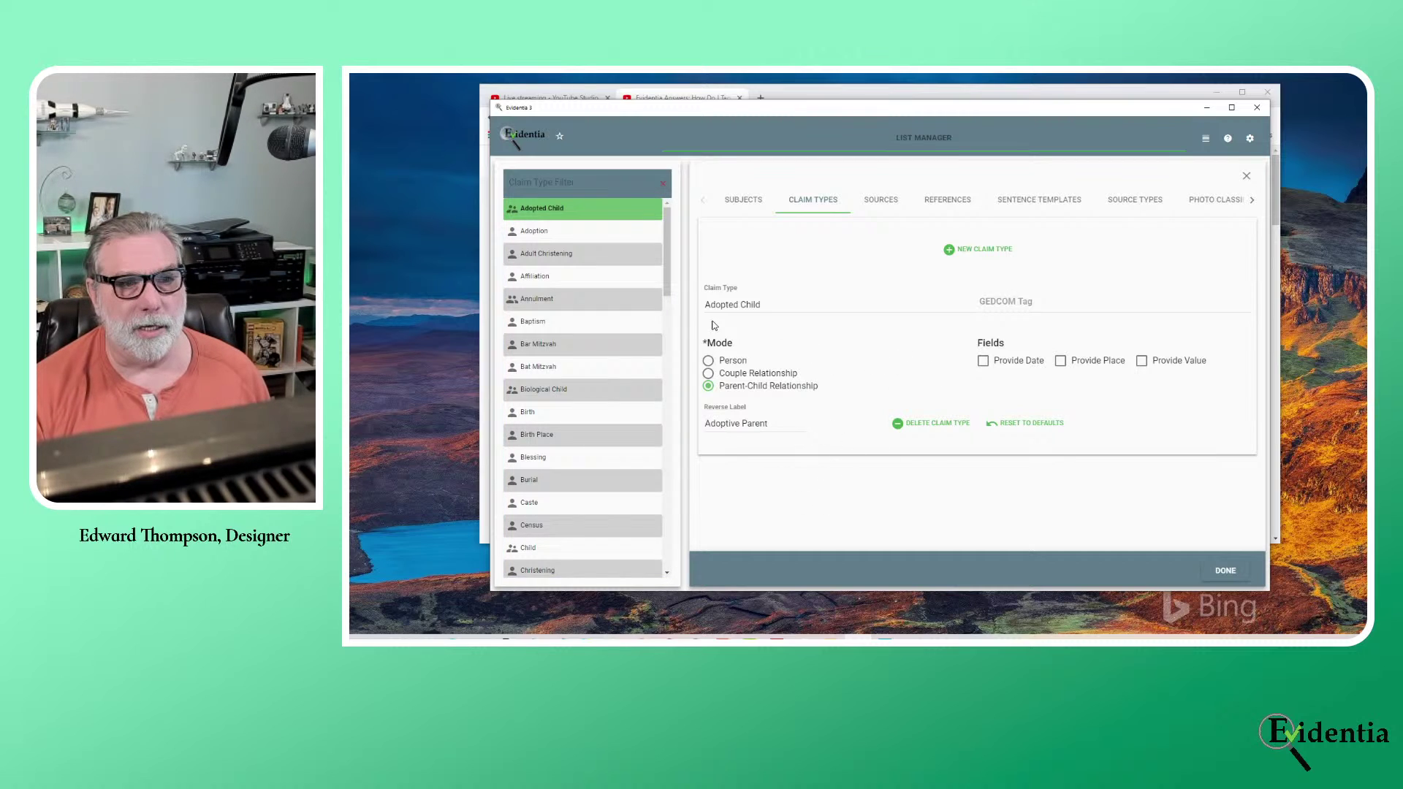
scroll(662, 305, "down", 3)
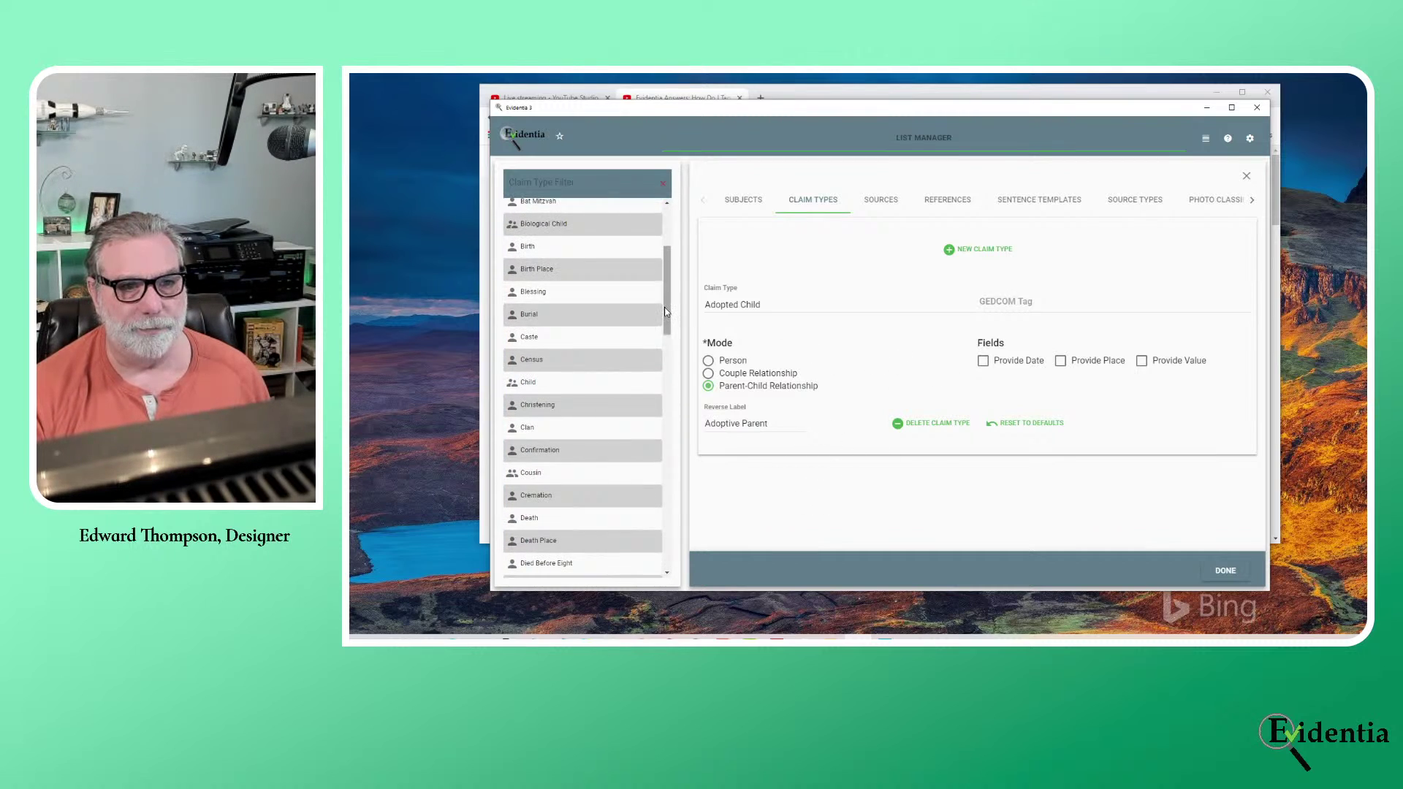
scroll(664, 307, "down", 8)
scroll(666, 401, "down", 4)
Show the Marriage claim type: GEDCOM tag MARR, Couple Relationship, date and place only
left_click(546, 280)
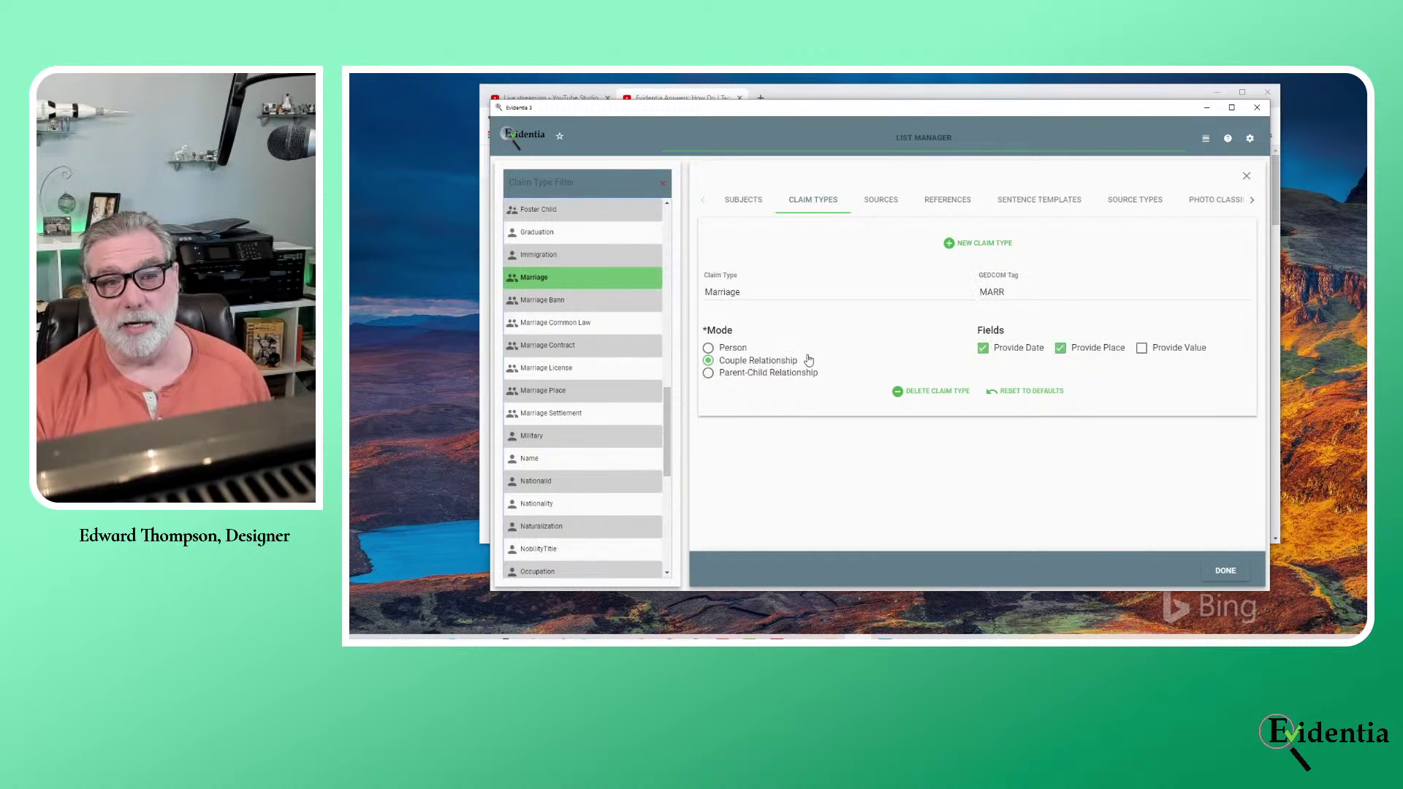
mouse_move(808, 361)
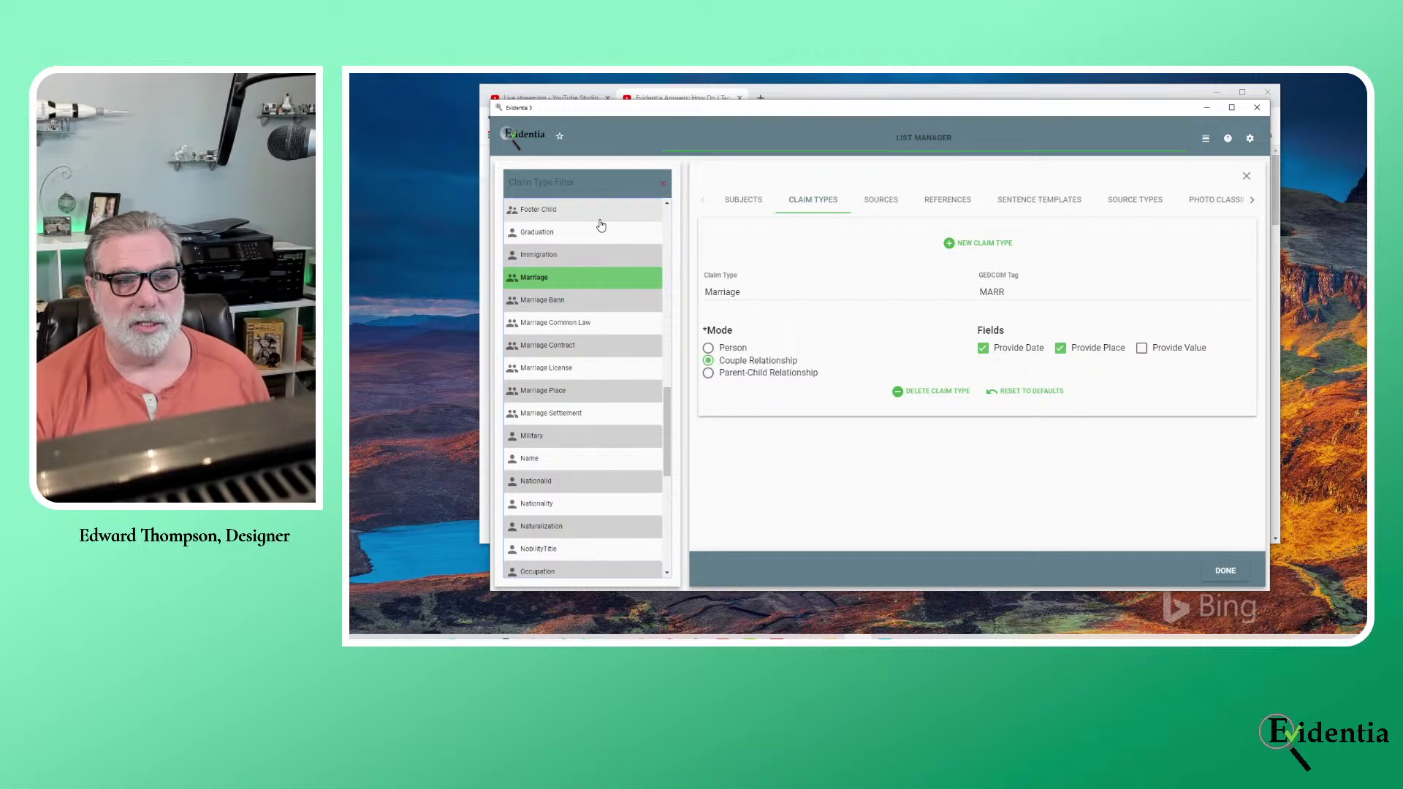
Filter claim types by 'spousa' to display Spousal Relationship, then clear the filter
left_click(584, 182)
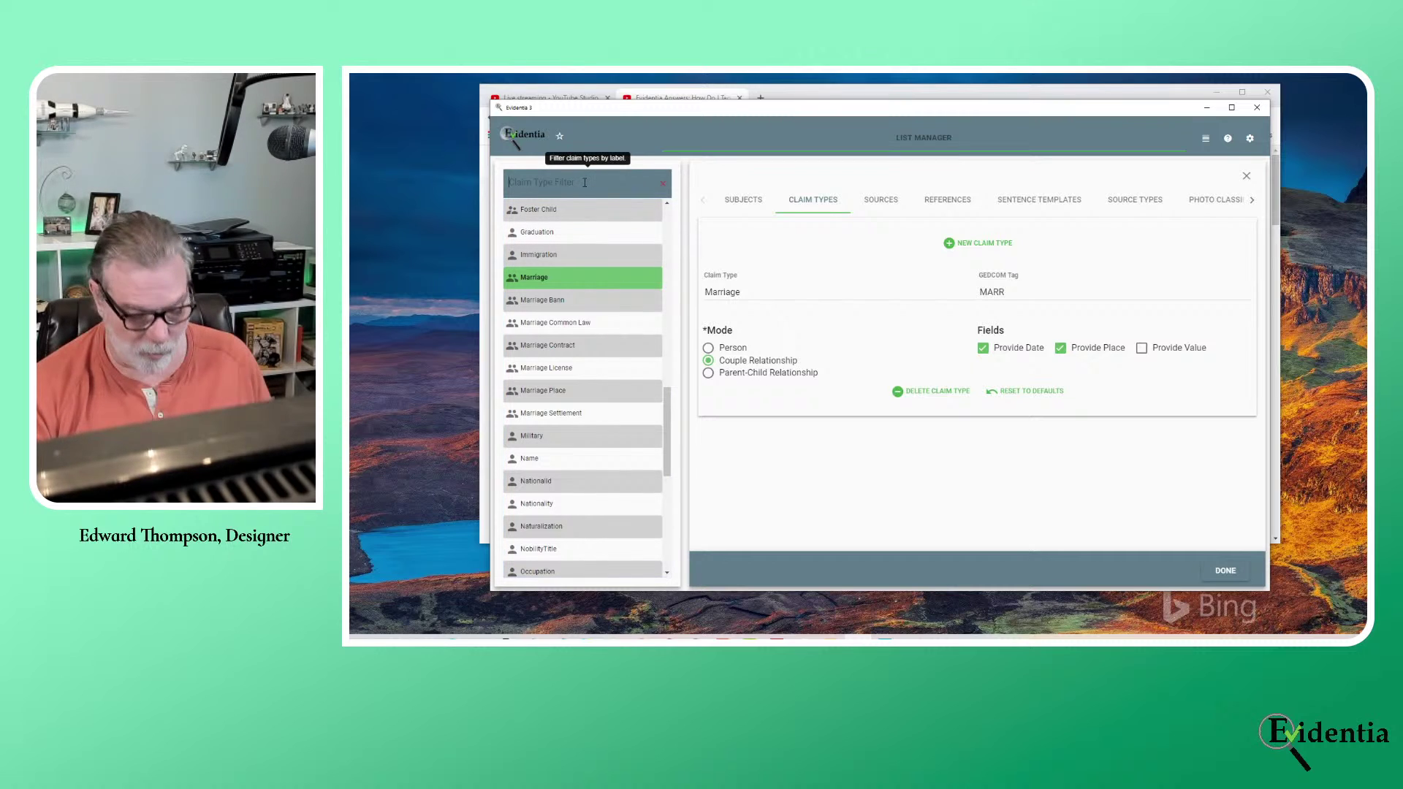
type("spousal")
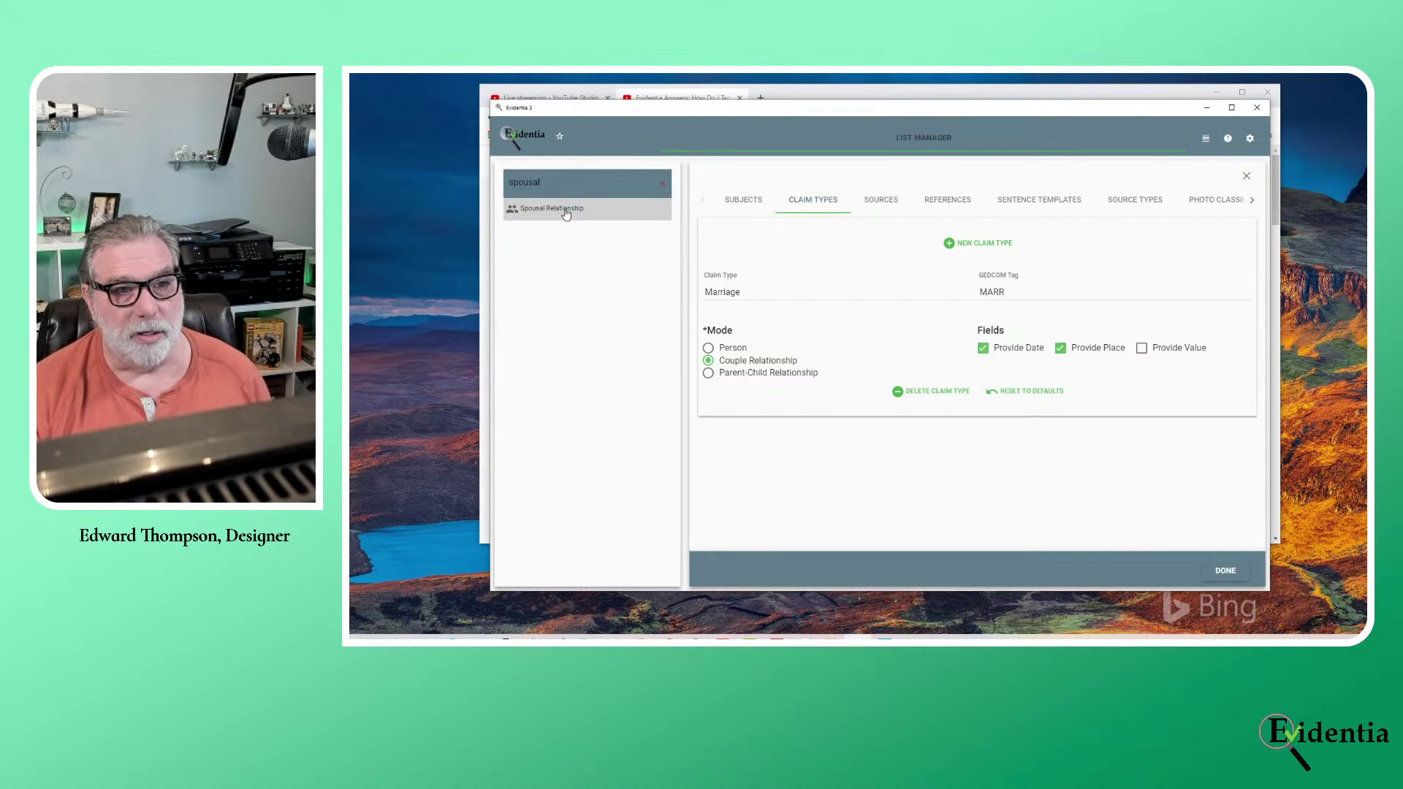
key("Down")
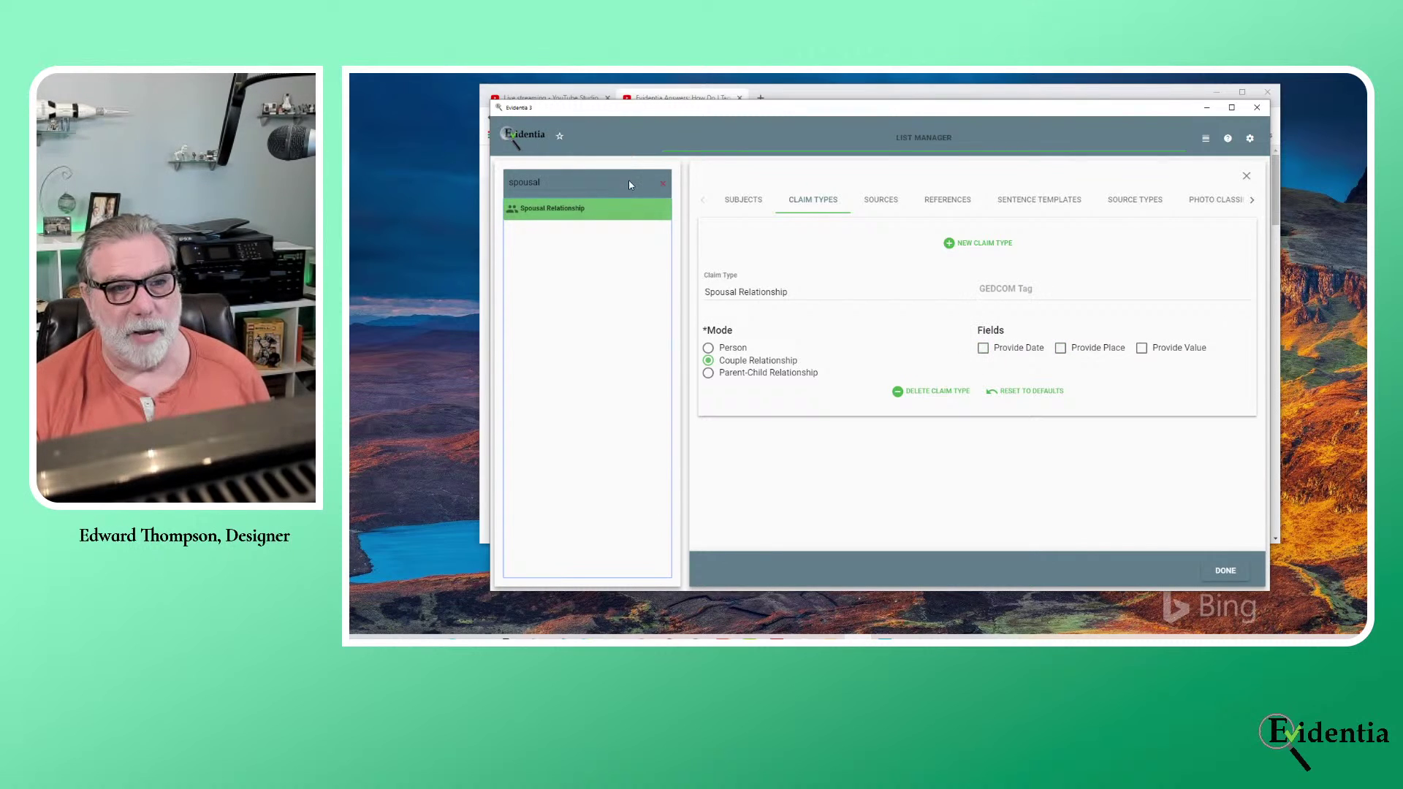
left_click(661, 184)
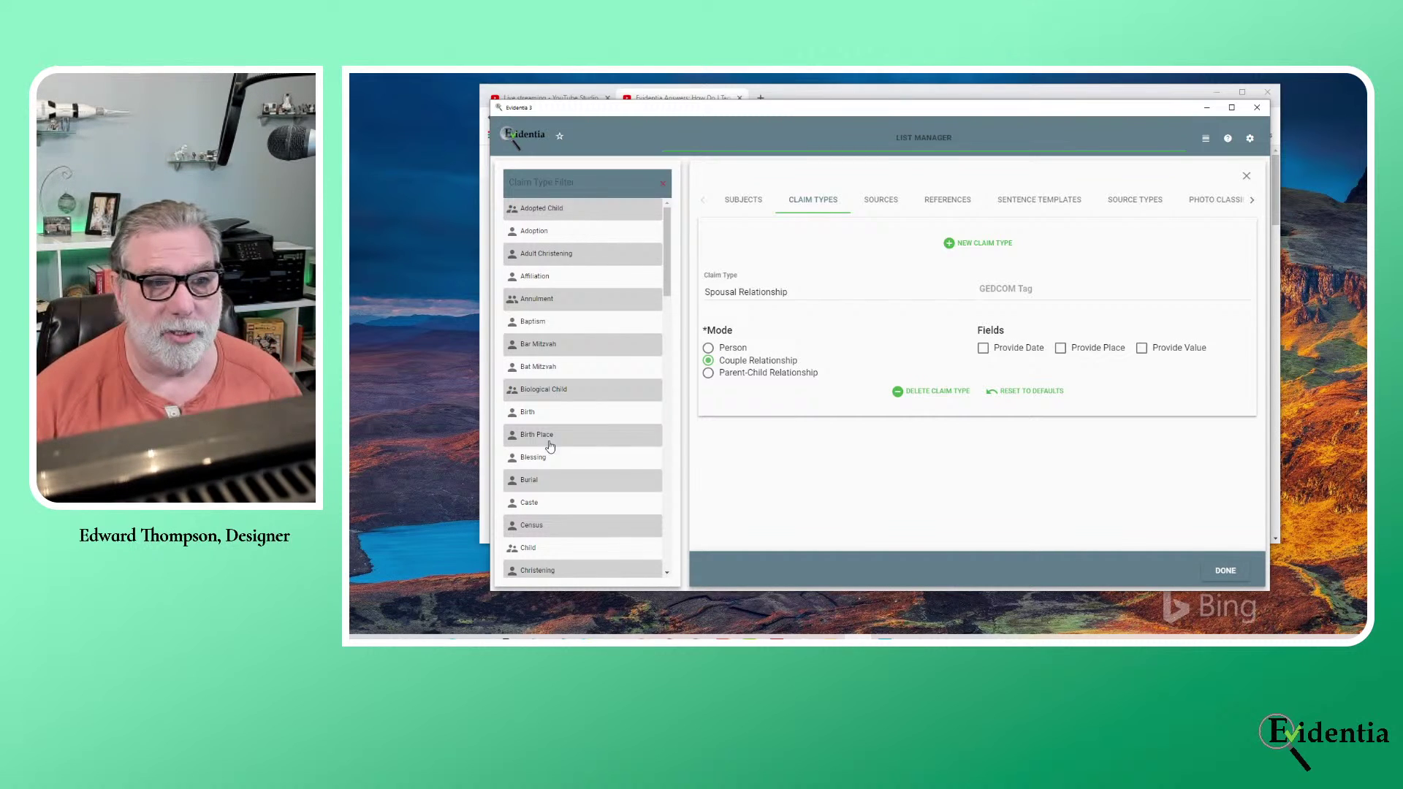
Filter for 'sibling', open the Siblings claim type and select its name field
left_click(555, 181)
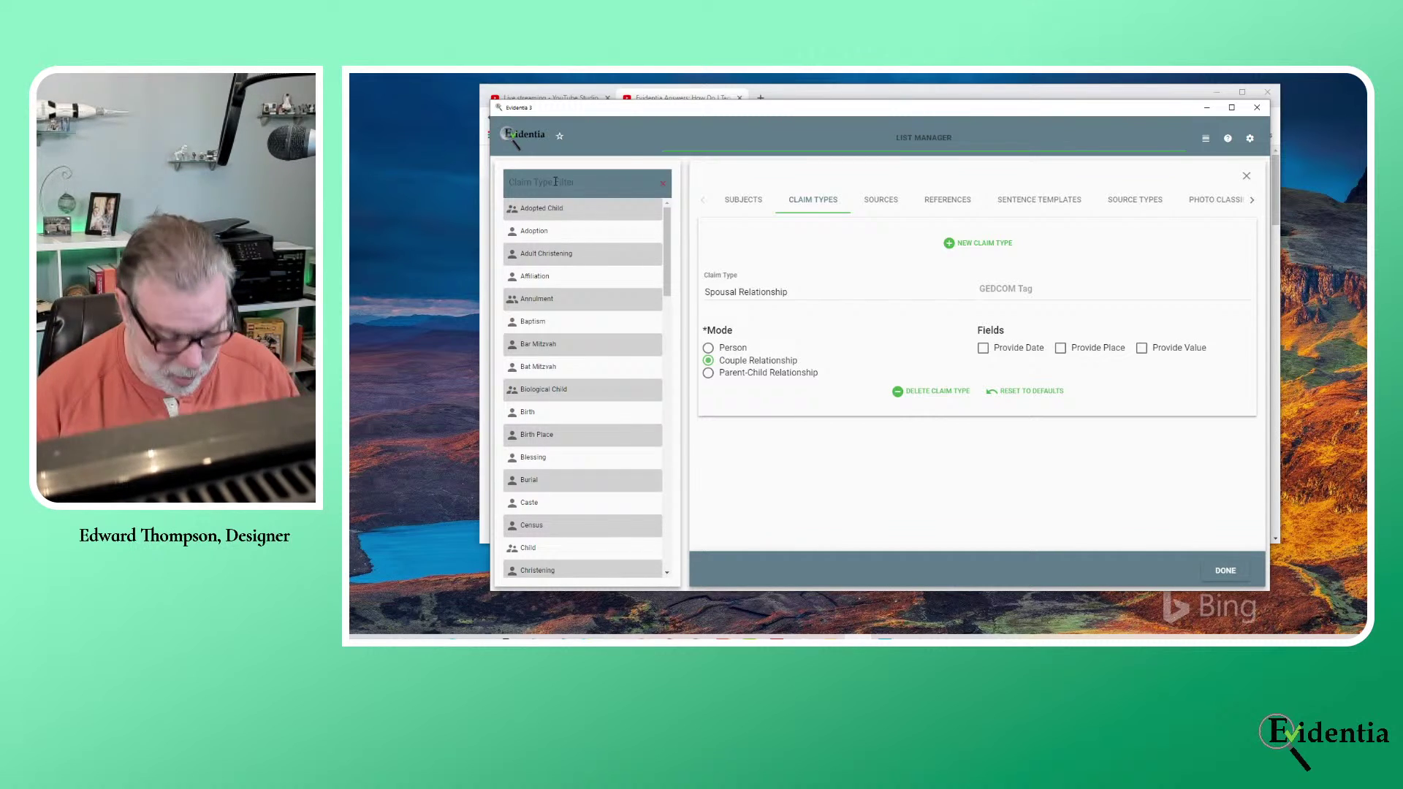
type("sibli")
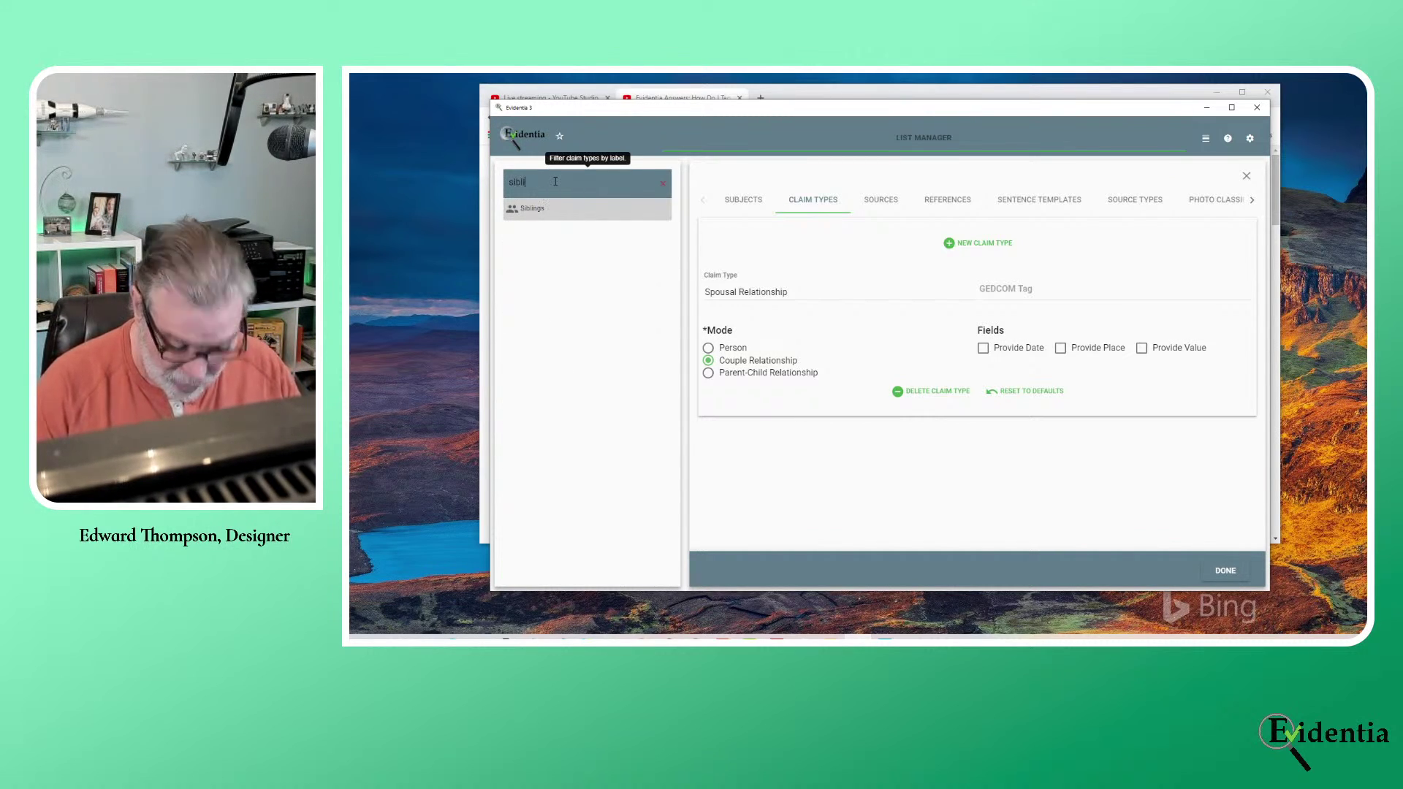
type("ng")
left_click(539, 211)
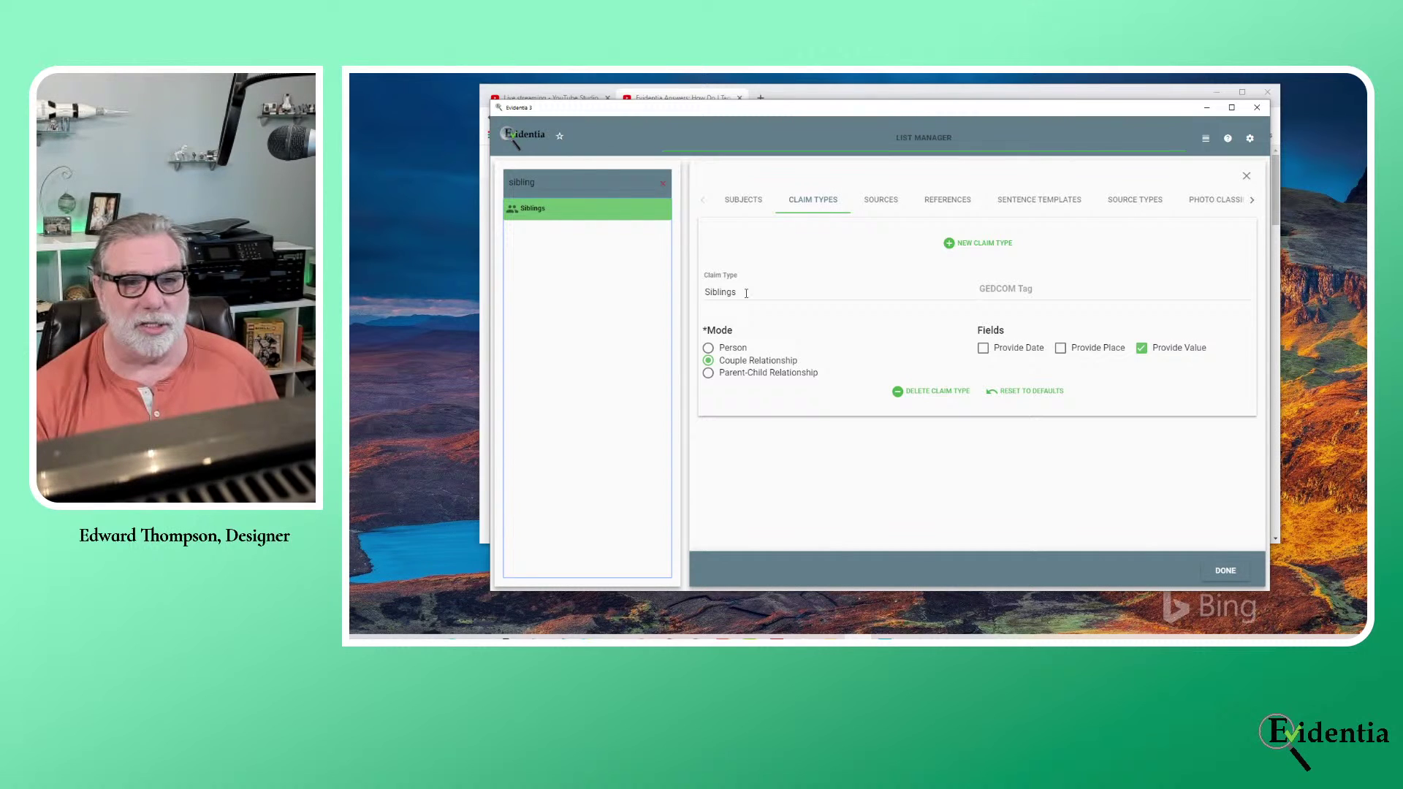
double_click(746, 292)
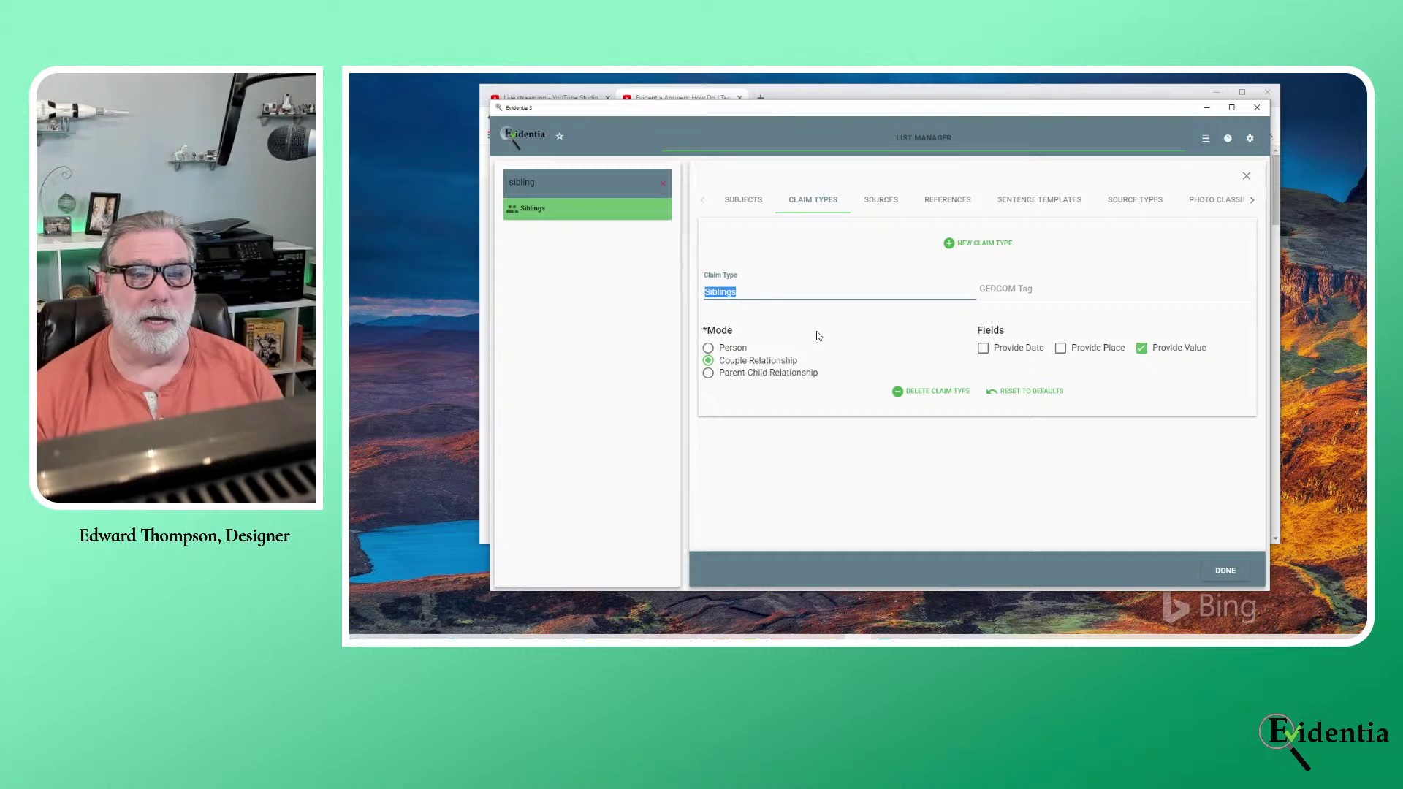
Switch Siblings to parent-child, restore it to couple relationship, and close the List Manager
left_click(708, 373)
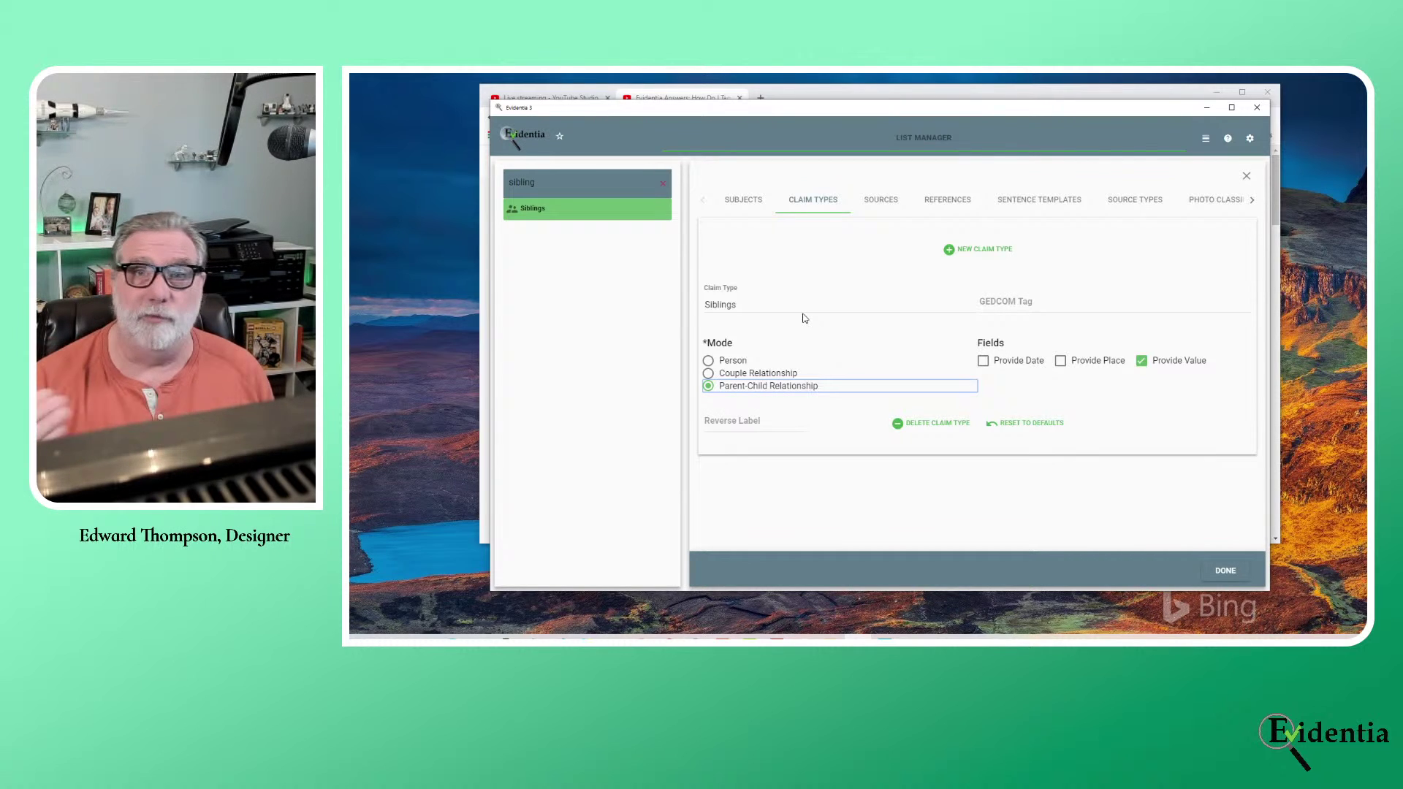
left_click(708, 373)
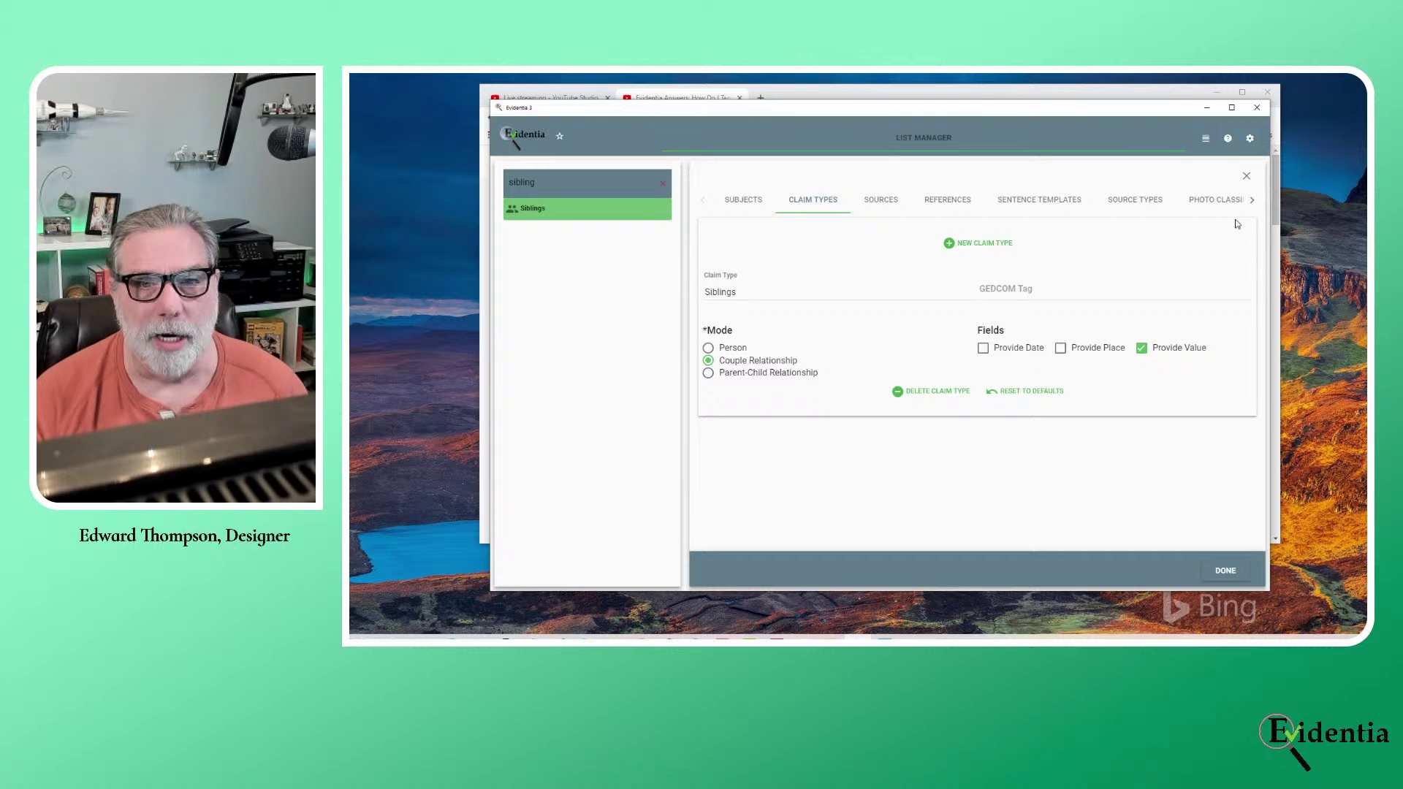
left_click(1246, 177)
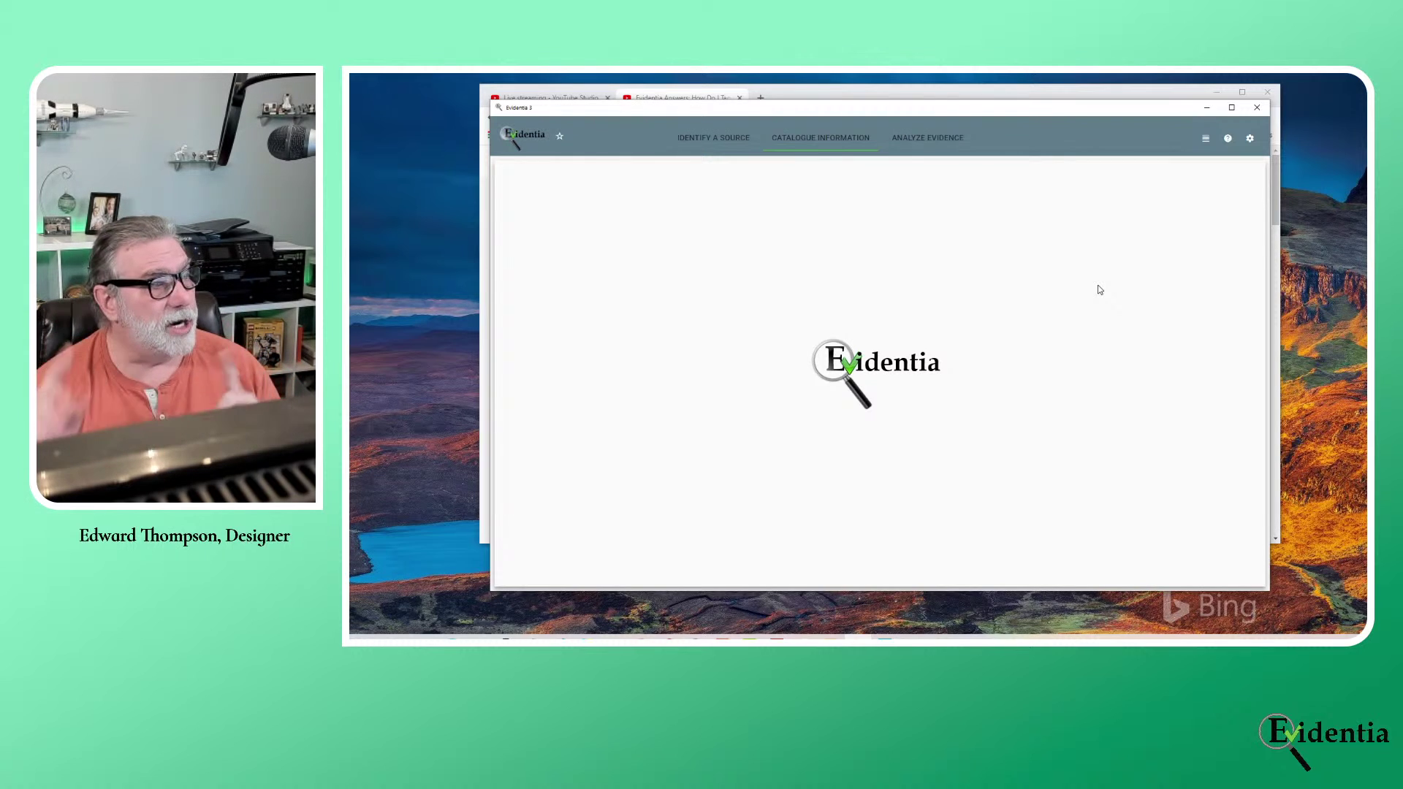
Bring the Chrome window with the 'How Do I Tag Parents and Spouses?' stream forward and look over its description
left_click(1084, 93)
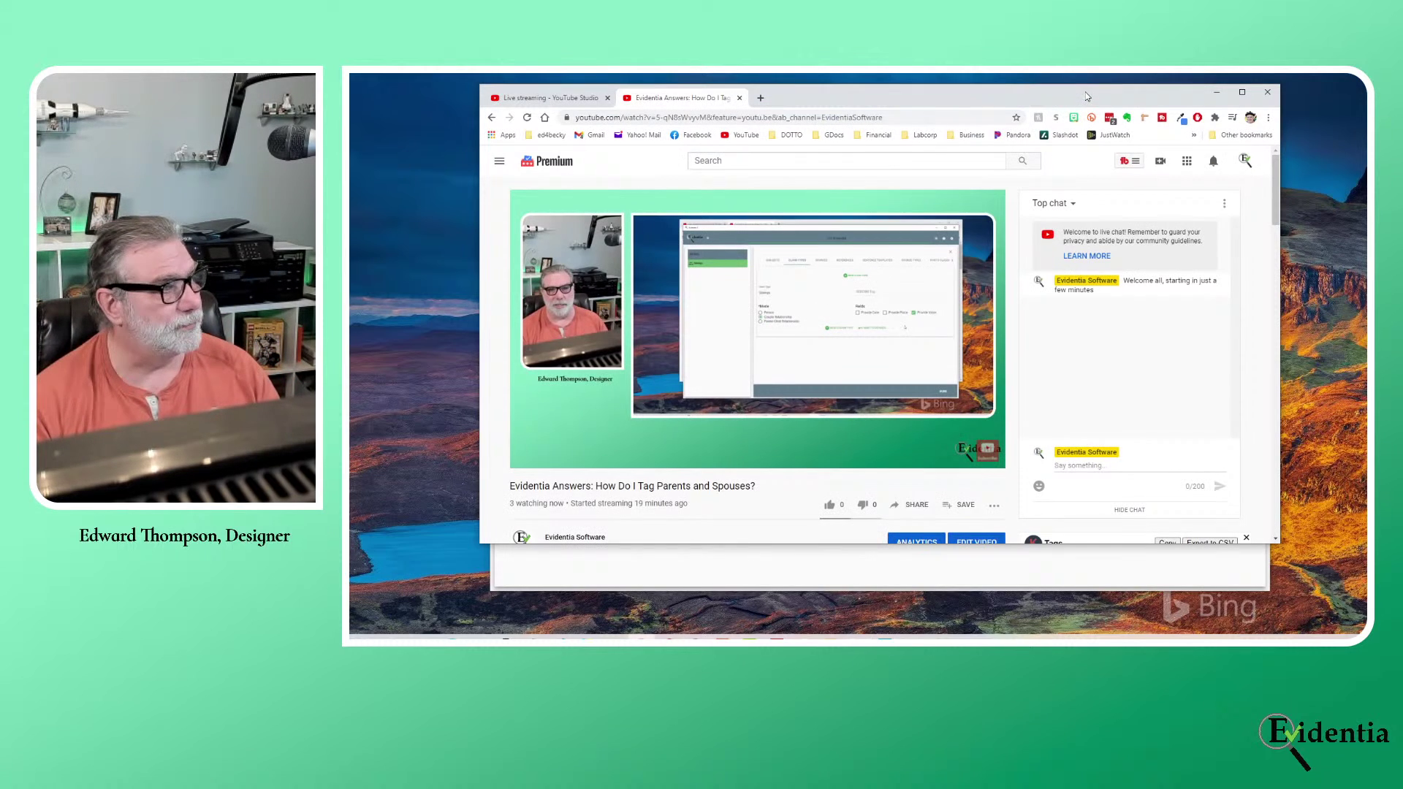
mouse_move(891, 424)
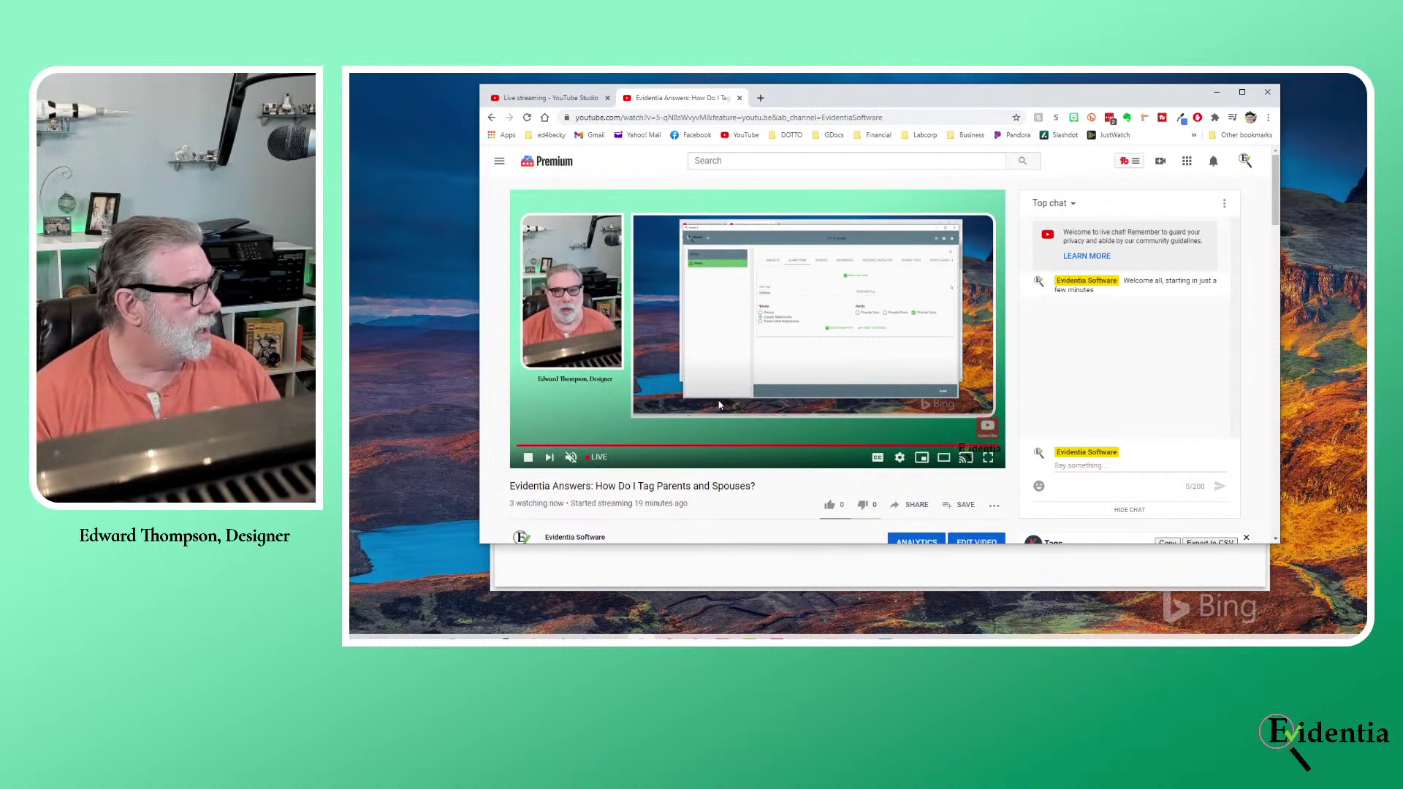
scroll(723, 409, "down", 3)
scroll(756, 420, "down", 3)
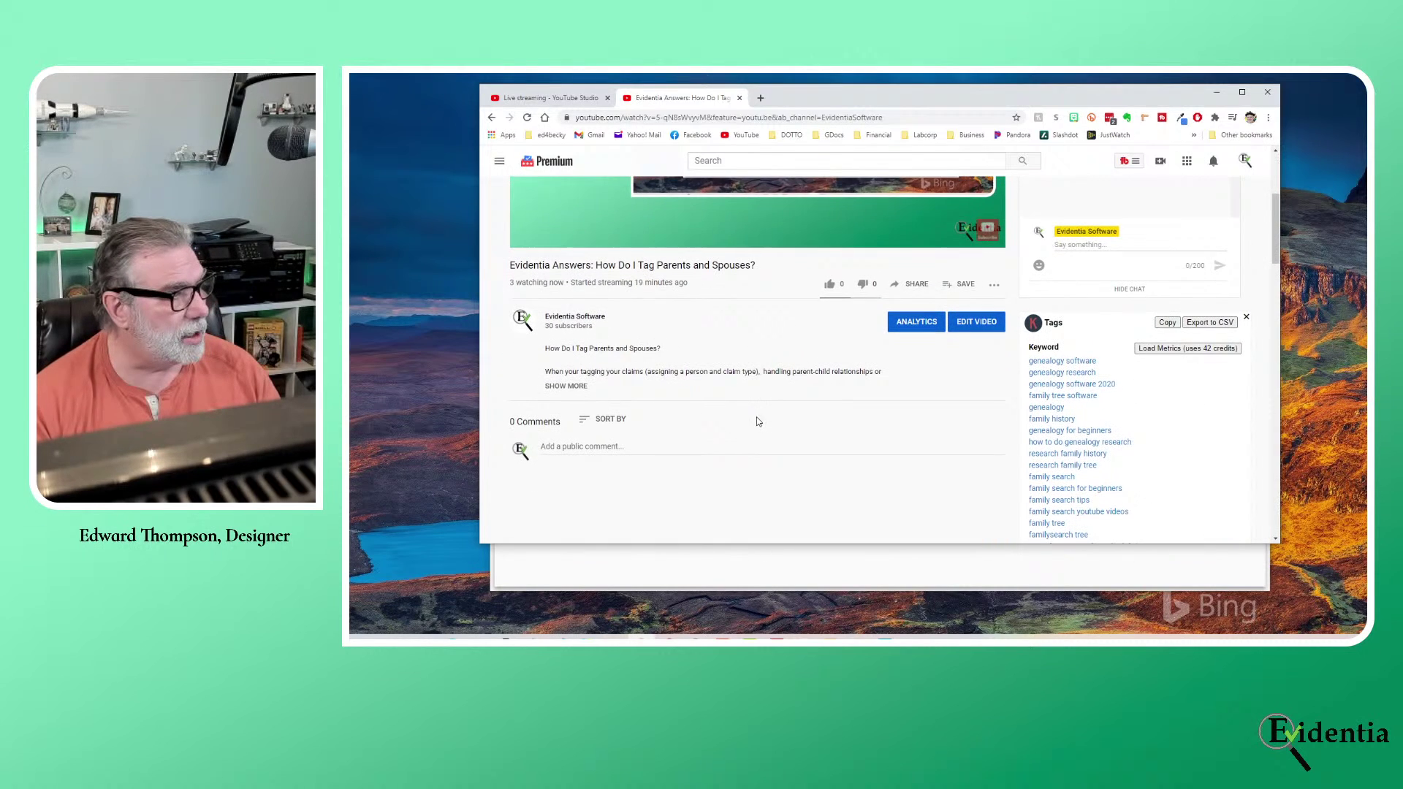
scroll(756, 416, "up", 5)
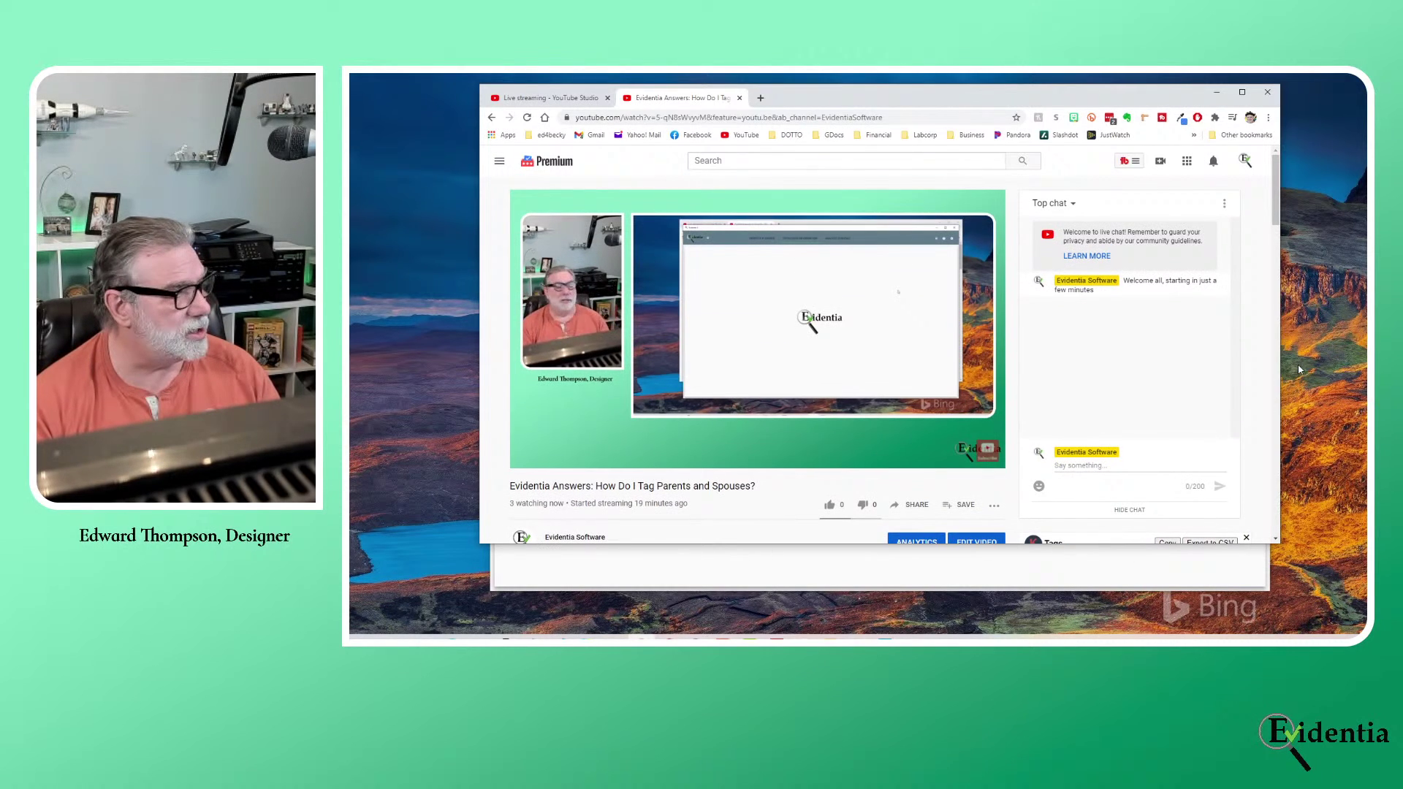